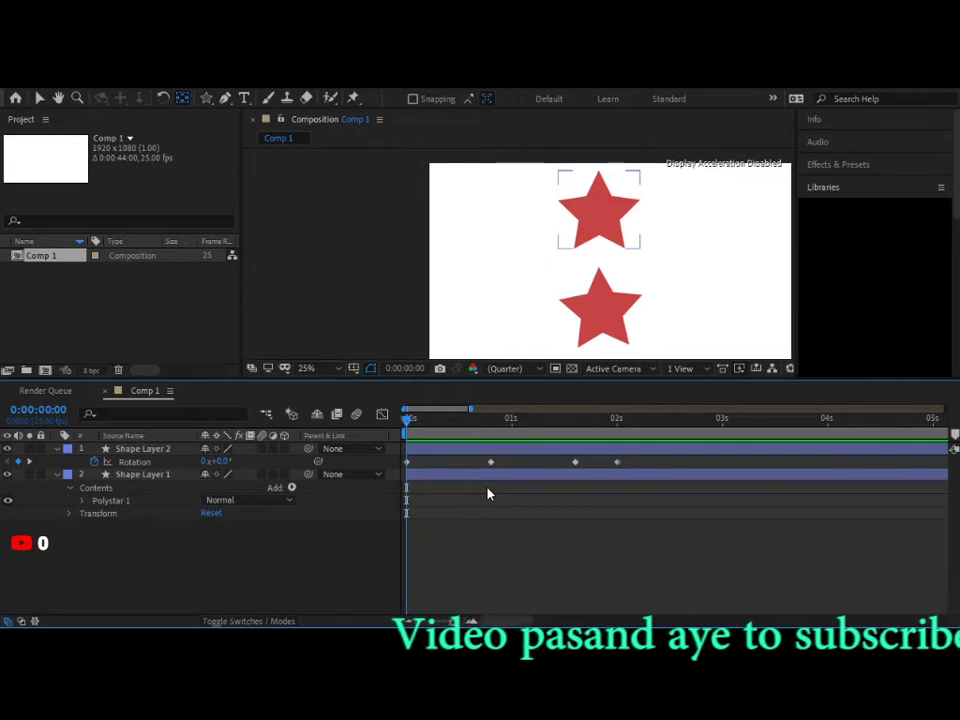
Step: Play back the composition to review Shape Layer 2's existing keyframed rotation
{"action": "left_click", "coordinate": [486, 493]}
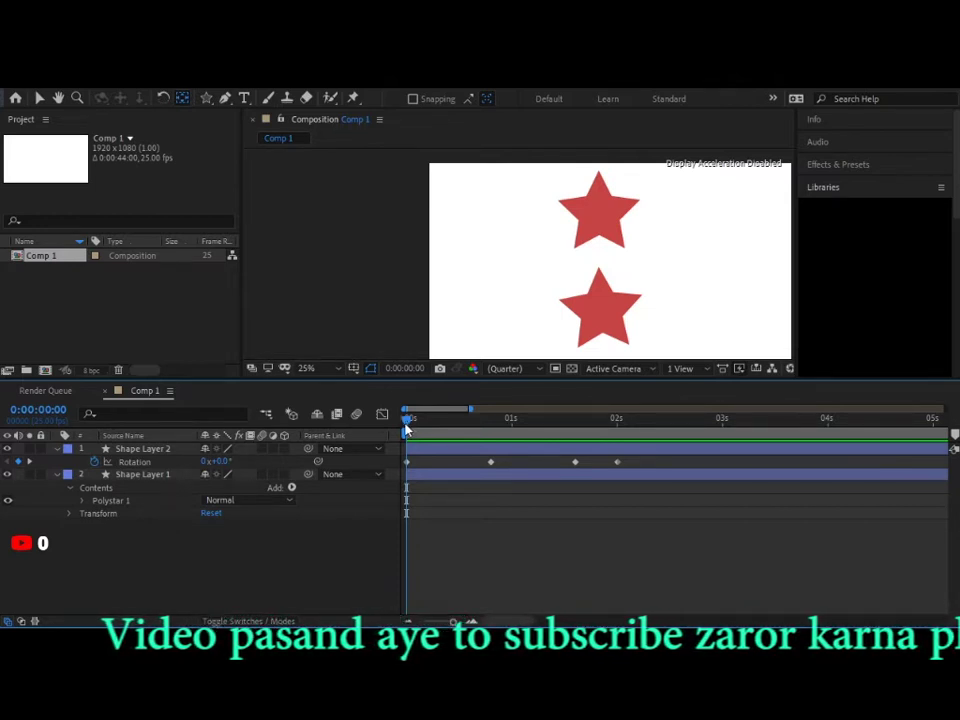
{"action": "key", "text": "space"}
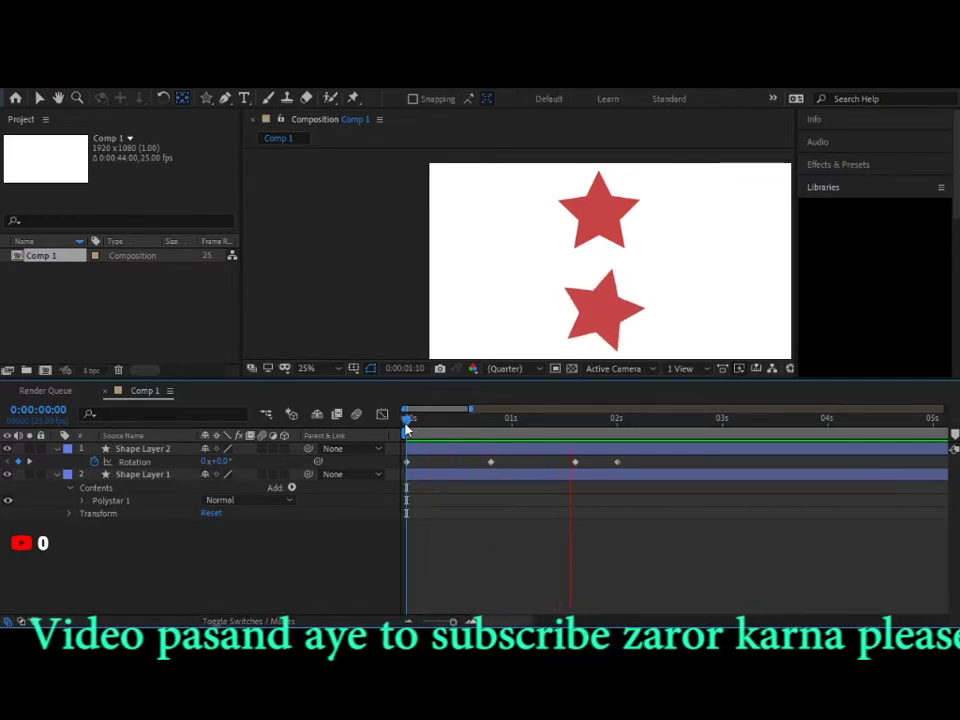
{"action": "mouse_move", "coordinate": [407, 428]}
{"action": "left_mouse_down"}
{"action": "mouse_move", "coordinate": [596, 454]}
{"action": "mouse_move", "coordinate": [405, 452]}
{"action": "left_mouse_up"}
{"action": "left_click", "coordinate": [200, 487]}
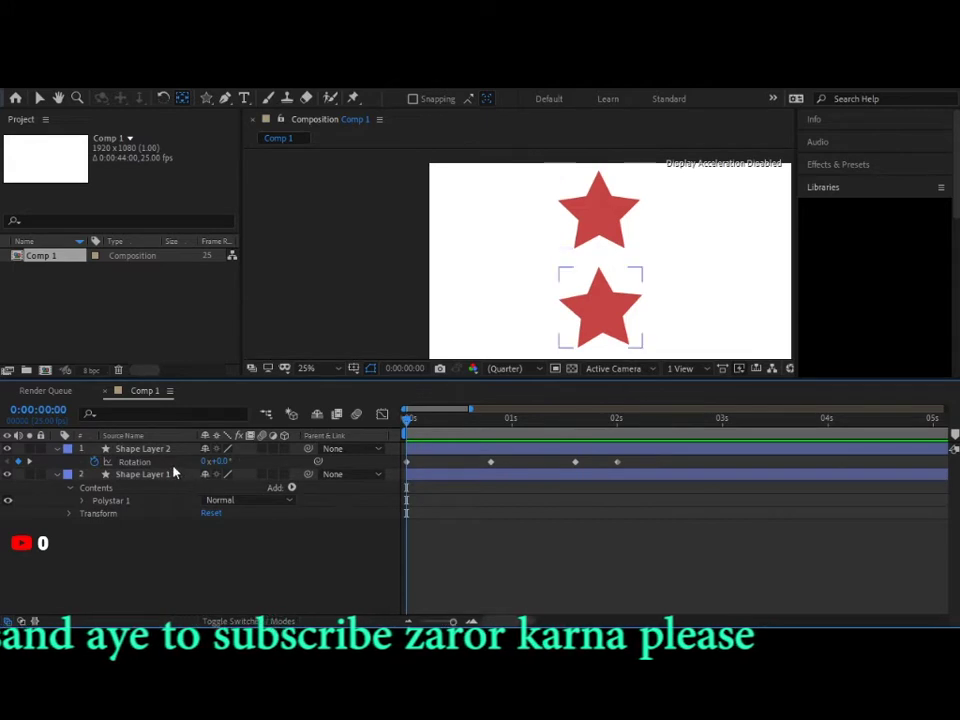
{"action": "left_click", "coordinate": [381, 476]}
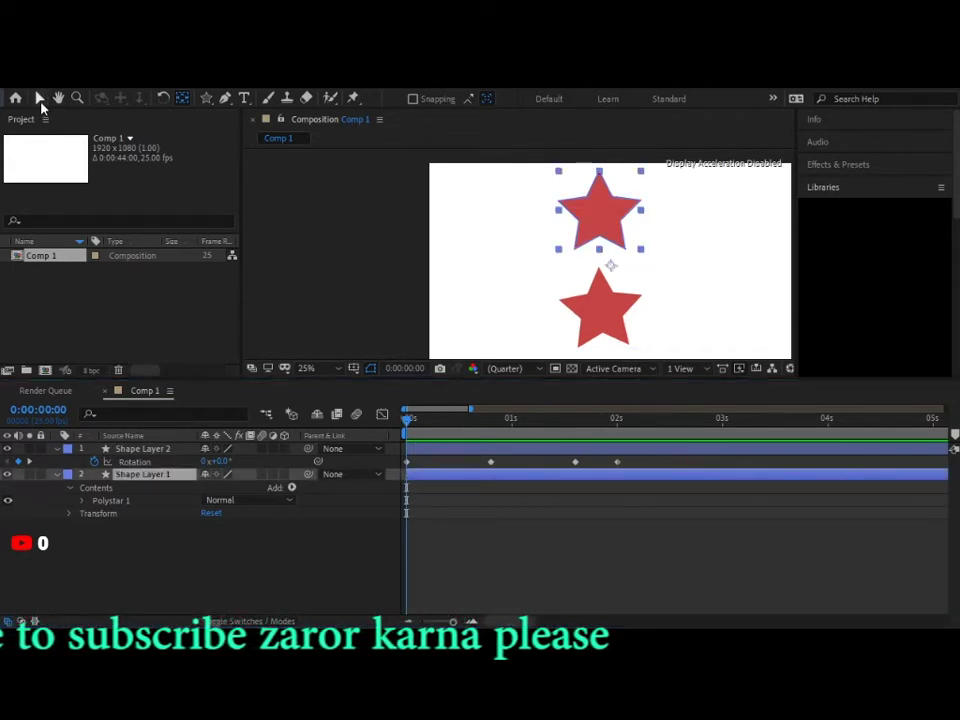
Step: Delete Shape Layer 2's last Rotation keyframe at 2 seconds and return the playhead to the start of the composition
{"action": "left_click", "coordinate": [37, 99]}
{"action": "left_click_drag", "start_coordinate": [405, 424], "coordinate": [577, 528]}
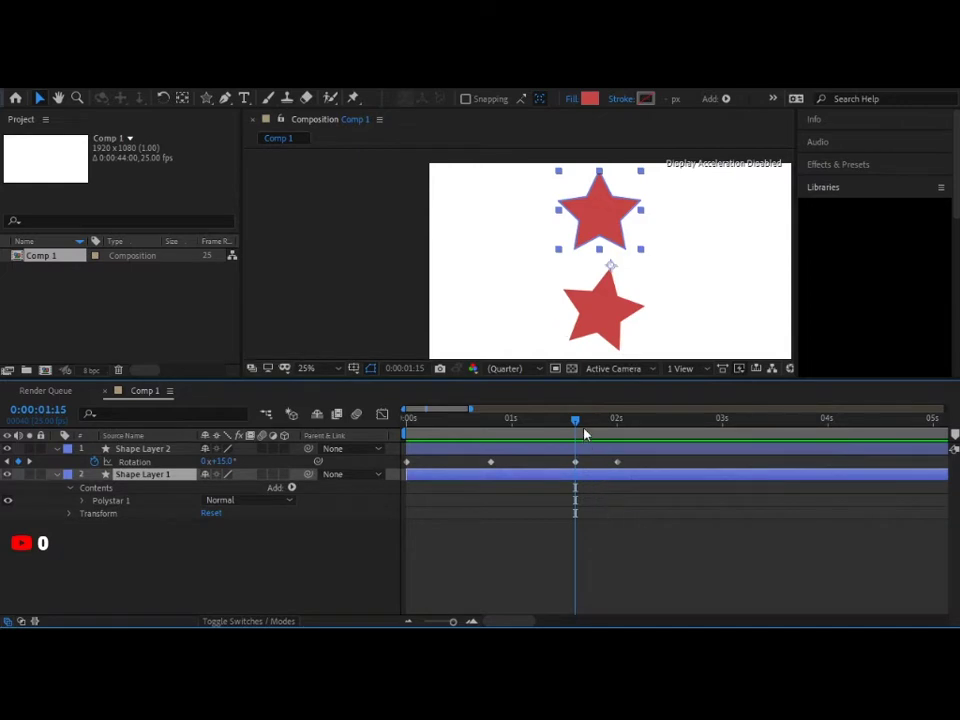
{"action": "left_click_drag", "start_coordinate": [575, 422], "coordinate": [574, 459]}
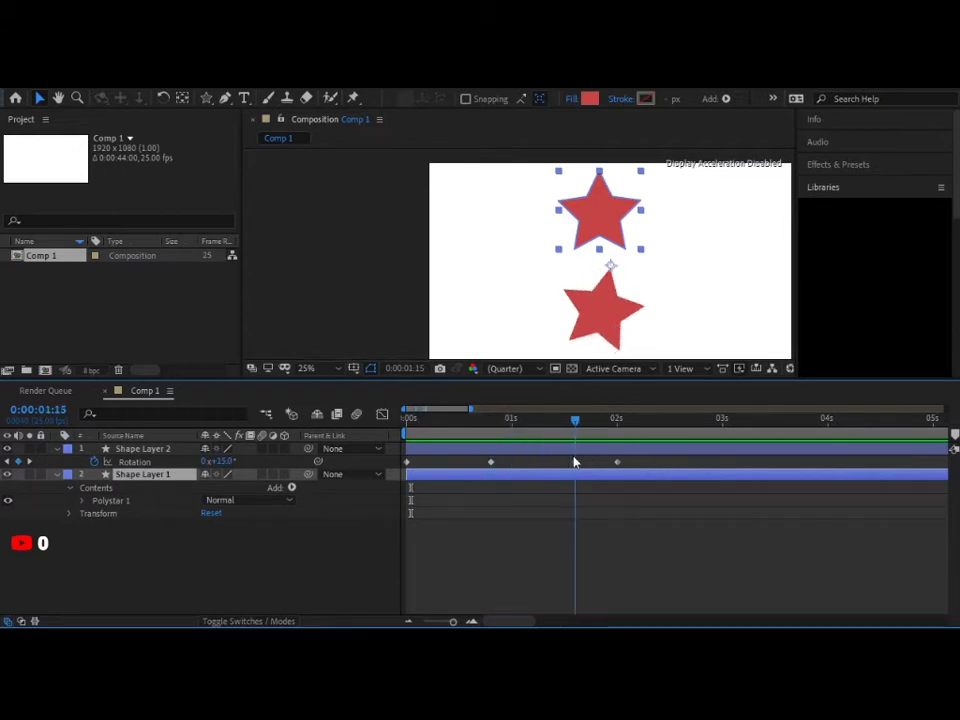
{"action": "left_click", "coordinate": [617, 461]}
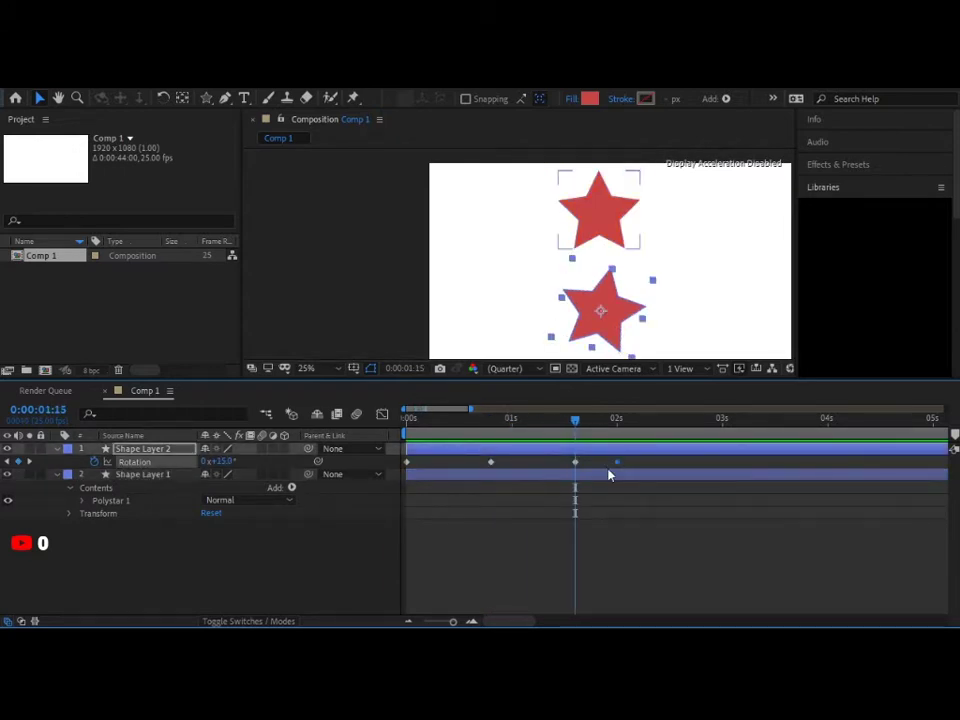
{"action": "key", "text": "Delete"}
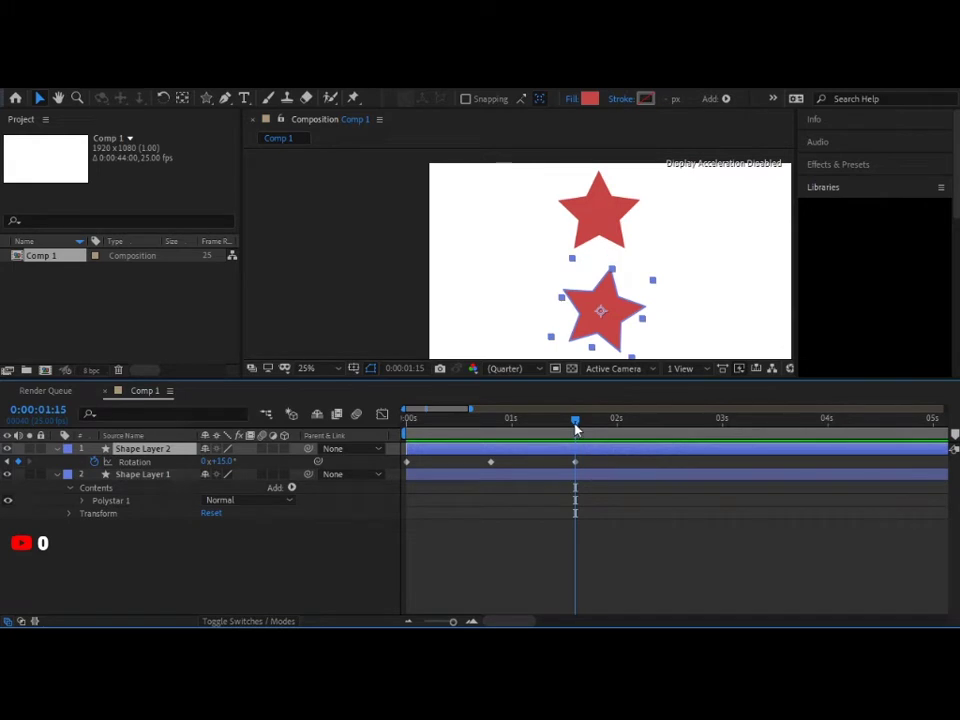
{"action": "left_click_drag", "start_coordinate": [576, 430], "coordinate": [408, 457]}
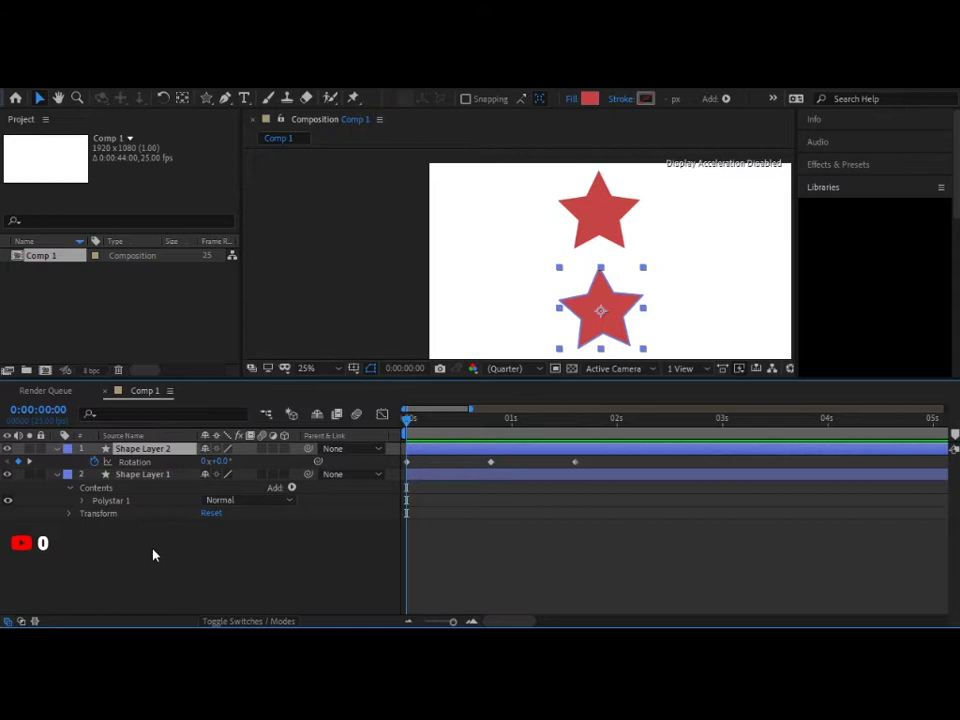
Step: Add an expression to Shape Layer 2's Rotation, replacing the default text with loopout
{"action": "left_click", "coordinate": [96, 464], "text": "alt"}
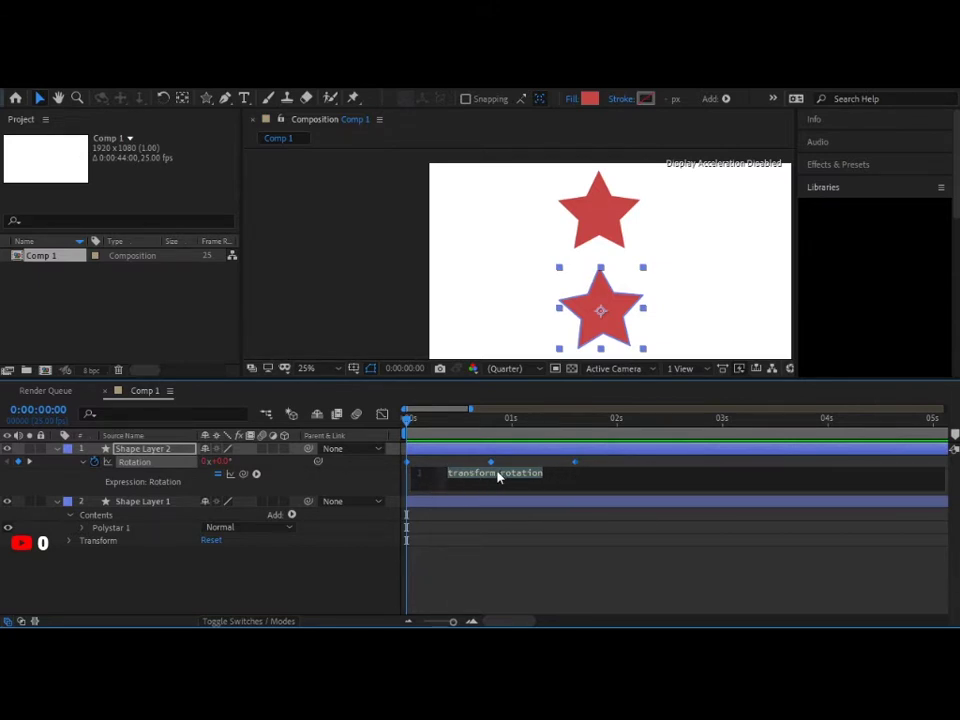
{"action": "left_click", "coordinate": [557, 478]}
{"action": "key", "text": "BackSpace"}
{"action": "key", "text": "BackSpace"}
{"action": "key", "text": "BackSpace"}
{"action": "key", "text": "BackSpace"}
{"action": "key", "text": "BackSpace"}
{"action": "key", "text": "BackSpace"}
{"action": "key", "text": "BackSpace"}
{"action": "key", "text": "BackSpace"}
{"action": "key", "text": "BackSpace"}
{"action": "key", "text": "BackSpace"}
{"action": "key", "text": "BackSpace"}
{"action": "key", "text": "BackSpace"}
{"action": "key", "text": "BackSpace"}
{"action": "key", "text": "BackSpace"}
{"action": "key", "text": "BackSpace"}
{"action": "key", "text": "BackSpace"}
{"action": "key", "text": "BackSpace"}
{"action": "key", "text": "BackSpace"}
{"action": "type", "text": "loopout"}
{"action": "left_click", "coordinate": [574, 520]}
{"action": "left_click", "coordinate": [491, 490]}
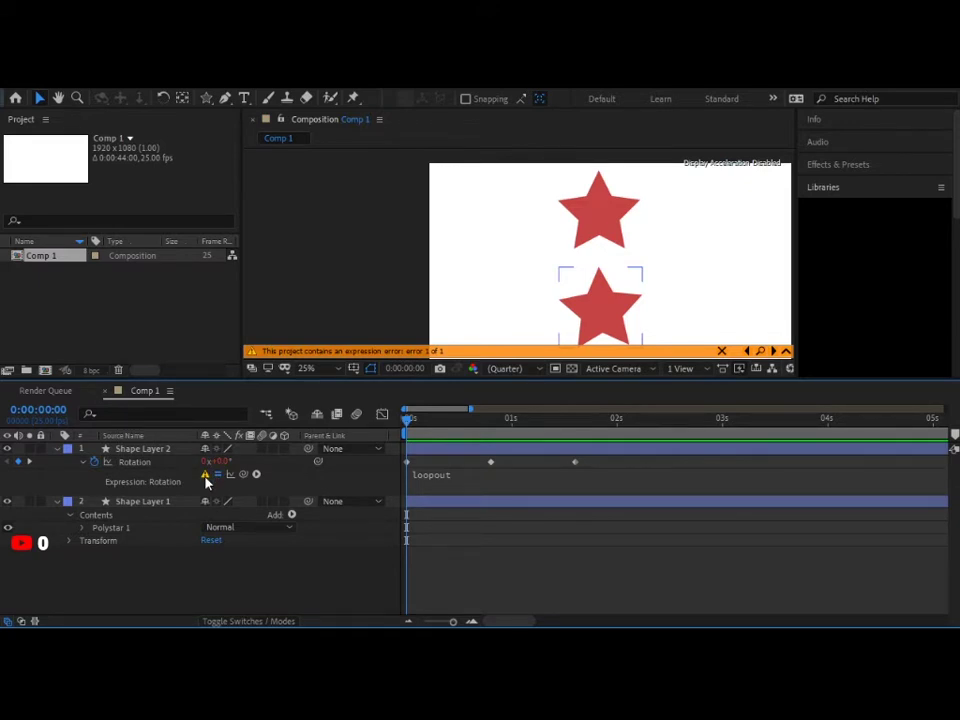
Step: Try adding parentheses to the Rotation expression, making it loopout()
{"action": "left_click", "coordinate": [453, 478]}
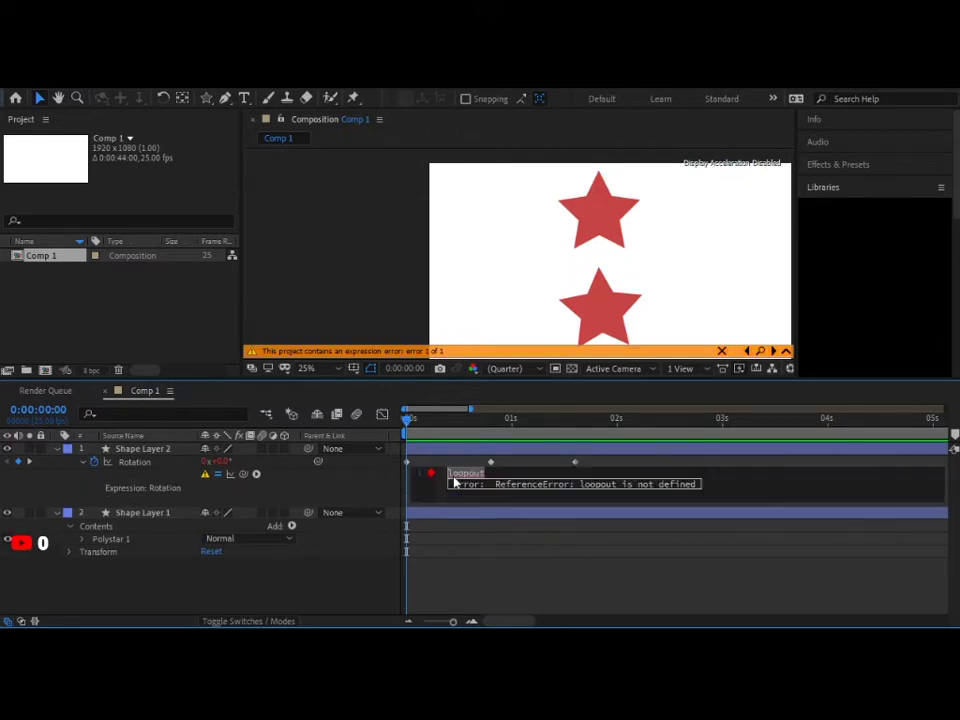
{"action": "left_click", "coordinate": [506, 476]}
{"action": "type", "text": "()"}
{"action": "left_click", "coordinate": [514, 529]}
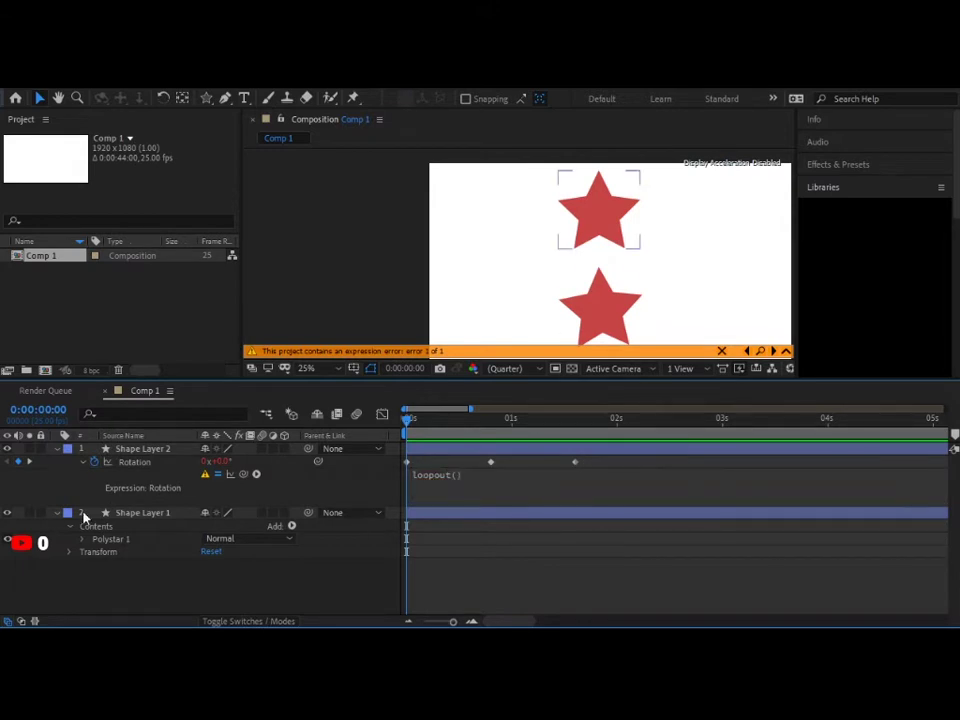
Step: Replace Shape Layer 2's Rotation expression with loopOut(), using a capital O
{"action": "left_click", "coordinate": [447, 477]}
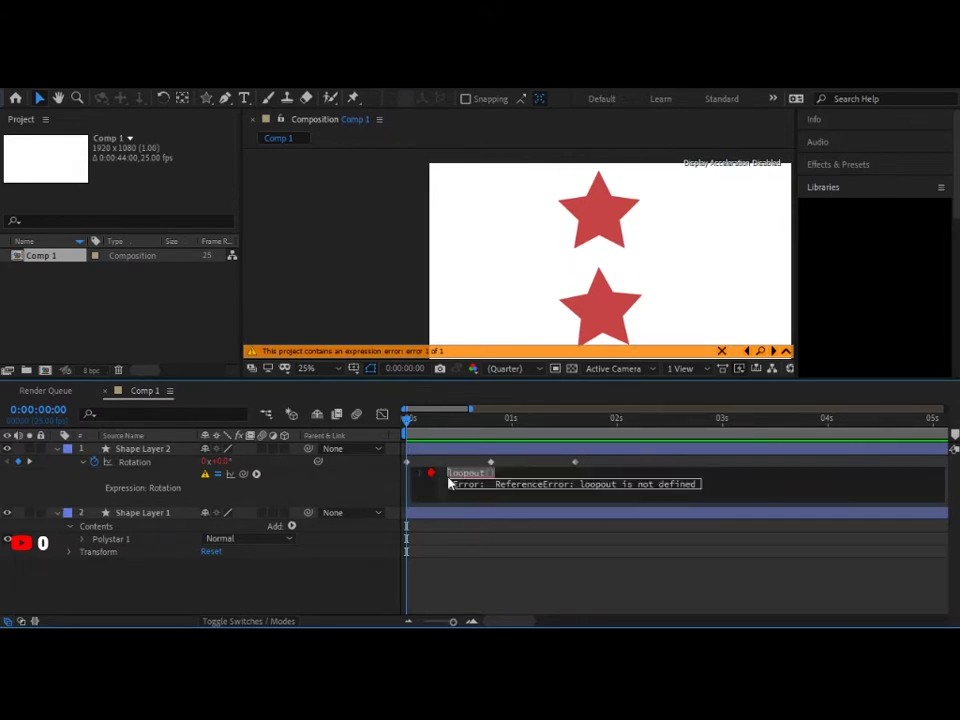
{"action": "key", "text": "BackSpace"}
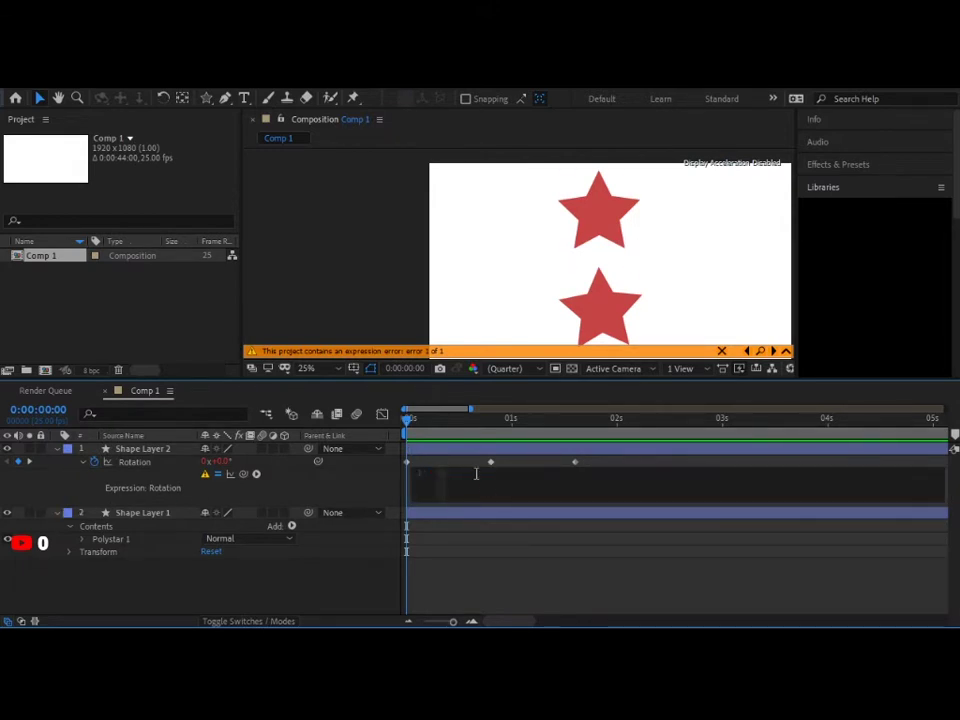
{"action": "type", "text": "loopOut()"}
{"action": "left_click", "coordinate": [503, 535]}
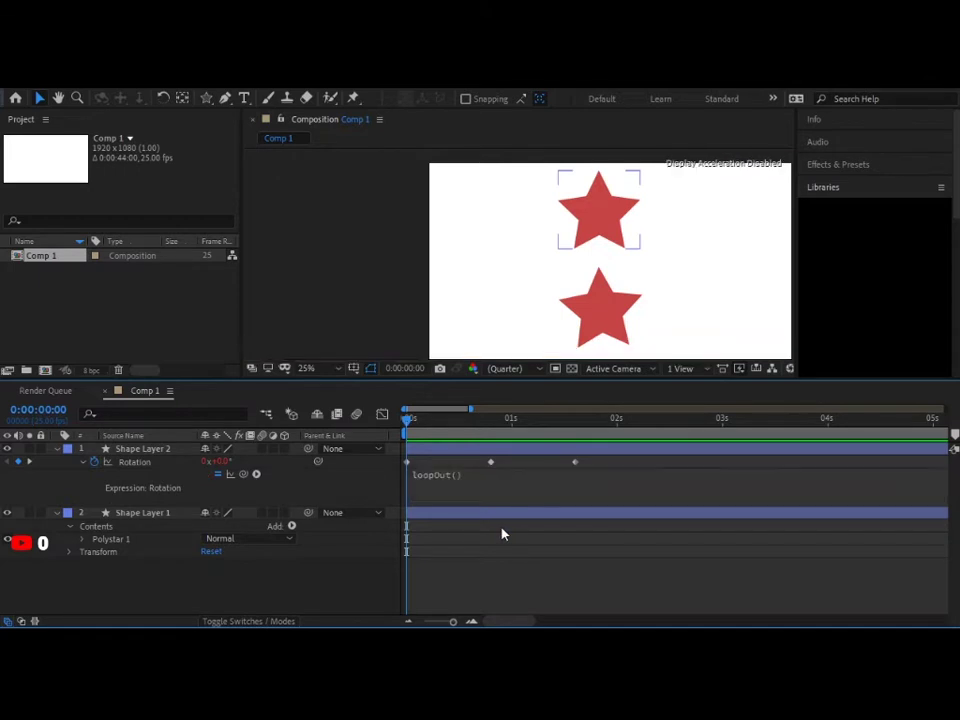
Step: Play back the composition to check that the star's rotation loops past its last keyframe
{"action": "left_click", "coordinate": [434, 507]}
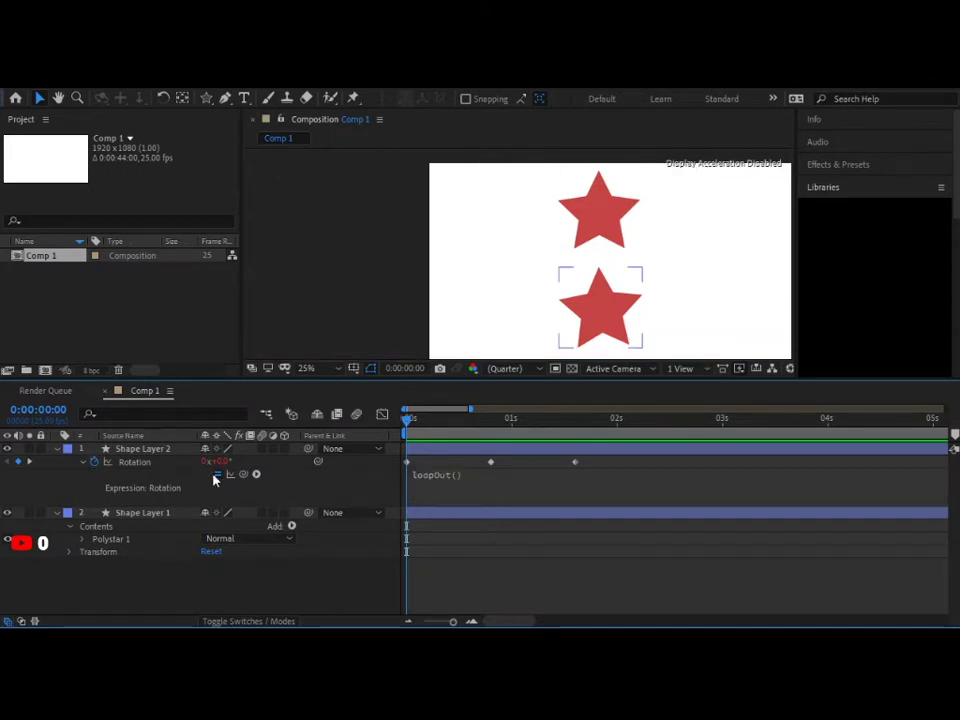
{"action": "left_click", "coordinate": [352, 480]}
{"action": "left_click", "coordinate": [429, 455]}
{"action": "mouse_move", "coordinate": [582, 457]}
{"action": "left_mouse_down"}
{"action": "mouse_move", "coordinate": [366, 480]}
{"action": "mouse_move", "coordinate": [565, 470]}
{"action": "left_mouse_up"}
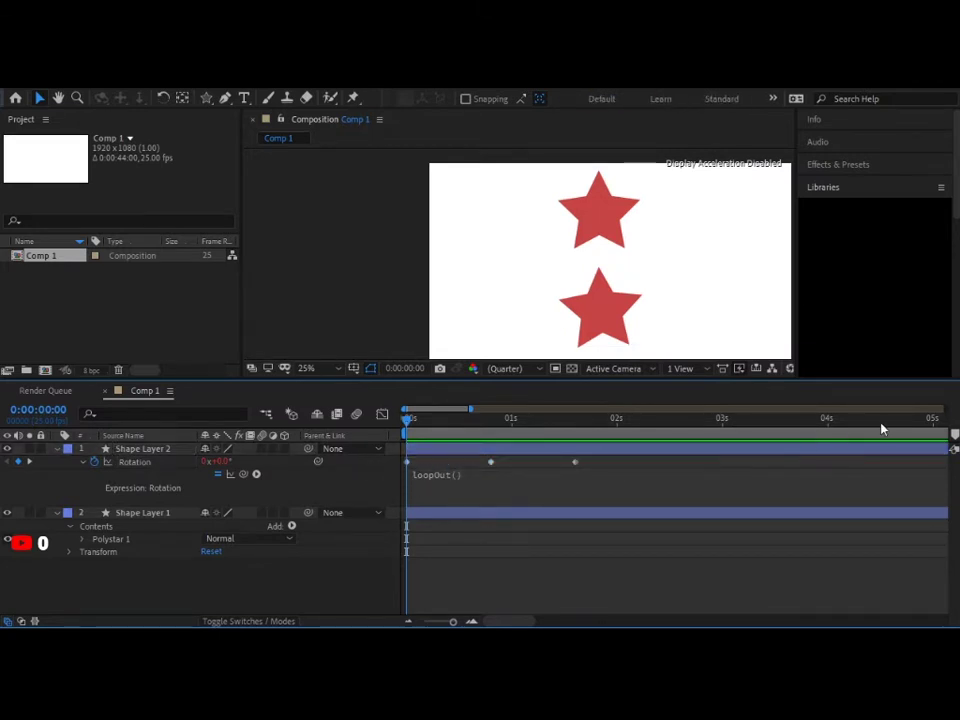
{"action": "left_click", "coordinate": [649, 469]}
{"action": "left_click_drag", "start_coordinate": [582, 468], "coordinate": [381, 476]}
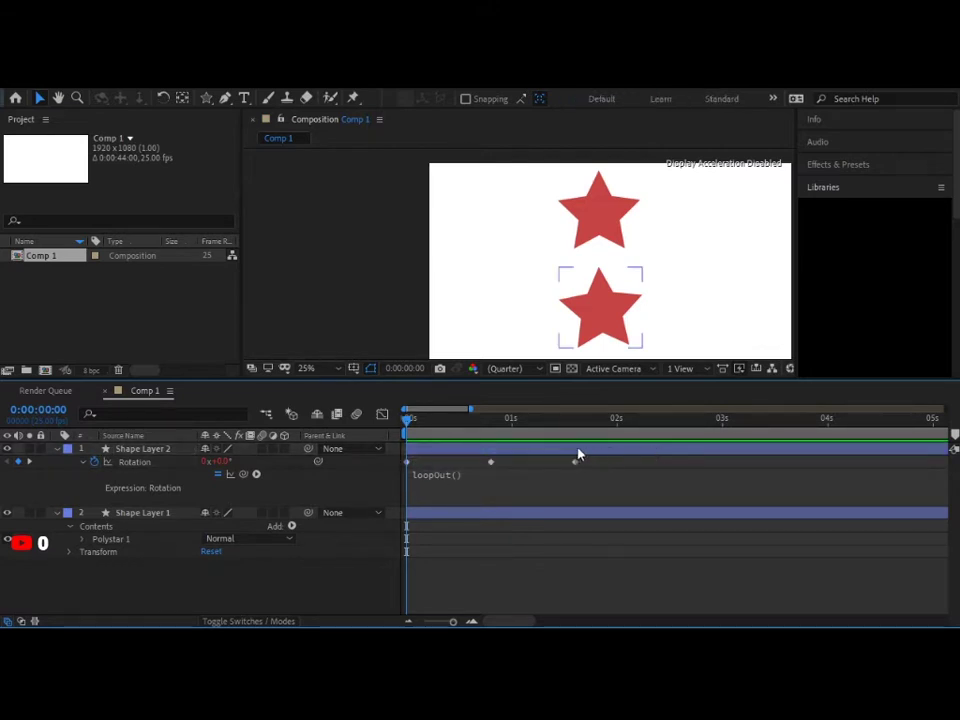
{"action": "left_click", "coordinate": [492, 578]}
{"action": "key", "text": "space"}
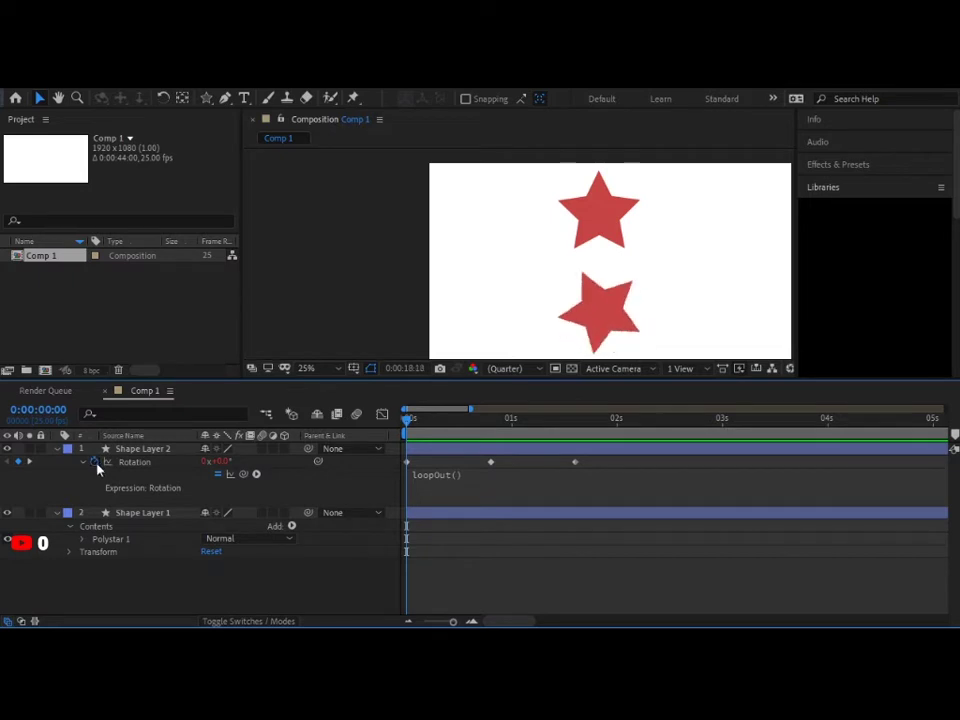
Step: Keyframe Shape Layer 2's Scale at the start of the composition and set it to 50% at 0:00:00:20
{"action": "key", "text": "s"}
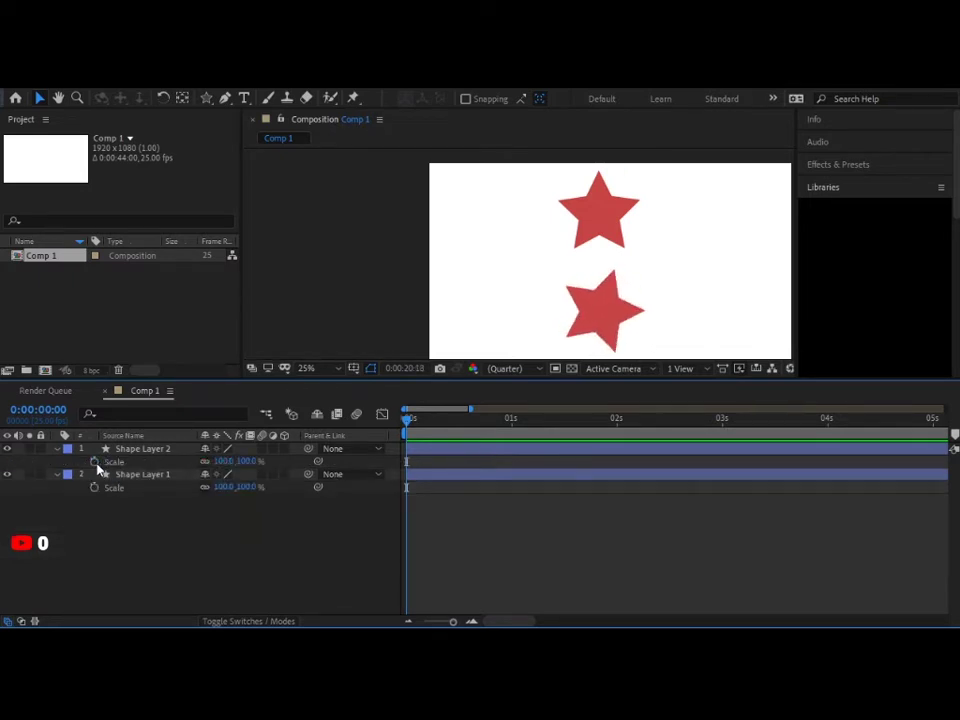
{"action": "left_click", "coordinate": [94, 462]}
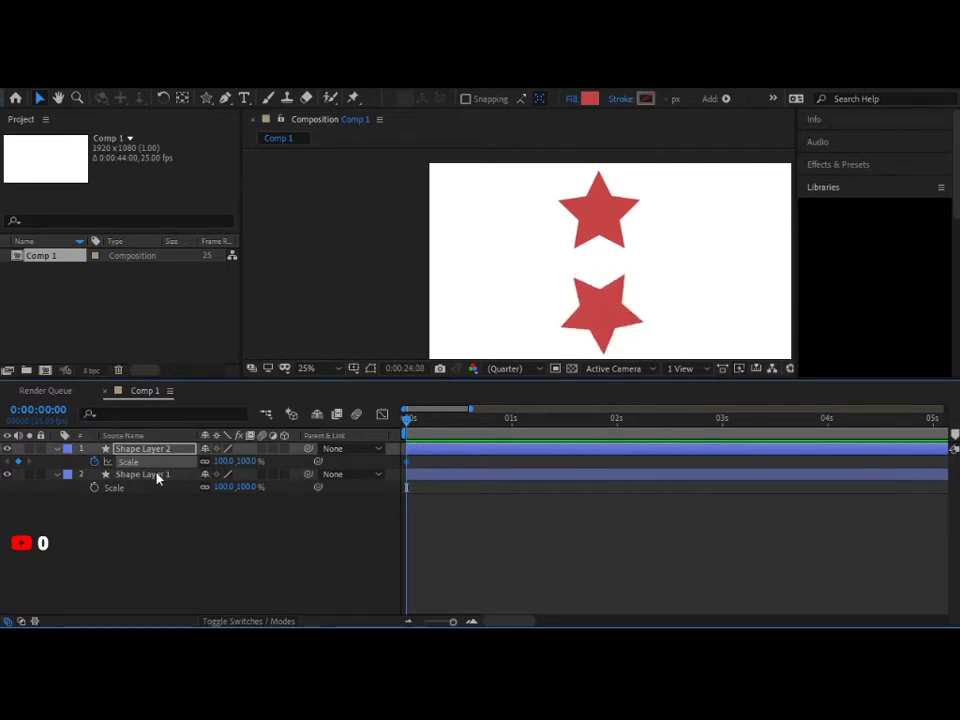
{"action": "key", "text": "shift+Page_Down"}
{"action": "key", "text": "shift+Page_Down"}
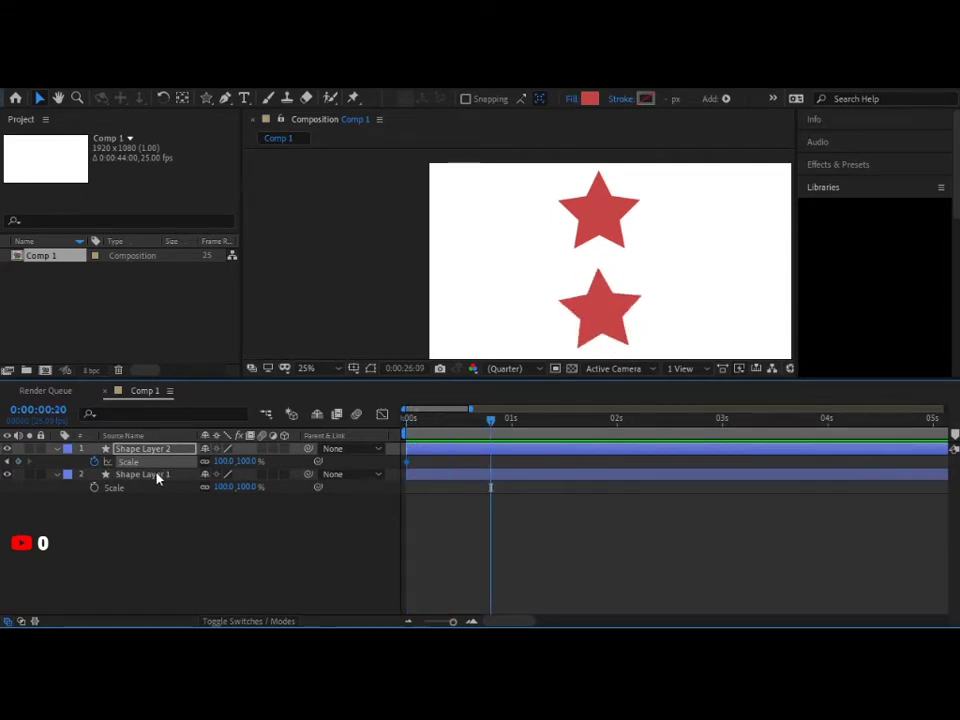
{"action": "left_click", "coordinate": [222, 462]}
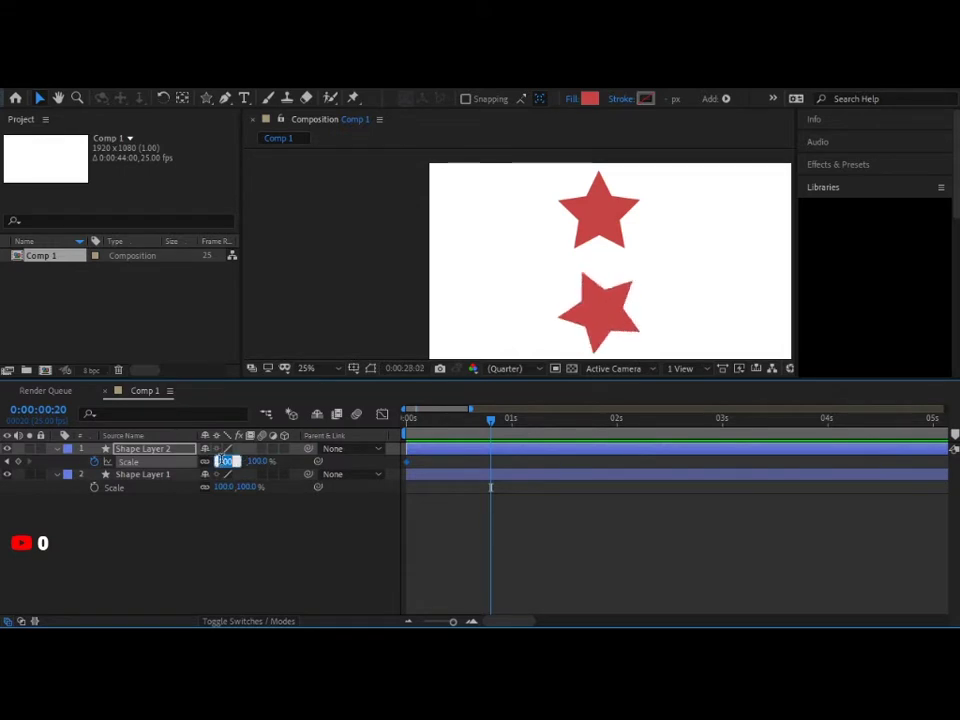
{"action": "type", "text": "50"}
{"action": "key", "text": "Return"}
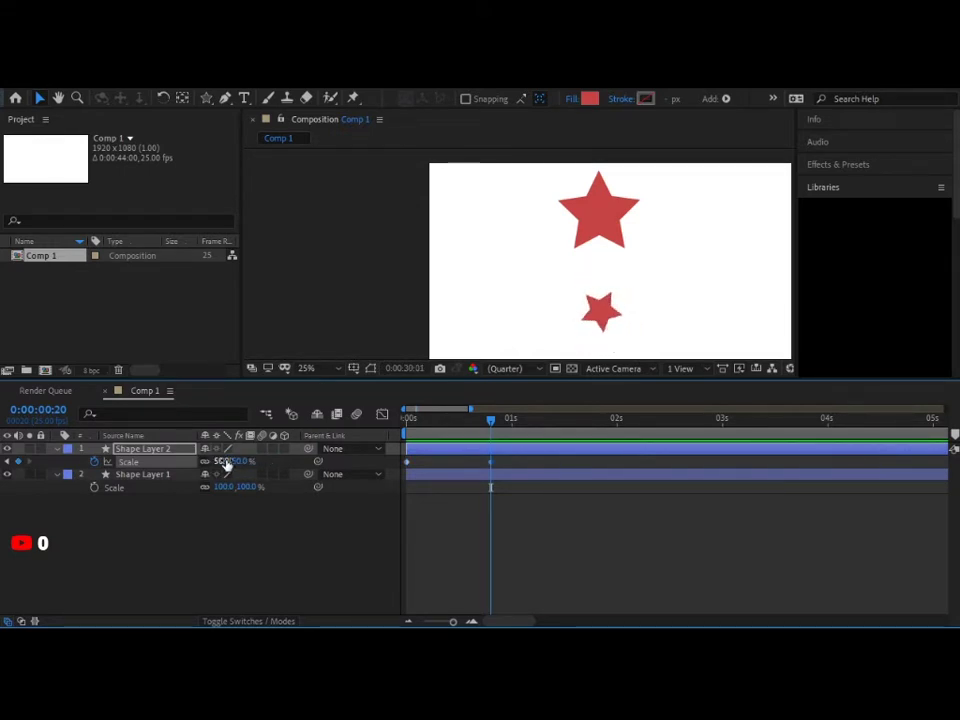
Step: Copy Shape Layer 2's first Scale keyframe and paste it at 0:00:01:15
{"action": "key", "text": "shift+Page_Down"}
{"action": "key", "text": "shift+Page_Down"}
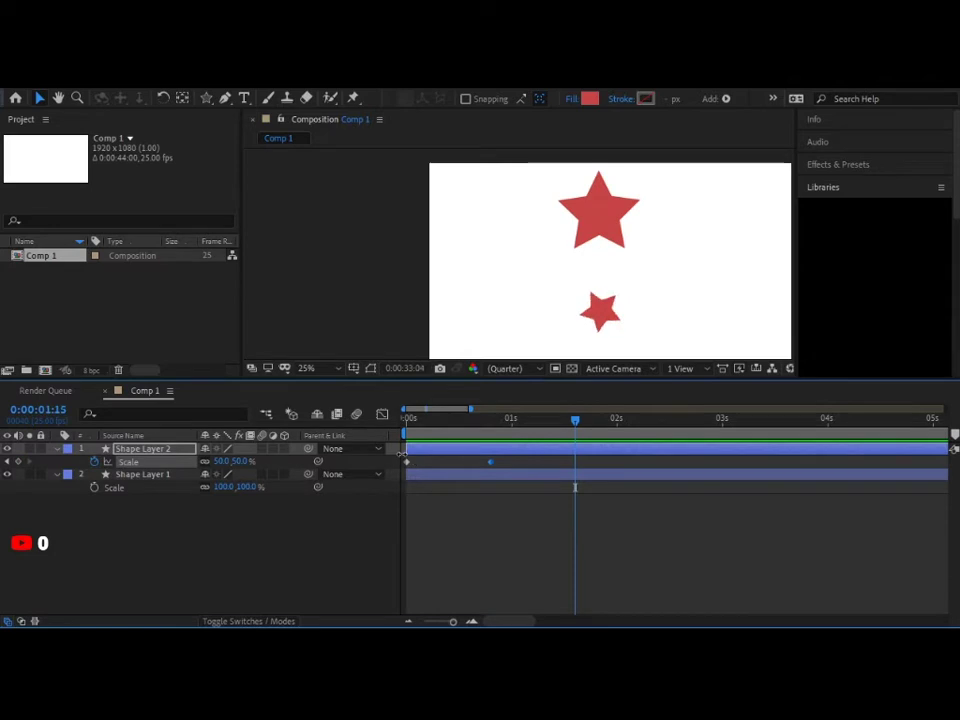
{"action": "left_click", "coordinate": [407, 463]}
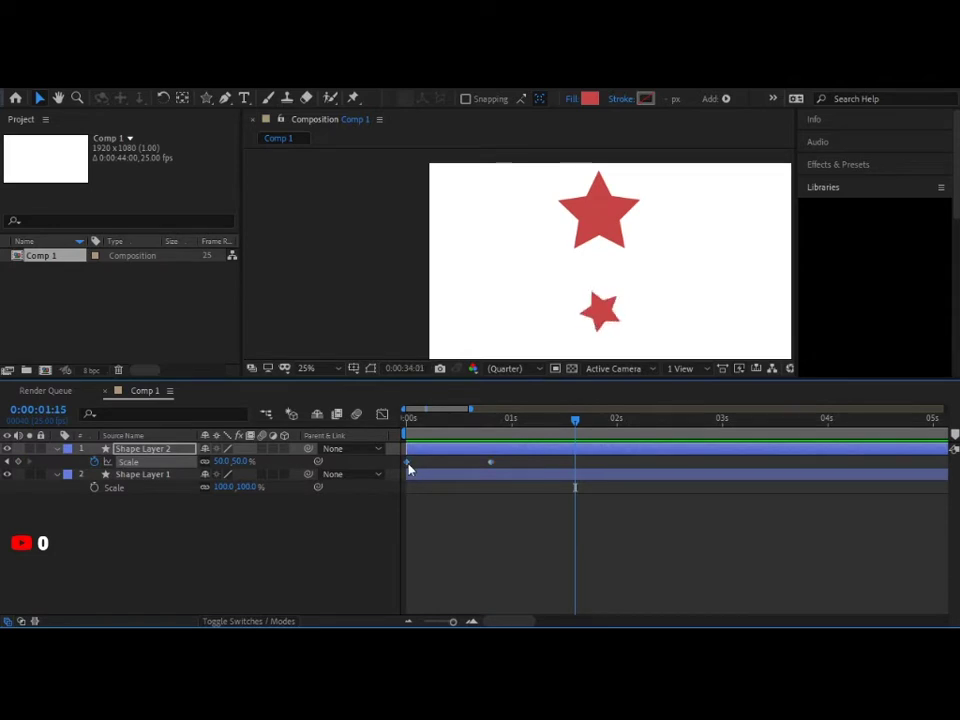
{"action": "key", "text": "ctrl+c"}
{"action": "key", "text": "ctrl+v"}
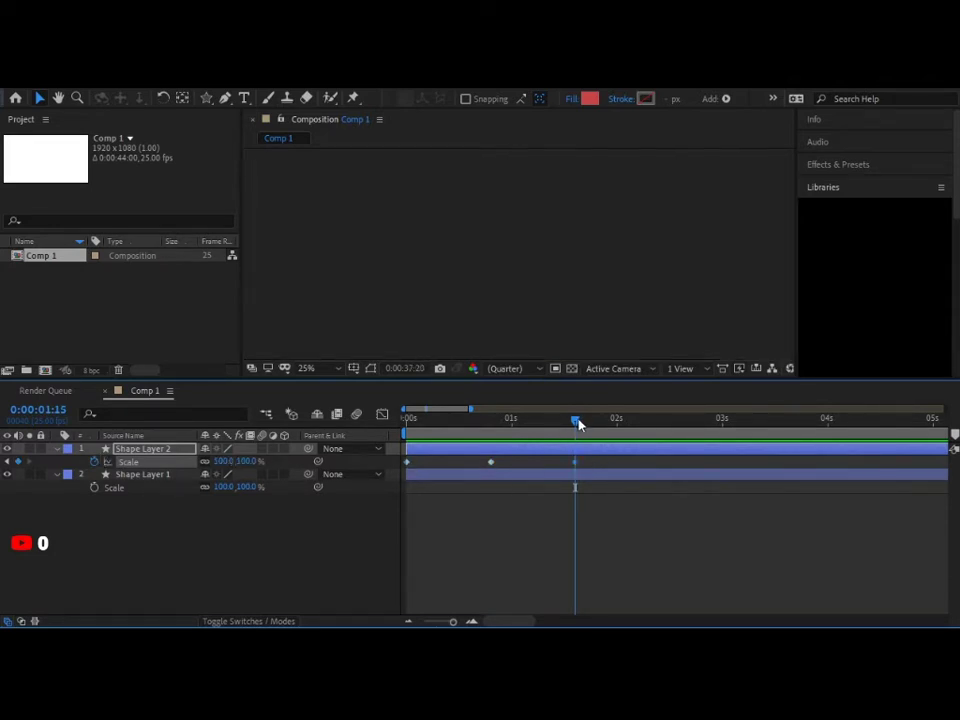
Step: Play back the new scale animation from the start of the composition
{"action": "key", "text": "j"}
{"action": "key", "text": "j"}
{"action": "key", "text": "space"}
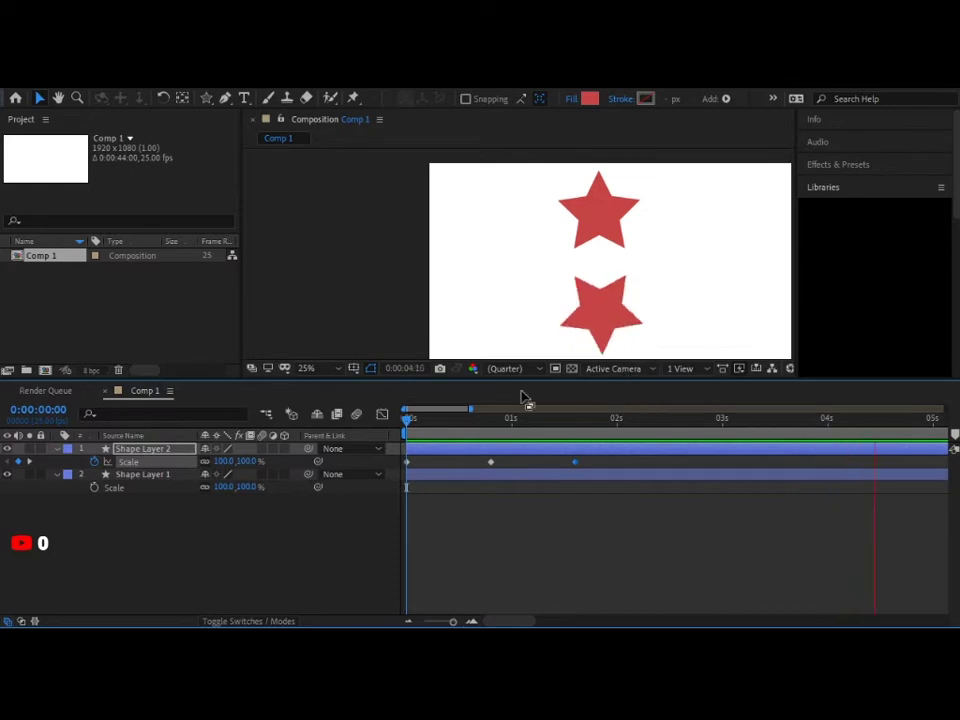
Step: Add the expression loopOut() to Shape Layer 2's Scale
{"action": "left_click", "coordinate": [94, 461], "text": "alt"}
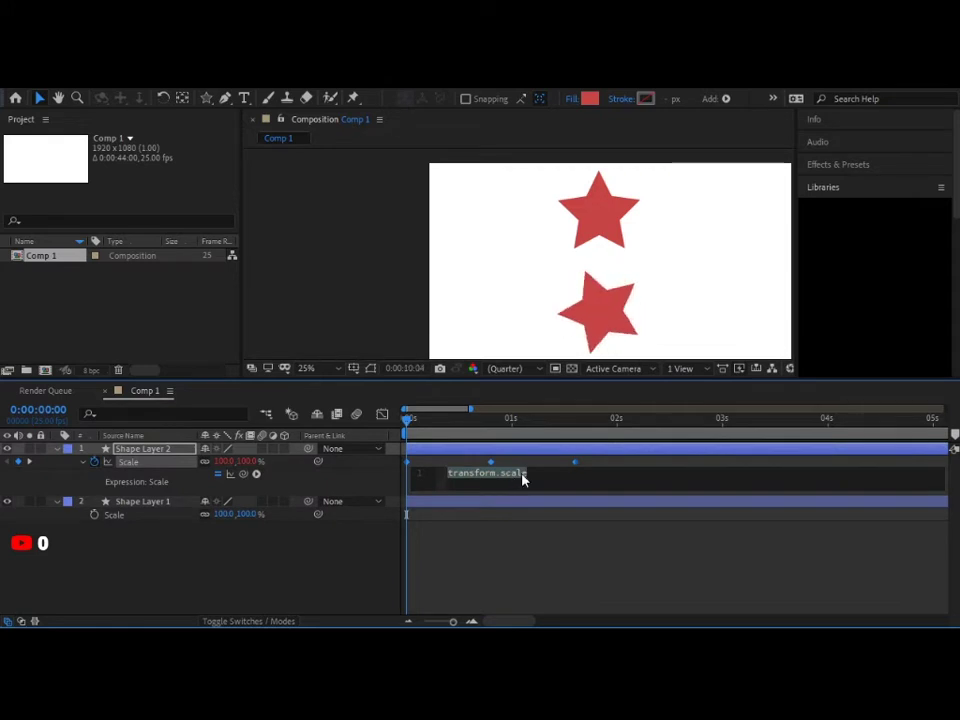
{"action": "key", "text": "BackSpace"}
{"action": "type", "text": "loo"}
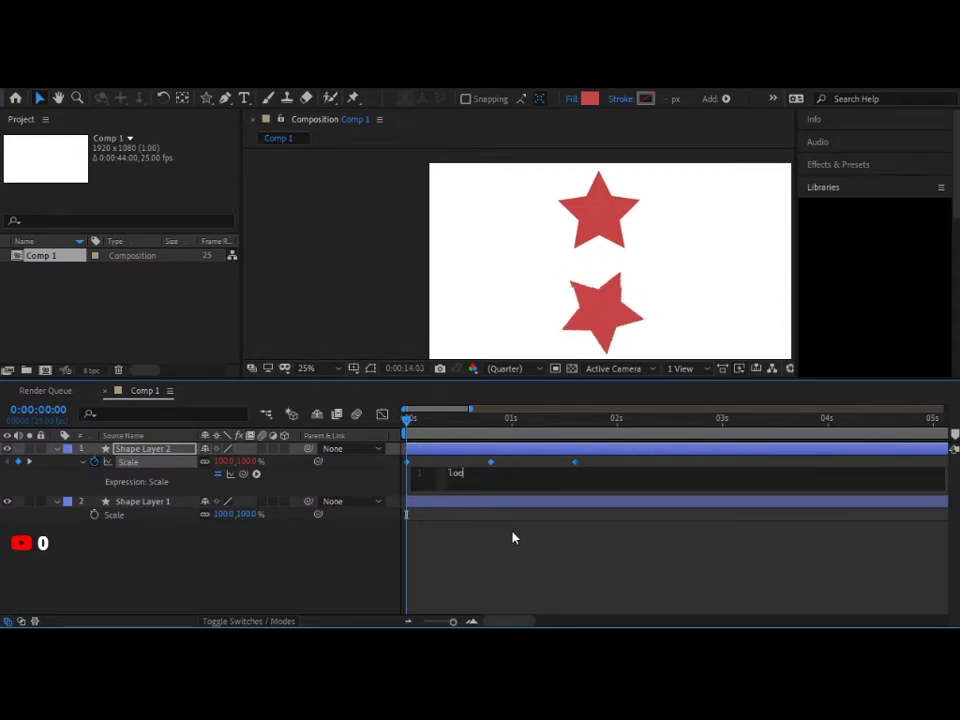
{"action": "type", "text": "pOut("}
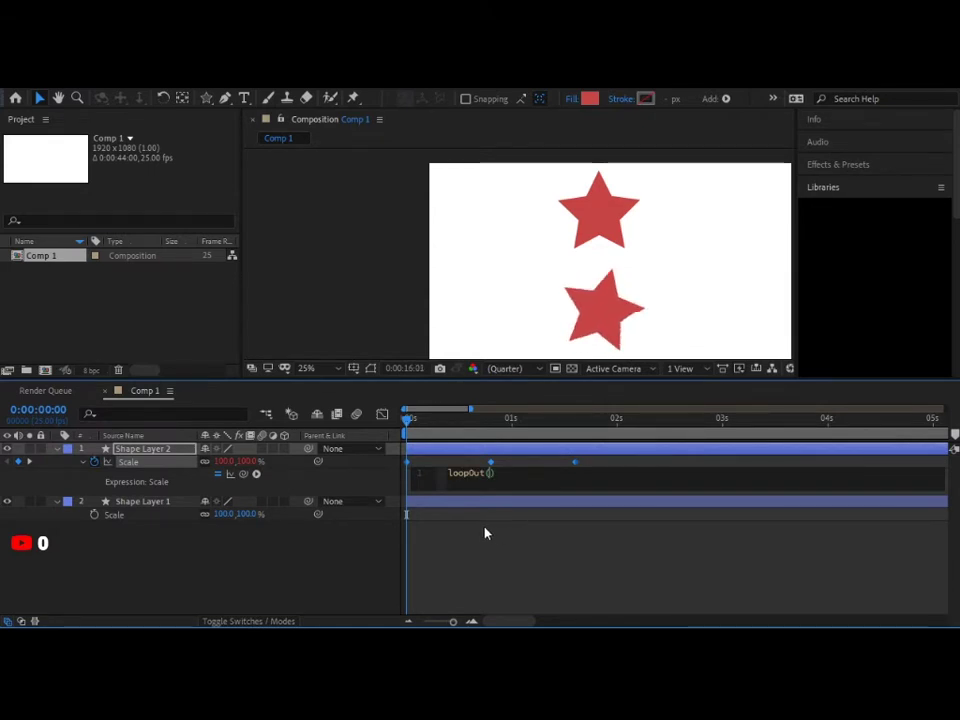
{"action": "left_click", "coordinate": [487, 528]}
Step: Play back the composition from the start to check the looping scale and rotation together
{"action": "left_click", "coordinate": [406, 425]}
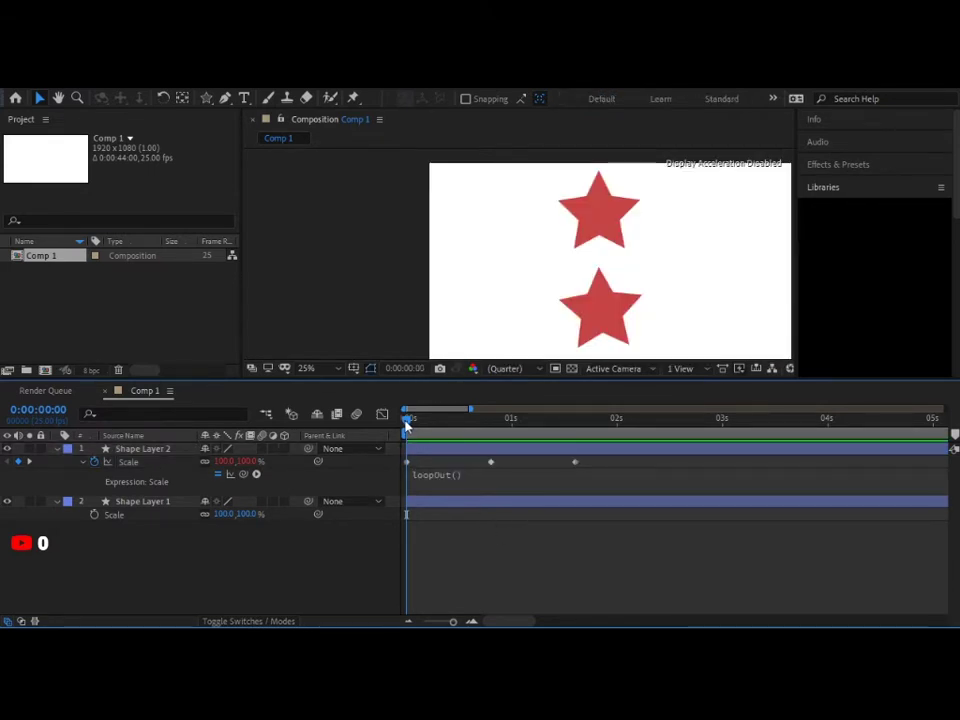
{"action": "key", "text": "space"}
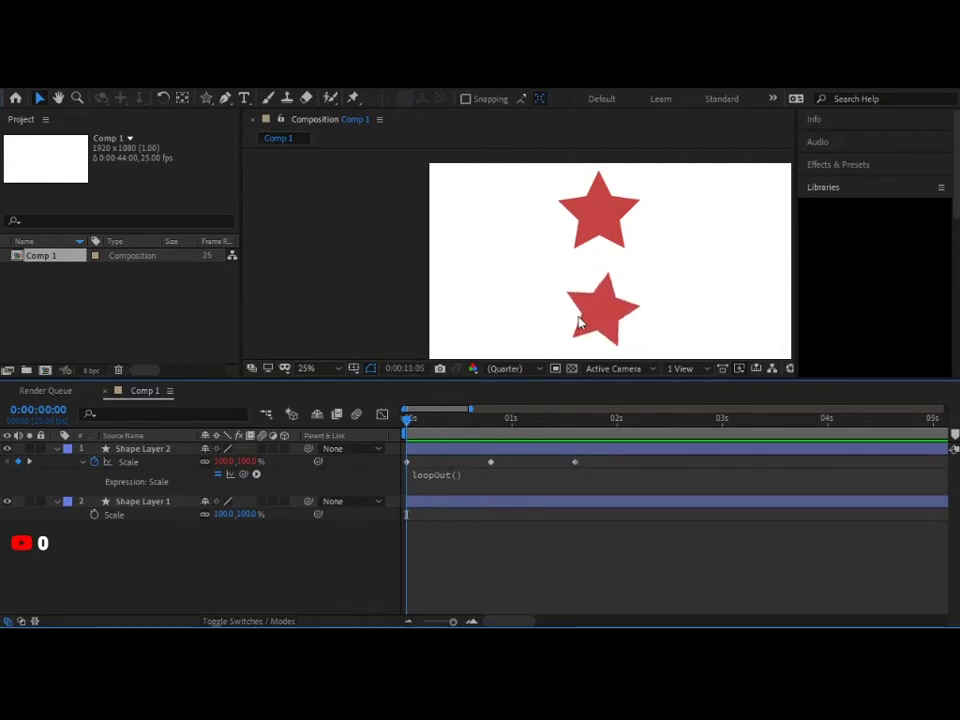
{"action": "left_click", "coordinate": [408, 422]}
{"action": "left_click", "coordinate": [422, 480]}
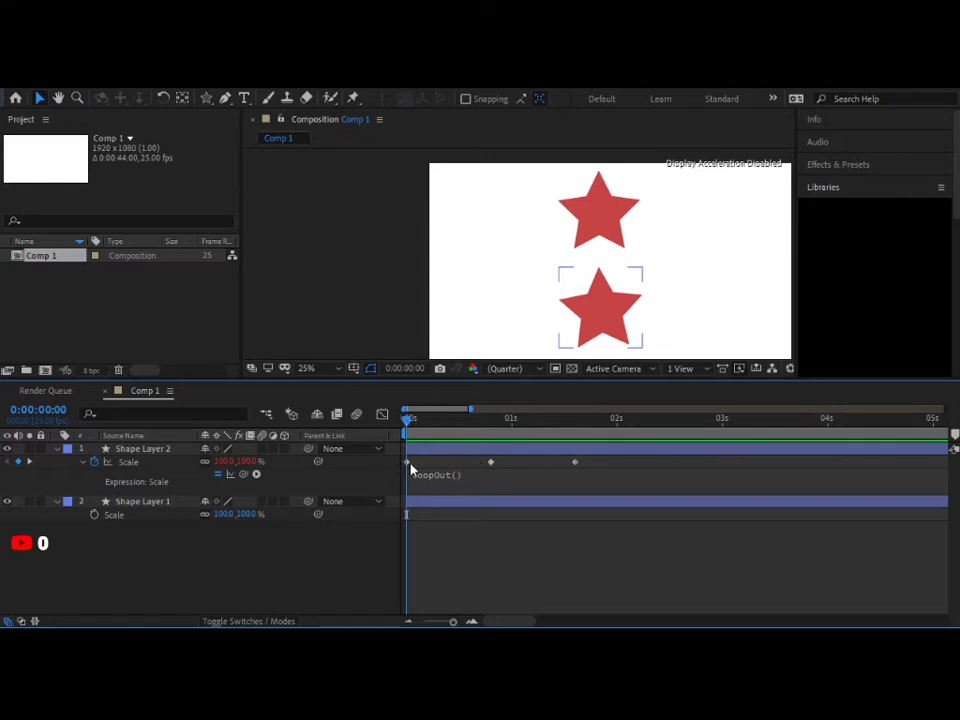
Step: Scrub to the middle Scale keyframe at 0:00:00:20, return to the start and play back the looping scale
{"action": "left_click_drag", "start_coordinate": [407, 433], "coordinate": [491, 443]}
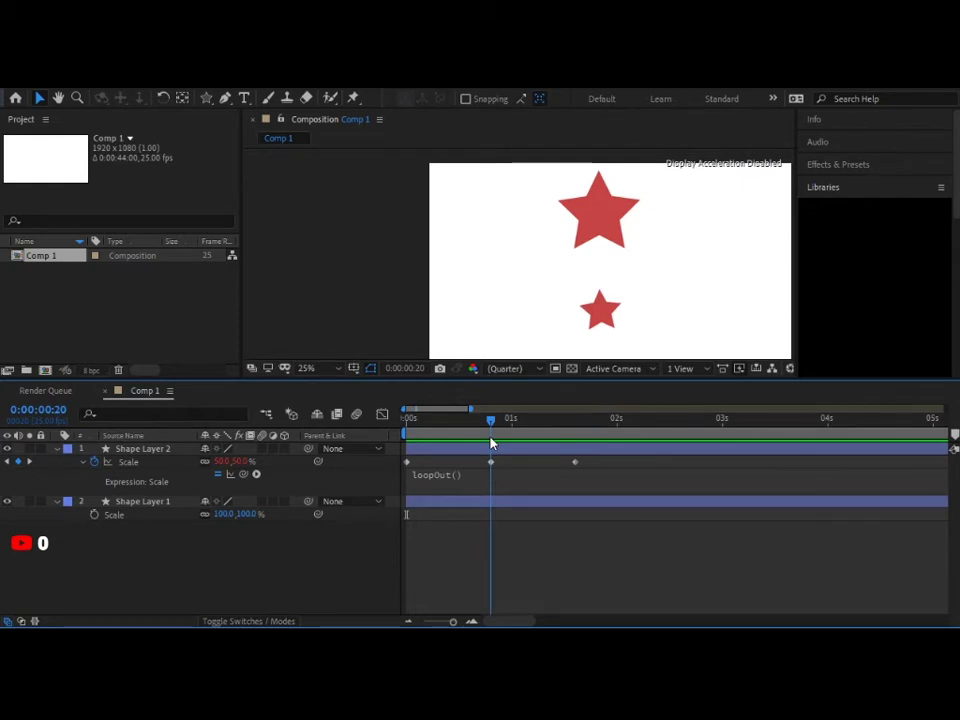
{"action": "left_click_drag", "start_coordinate": [491, 443], "coordinate": [396, 491]}
{"action": "key", "text": "space"}
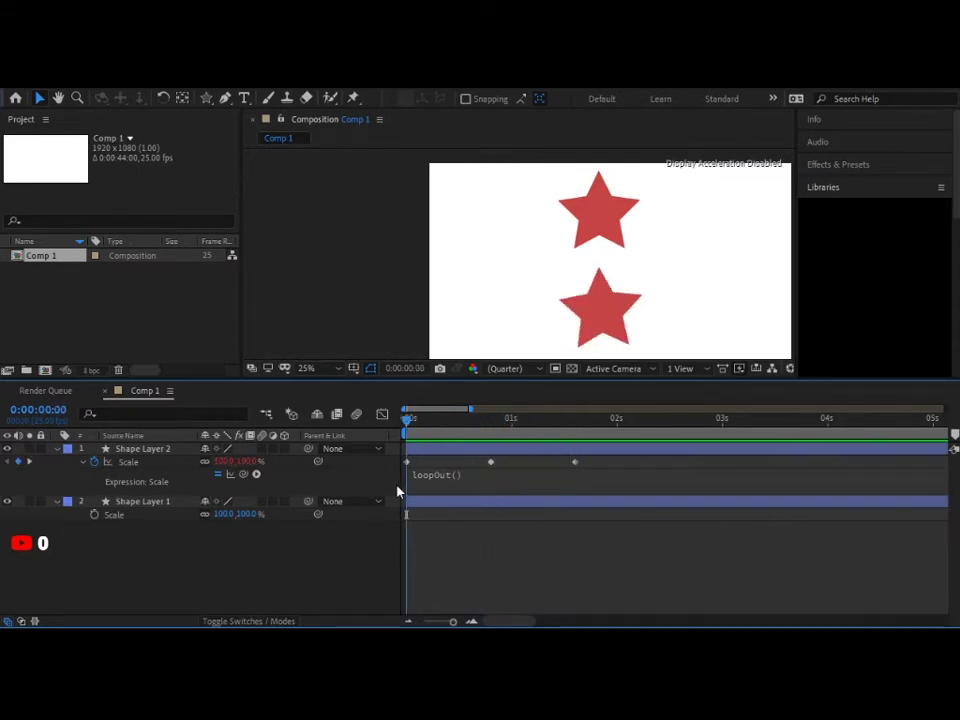
Step: Change Shape Layer 2's Scale expression to loopOut("continue")
{"action": "left_click", "coordinate": [455, 481]}
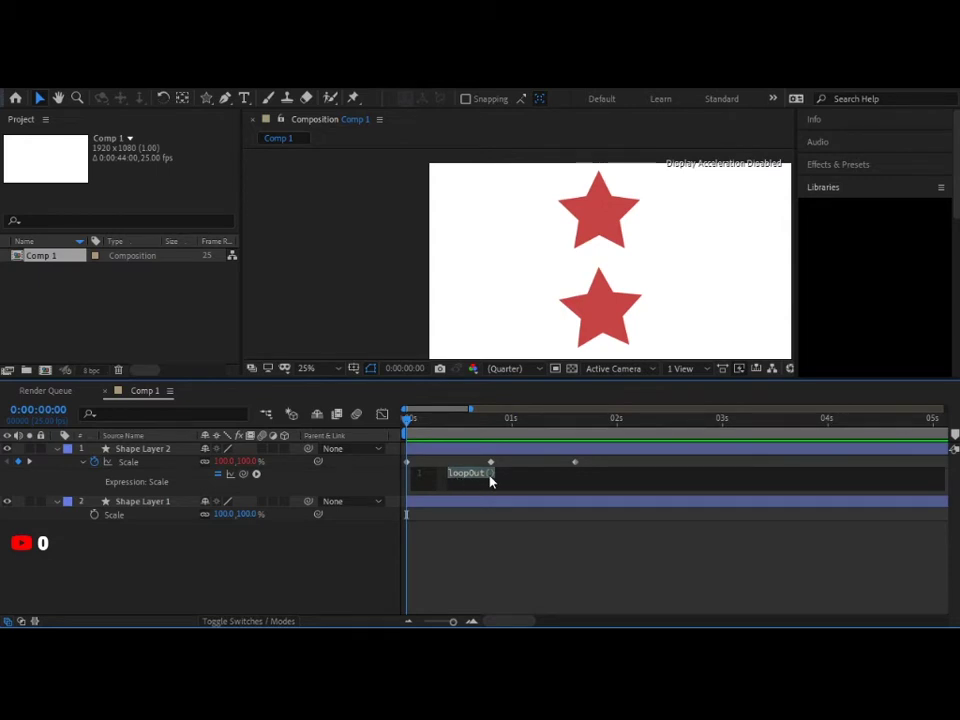
{"action": "left_click", "coordinate": [490, 481]}
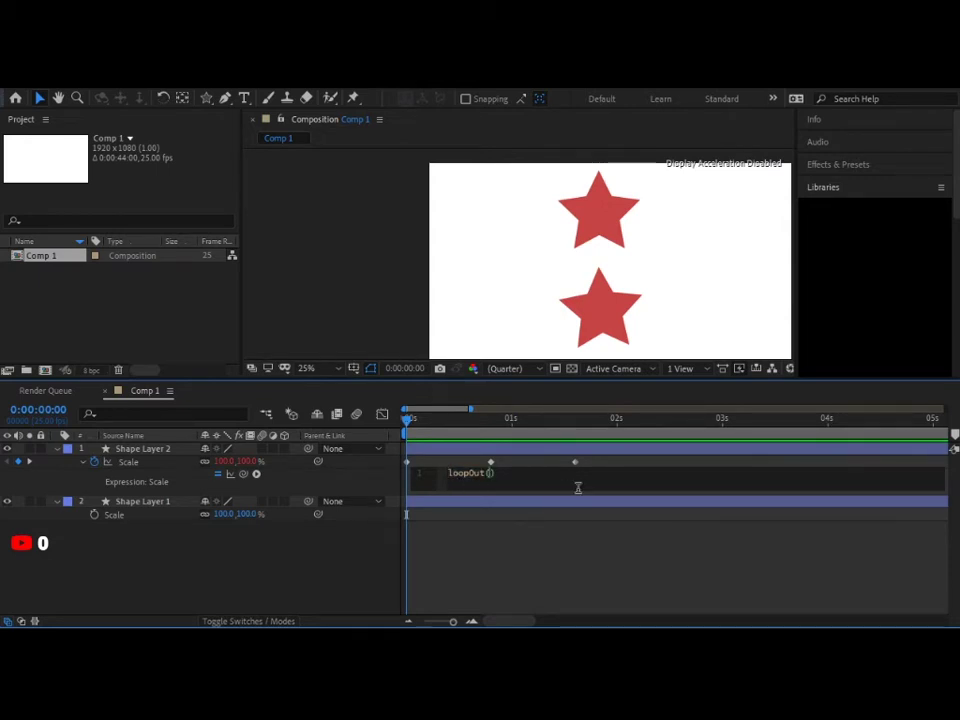
{"action": "key", "text": "Left"}
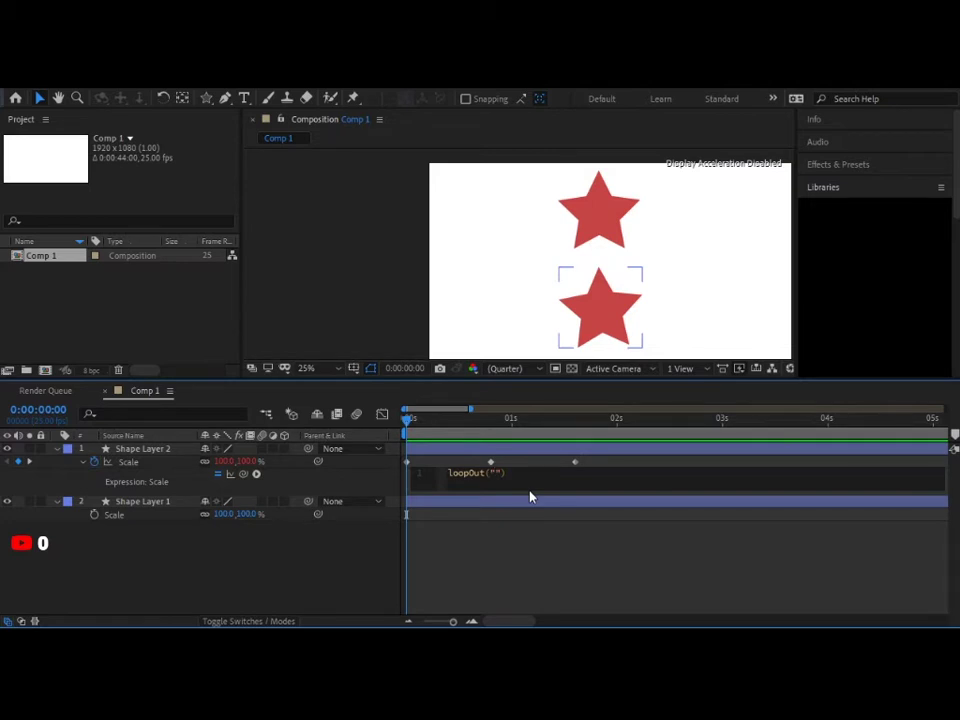
{"action": "type", "text": "continue"}
{"action": "left_click", "coordinate": [536, 530]}
Step: Play back the continued scale animation, and scrub to the last Scale keyframe at 0:00:01:15 and back to the start
{"action": "key", "text": "space"}
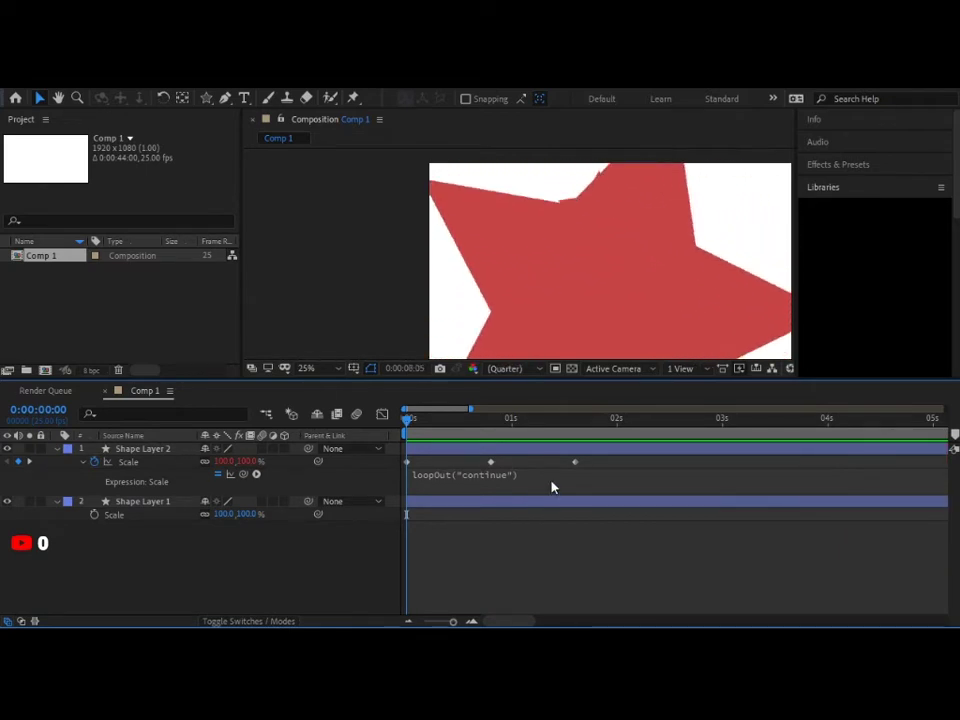
{"action": "key", "text": "space"}
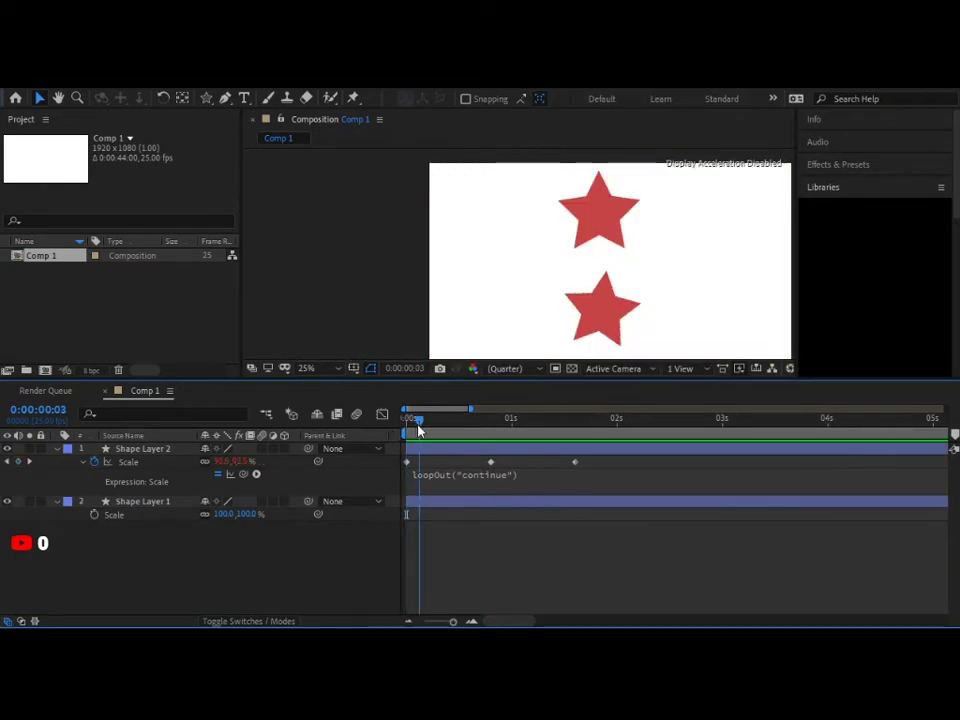
{"action": "left_click_drag", "start_coordinate": [407, 421], "coordinate": [576, 461]}
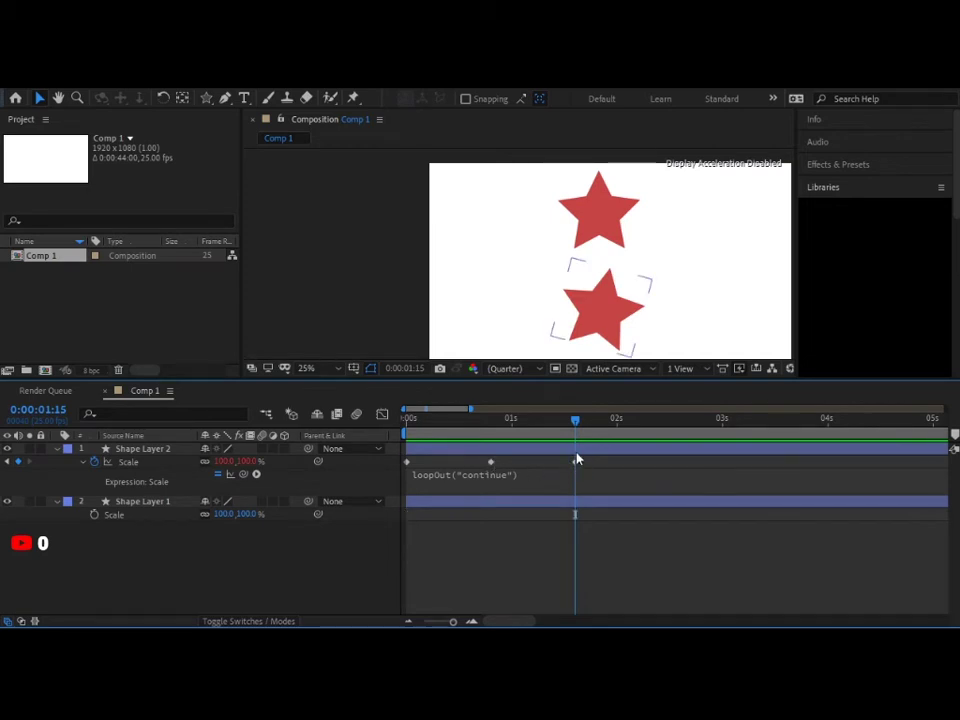
{"action": "left_click", "coordinate": [579, 421]}
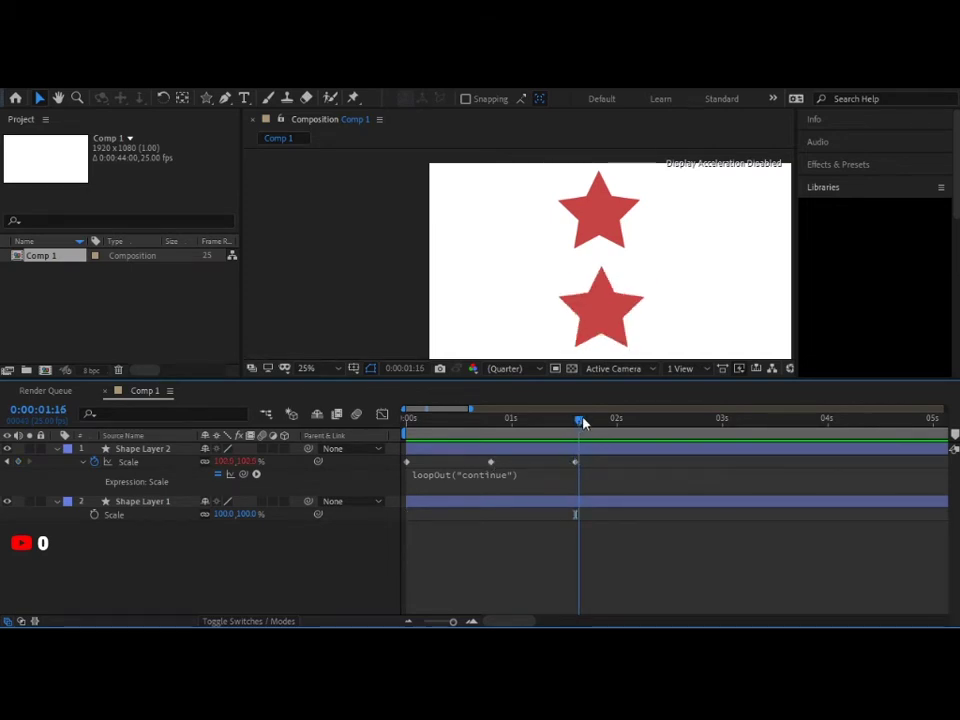
{"action": "left_click_drag", "start_coordinate": [583, 421], "coordinate": [221, 482]}
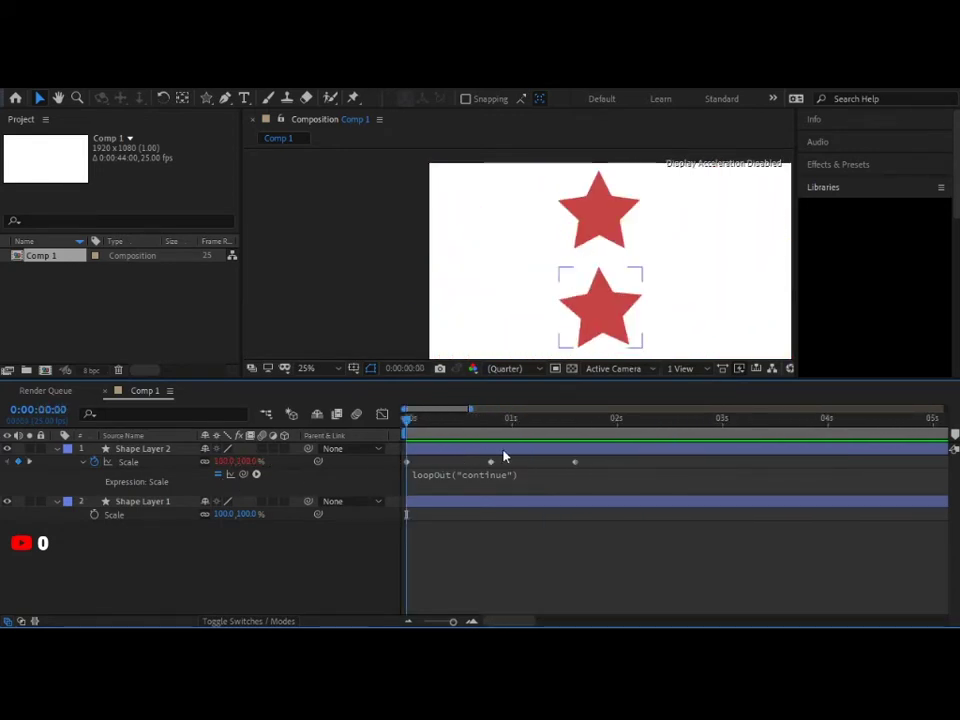
Step: Select Shape Layer 2's last Scale keyframe at 0:00:01:15 and check how the scale continues past it
{"action": "left_click_drag", "start_coordinate": [405, 420], "coordinate": [575, 440]}
{"action": "left_click", "coordinate": [575, 462]}
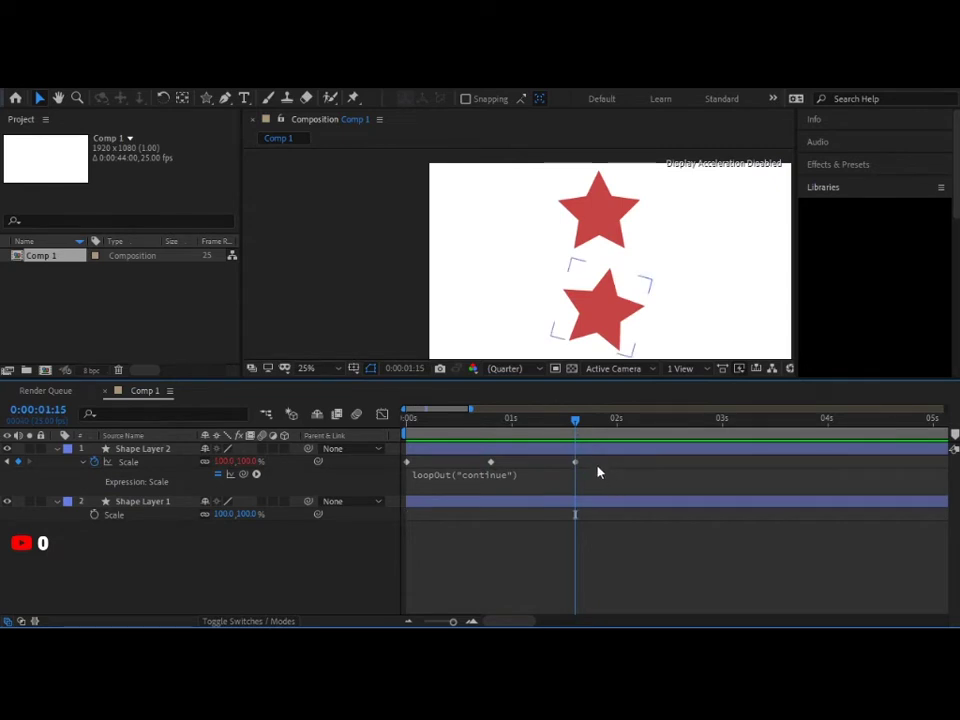
{"action": "left_click", "coordinate": [570, 476]}
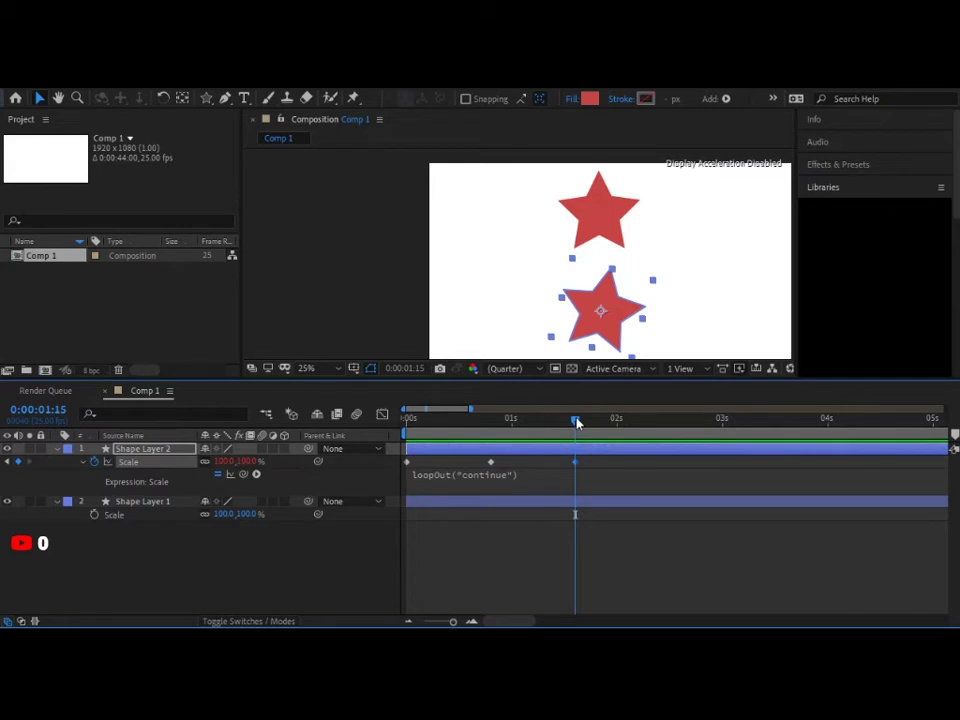
{"action": "left_click_drag", "start_coordinate": [577, 422], "coordinate": [576, 451]}
{"action": "key", "text": "space"}
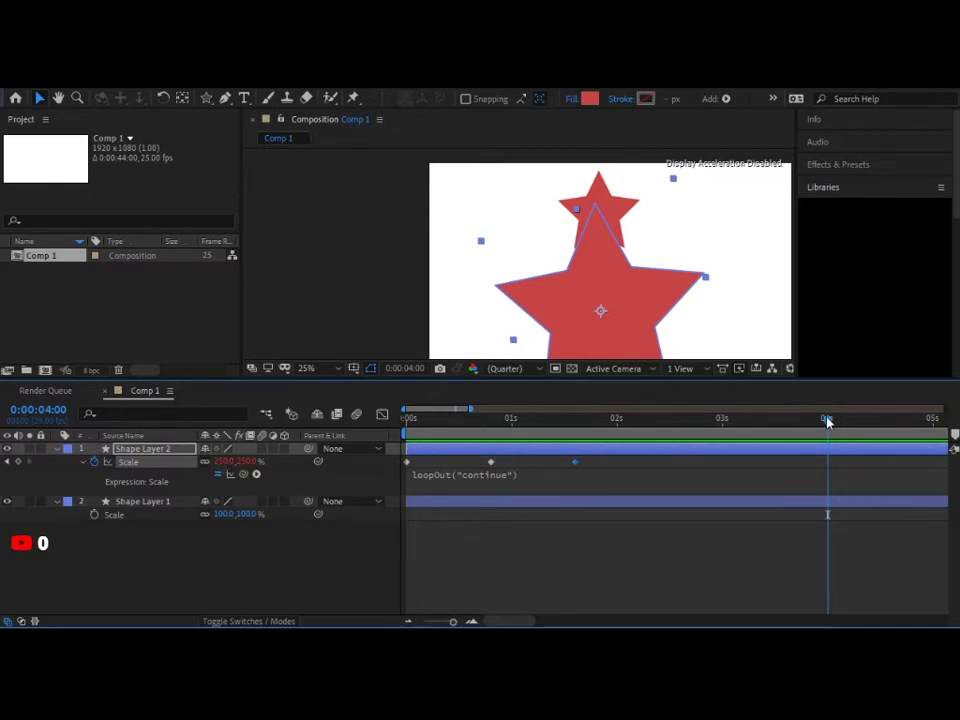
Step: Step from 0:00:01:15 to 0:00:03:05 in ten-frame jumps to examine the growing scale, and return to the start
{"action": "left_click_drag", "start_coordinate": [826, 422], "coordinate": [574, 437]}
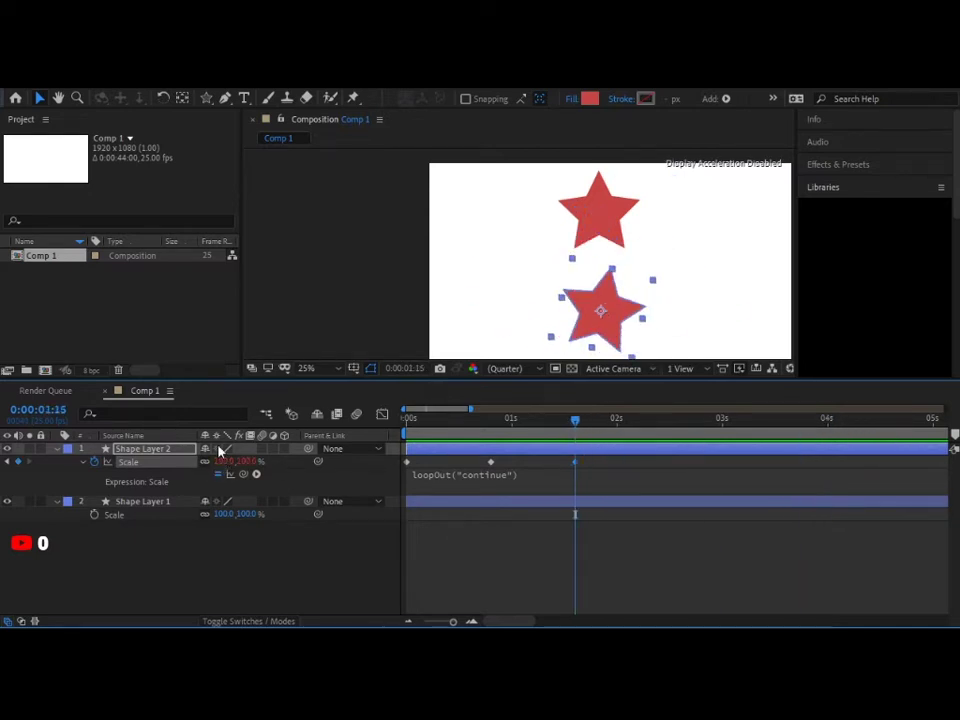
{"action": "key", "text": "shift+Page_Down"}
{"action": "key", "text": "shift+Page_Down"}
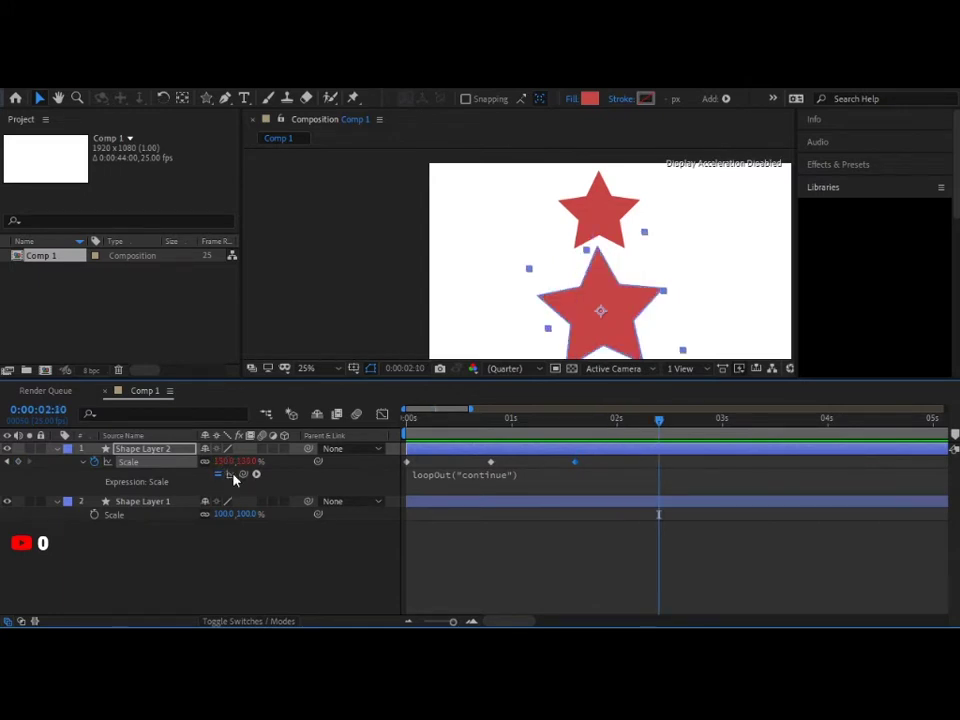
{"action": "key", "text": "shift+Page_Down"}
{"action": "key", "text": "shift+Page_Down"}
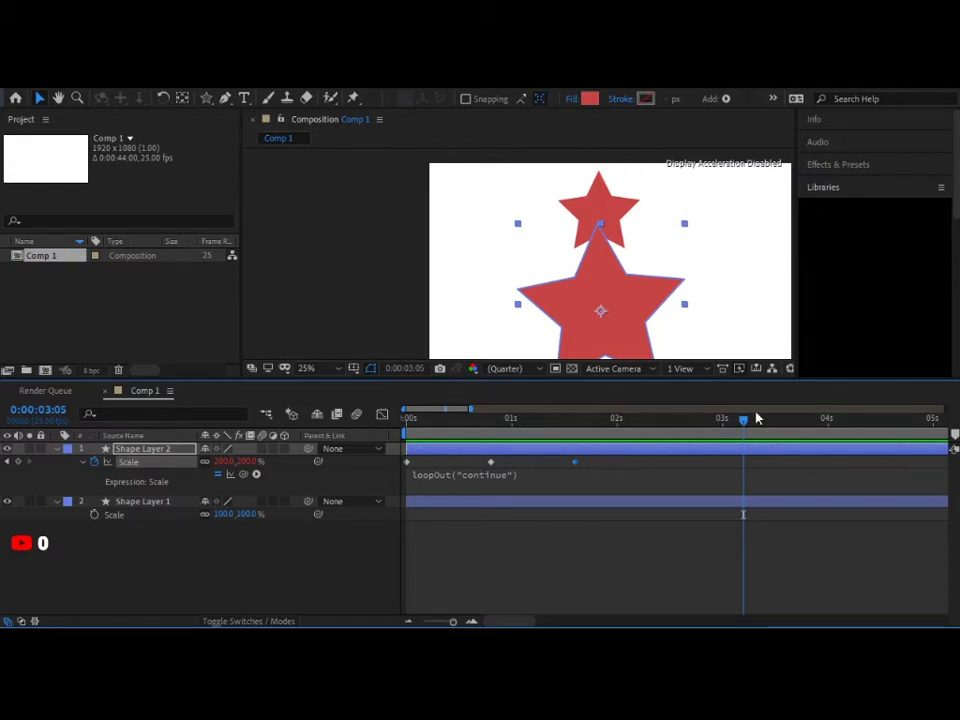
{"action": "left_click_drag", "start_coordinate": [743, 421], "coordinate": [392, 467]}
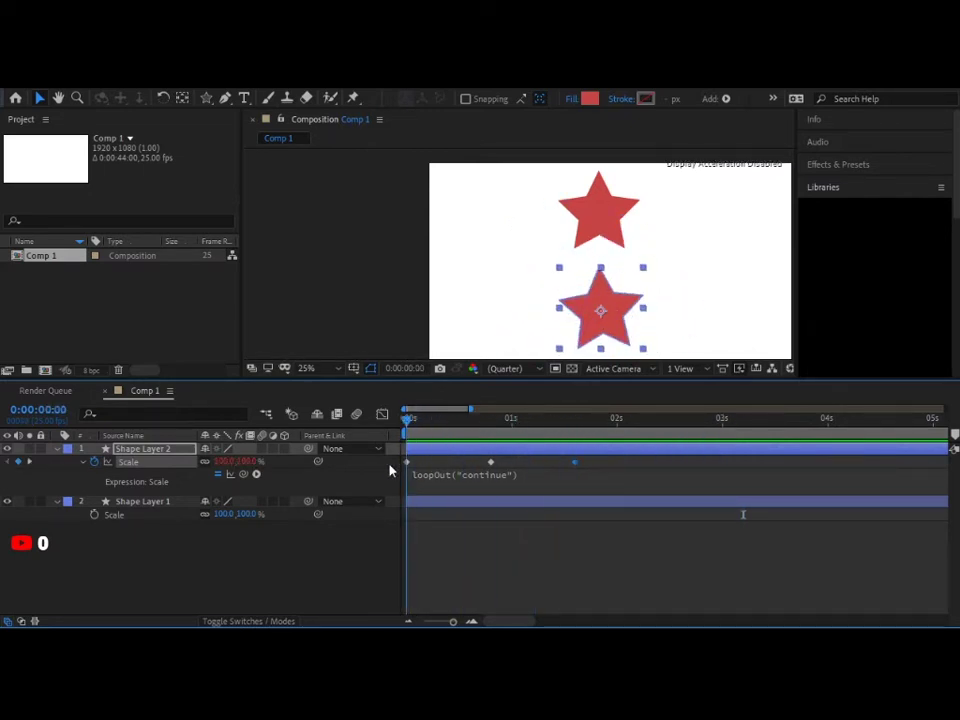
{"action": "left_click", "coordinate": [568, 493]}
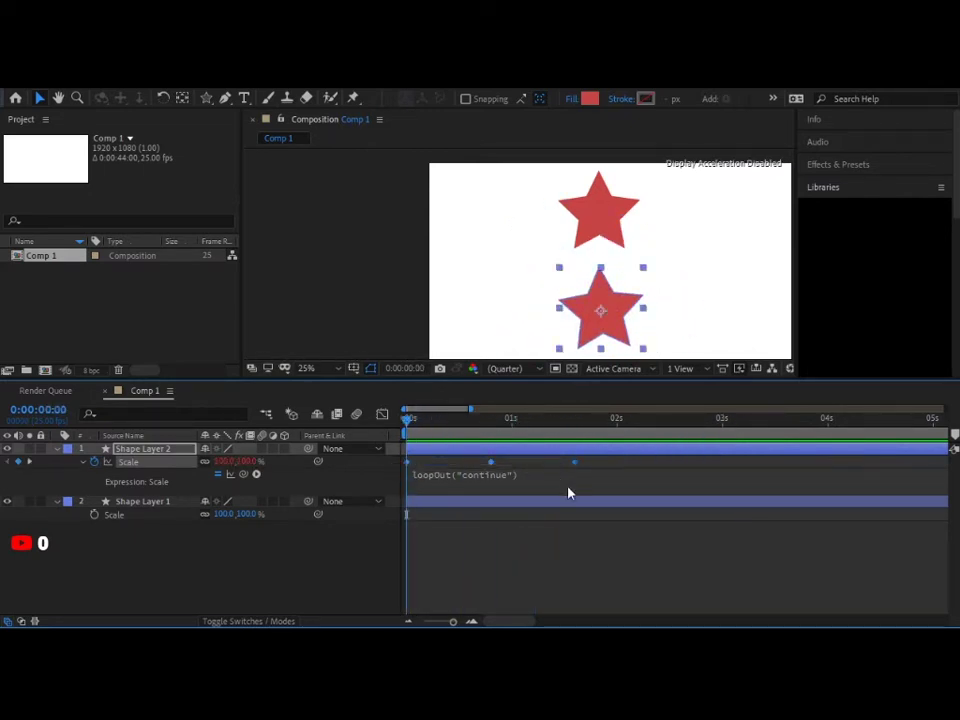
Step: Change Shape Layer 2's Scale expression to loopOut("pingpong")
{"action": "left_click", "coordinate": [503, 483]}
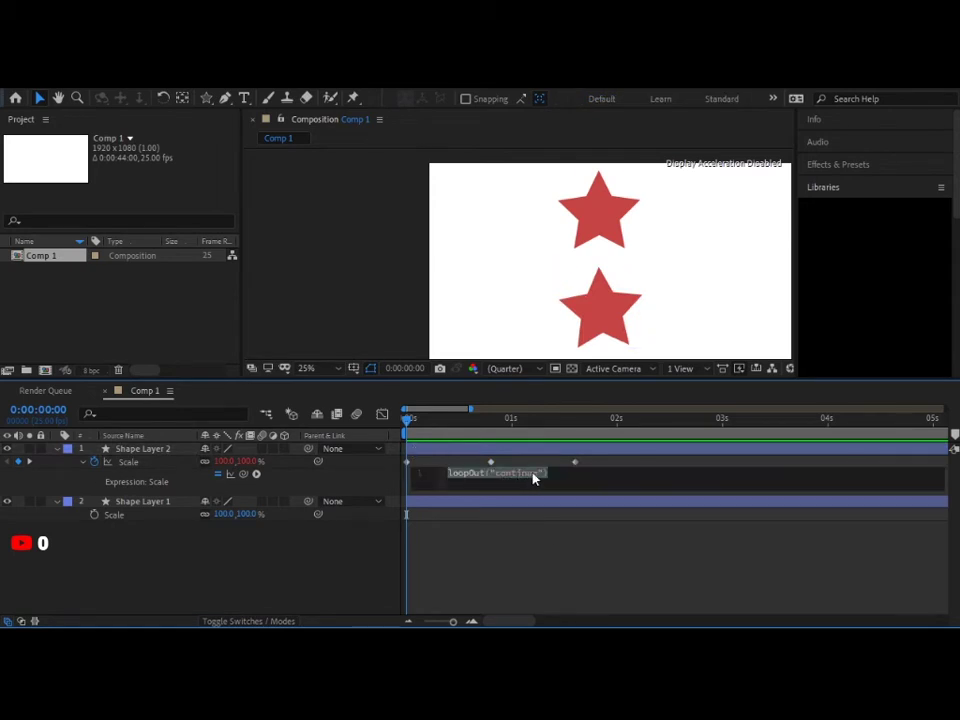
{"action": "left_click", "coordinate": [542, 473]}
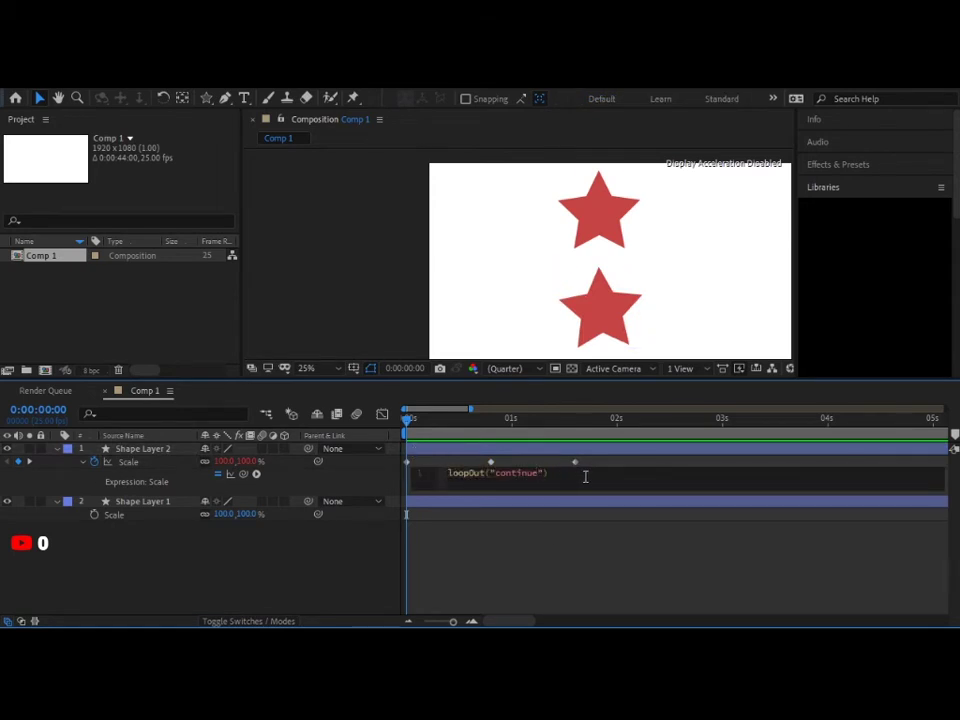
{"action": "key", "text": "BackSpace"}
{"action": "key", "text": "BackSpace"}
{"action": "key", "text": "BackSpace"}
{"action": "key", "text": "BackSpace"}
{"action": "left_click", "coordinate": [583, 544]}
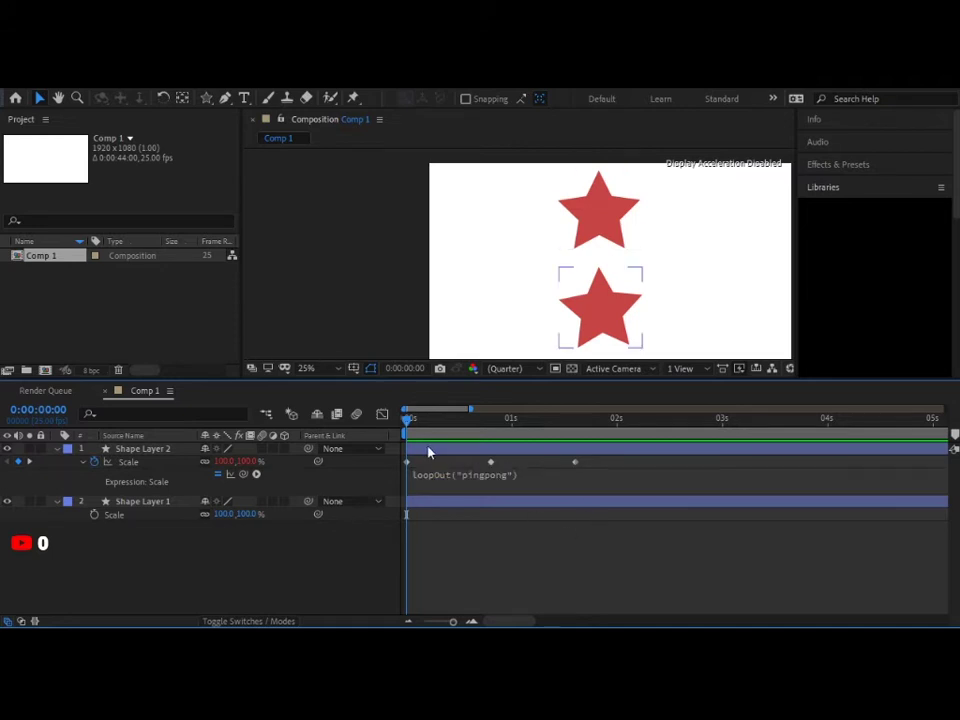
Step: Play back the pingpong scale loop, return to the start and select the last two Scale keyframes
{"action": "key", "text": "space"}
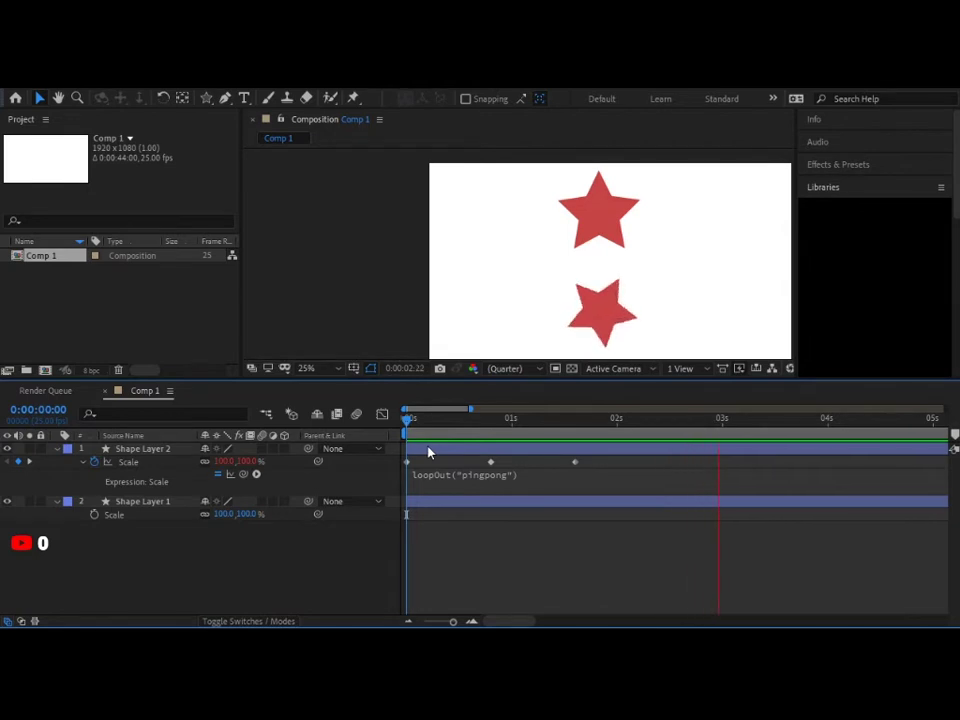
{"action": "key", "text": "space"}
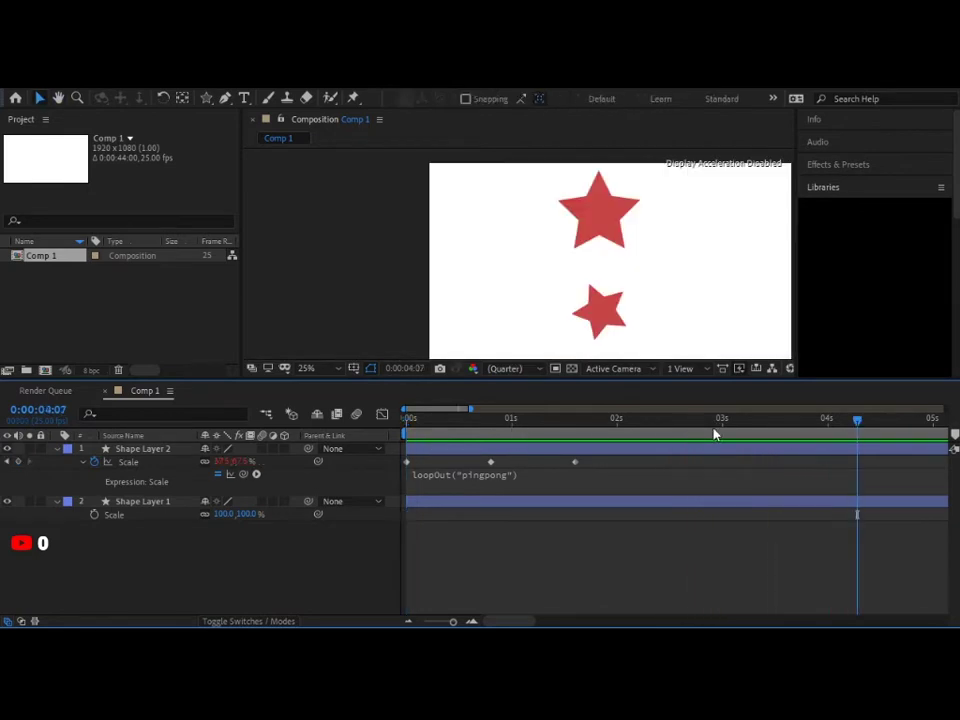
{"action": "left_click", "coordinate": [477, 421]}
{"action": "left_click_drag", "start_coordinate": [432, 427], "coordinate": [406, 425]}
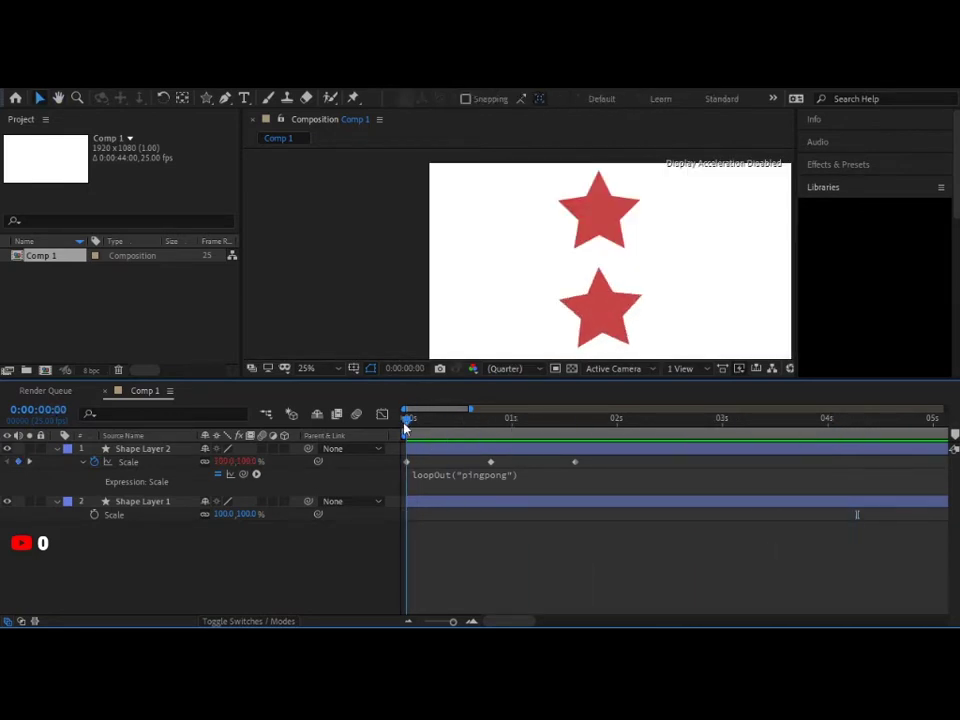
{"action": "left_click", "coordinate": [549, 456]}
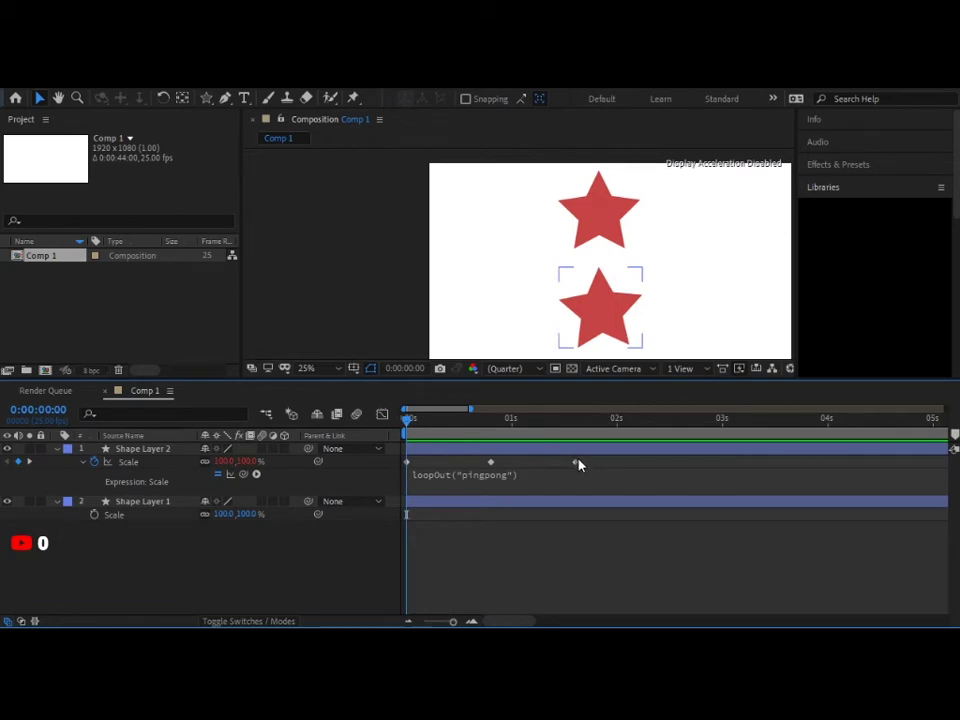
{"action": "left_click_drag", "start_coordinate": [574, 462], "coordinate": [506, 463]}
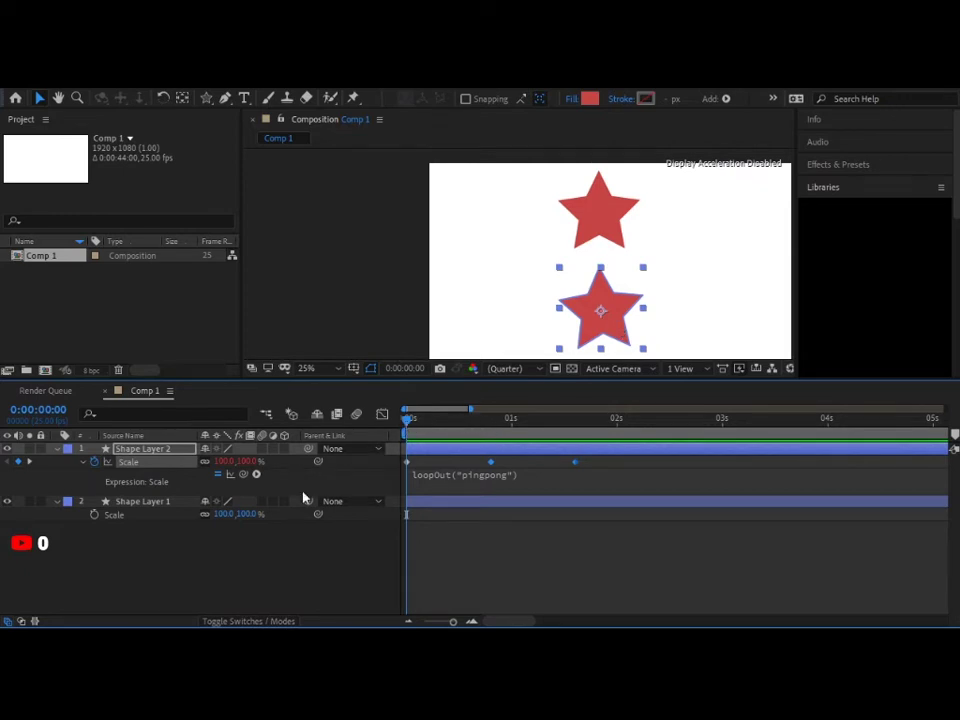
Step: Keyframe Shape Layer 2's Position at 0:00:00:00, and move the star to about 536, 626 at 0:00:00:20
{"action": "key", "text": "p"}
{"action": "left_click", "coordinate": [94, 461]}
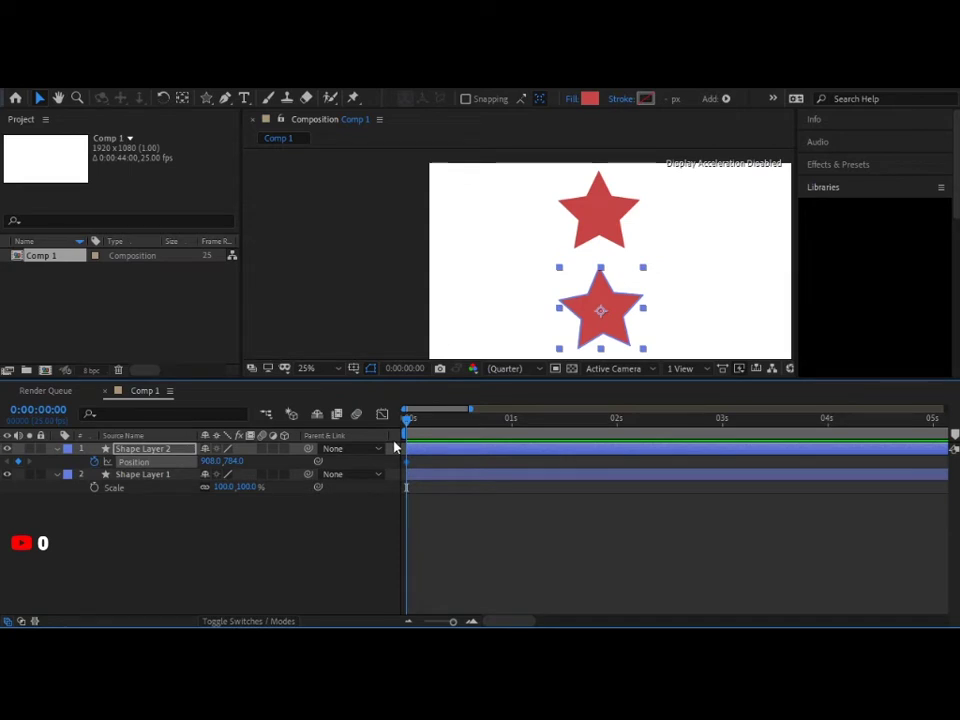
{"action": "key", "text": "shift+Page_Down"}
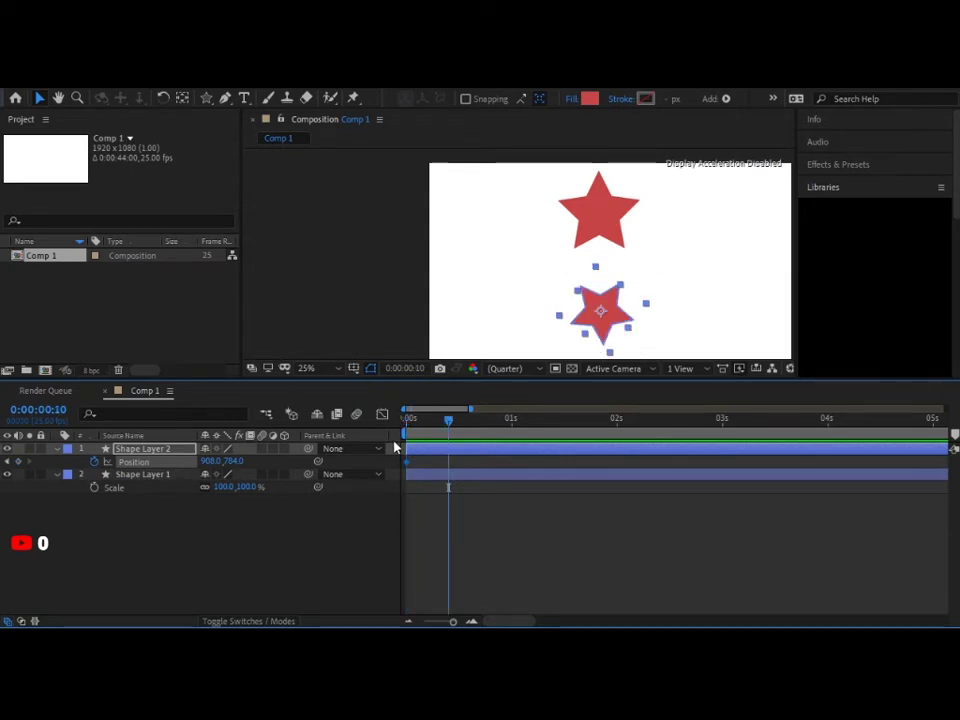
{"action": "key", "text": "shift+Page_Down"}
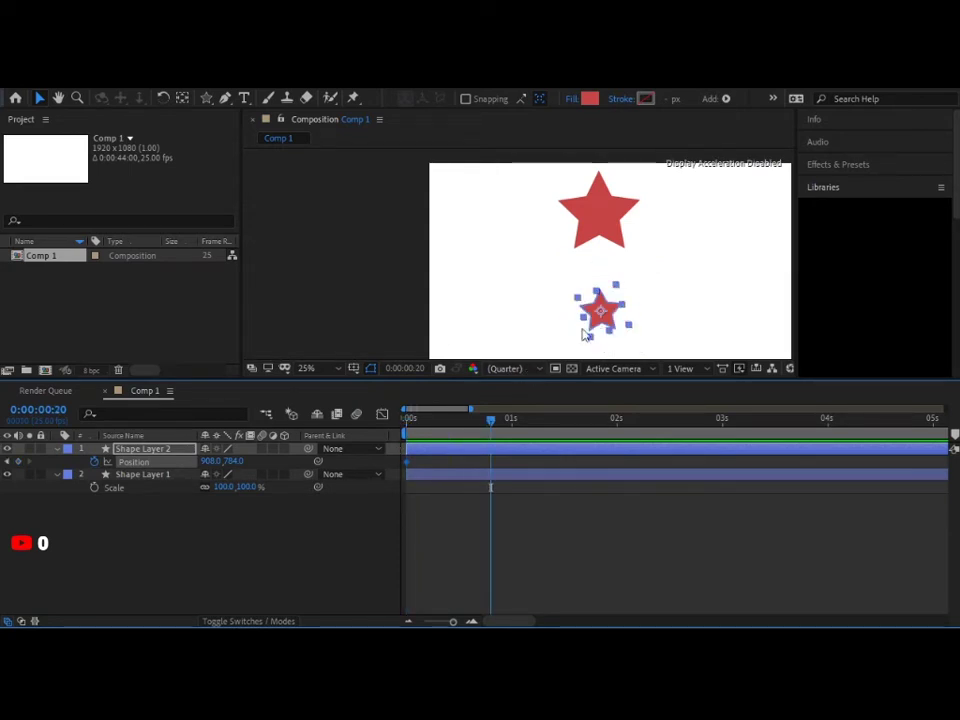
{"action": "left_click_drag", "start_coordinate": [588, 325], "coordinate": [519, 298]}
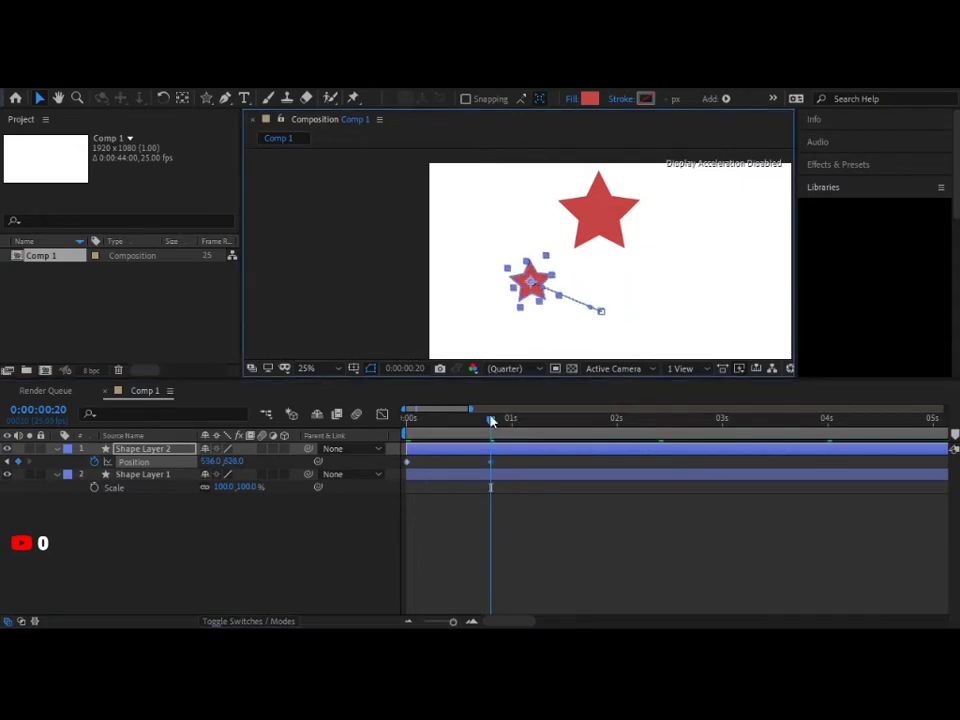
Step: Move Shape Layer 2's star to about 1372, 616 at 0:00:01:15 and to about 916, 786 at 0:00:02:10
{"action": "key", "text": "shift+Page_Down"}
{"action": "key", "text": "shift+Page_Down"}
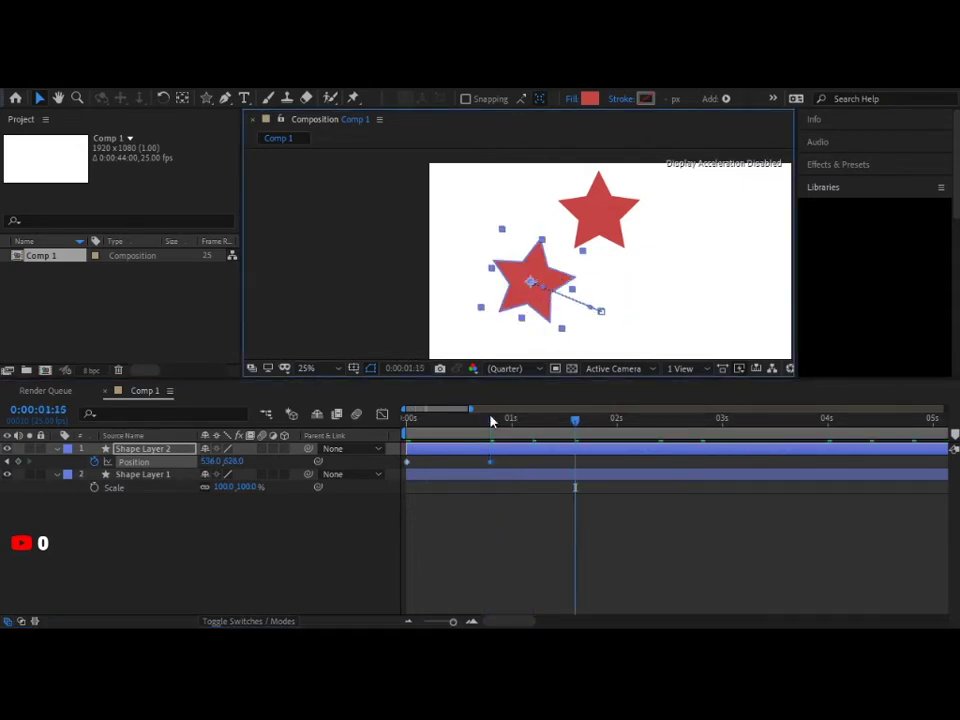
{"action": "left_click_drag", "start_coordinate": [540, 313], "coordinate": [697, 310]}
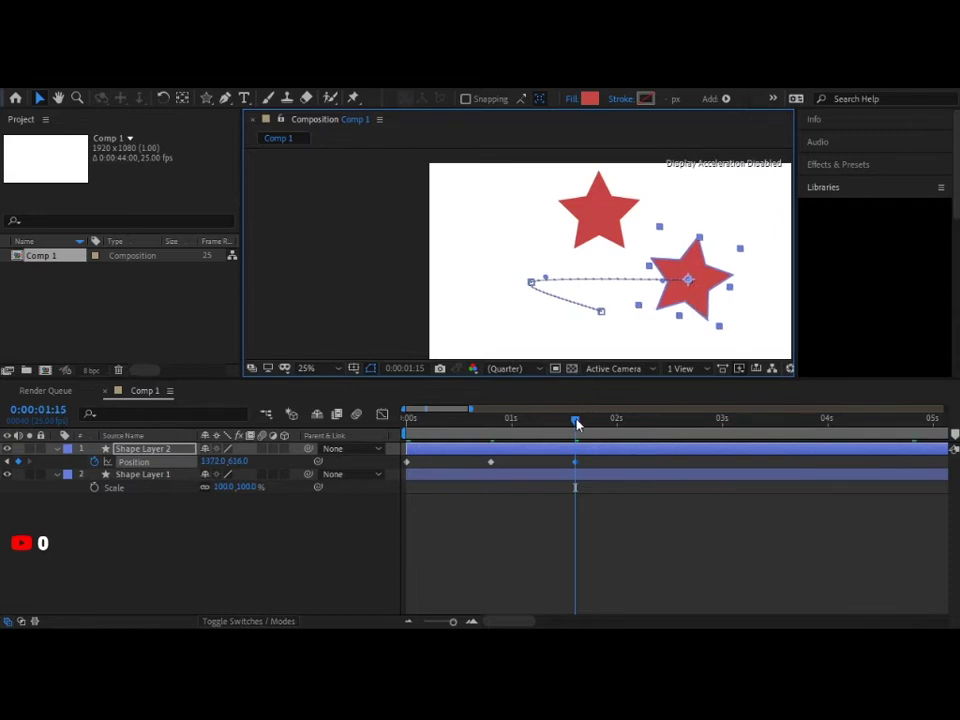
{"action": "key", "text": "shift+Page_Down"}
{"action": "key", "text": "shift+Page_Down"}
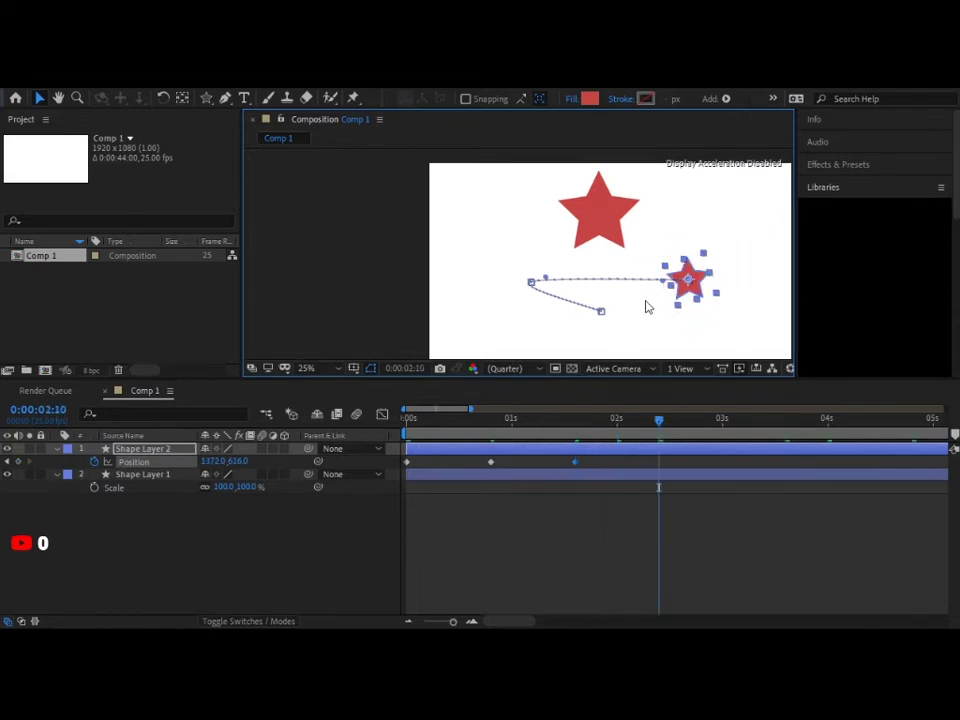
{"action": "left_click_drag", "start_coordinate": [690, 290], "coordinate": [601, 316]}
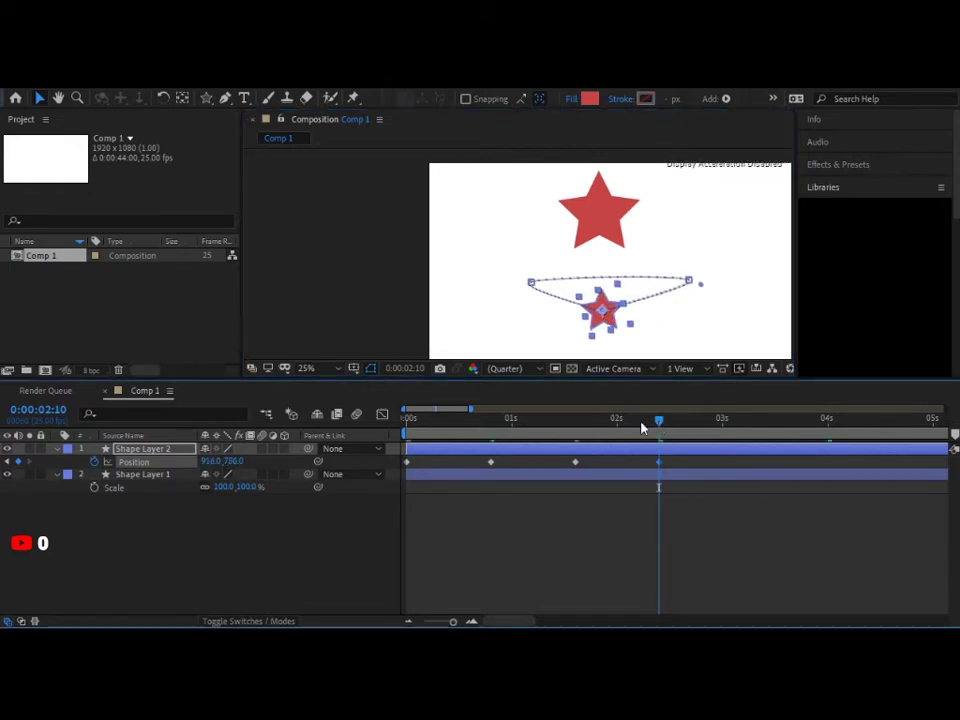
Step: Play back the composition from the start to check the new position animation
{"action": "left_click_drag", "start_coordinate": [655, 420], "coordinate": [405, 456]}
{"action": "key", "text": "space"}
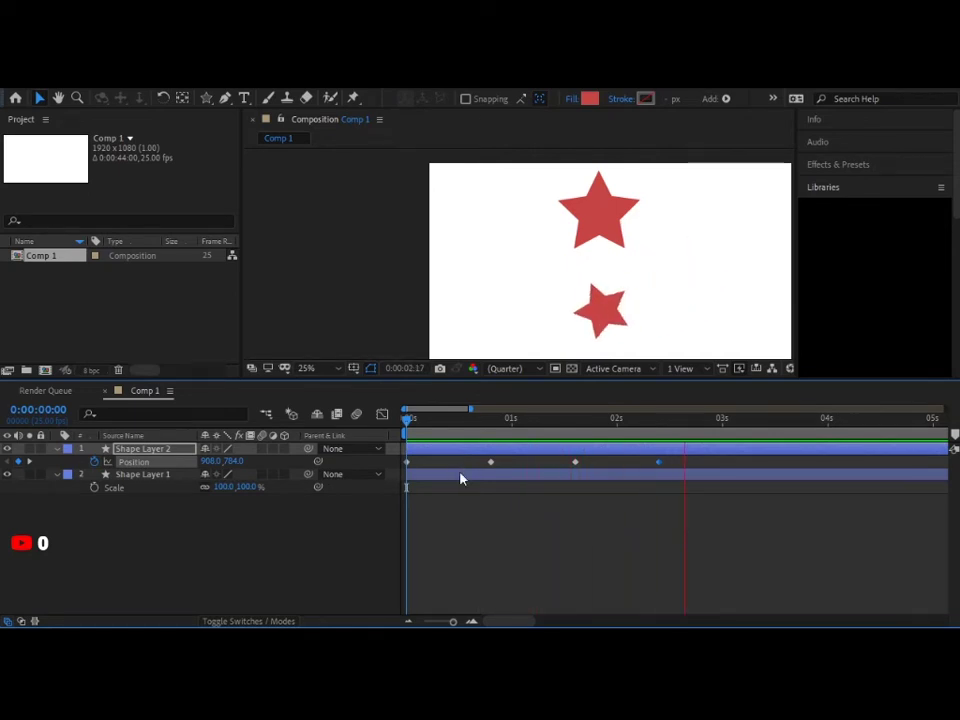
Step: Stop playback at the start and try the expression loopout("pingpong") on Shape Layer 2's Position
{"action": "key", "text": "space"}
{"action": "left_click_drag", "start_coordinate": [678, 424], "coordinate": [377, 441]}
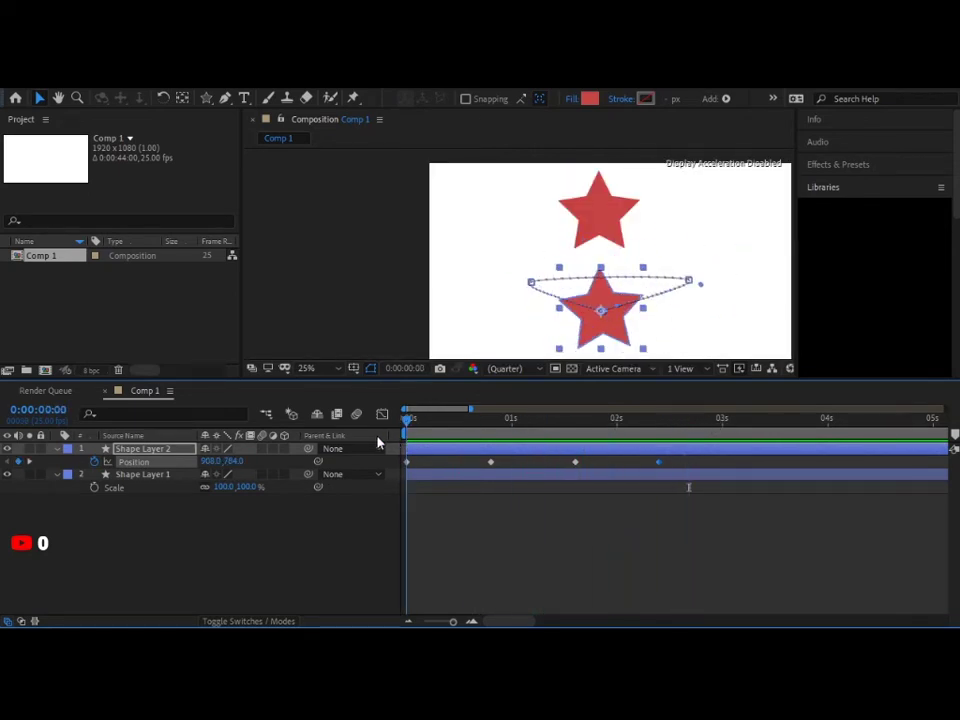
{"action": "left_click", "coordinate": [94, 462], "text": "alt"}
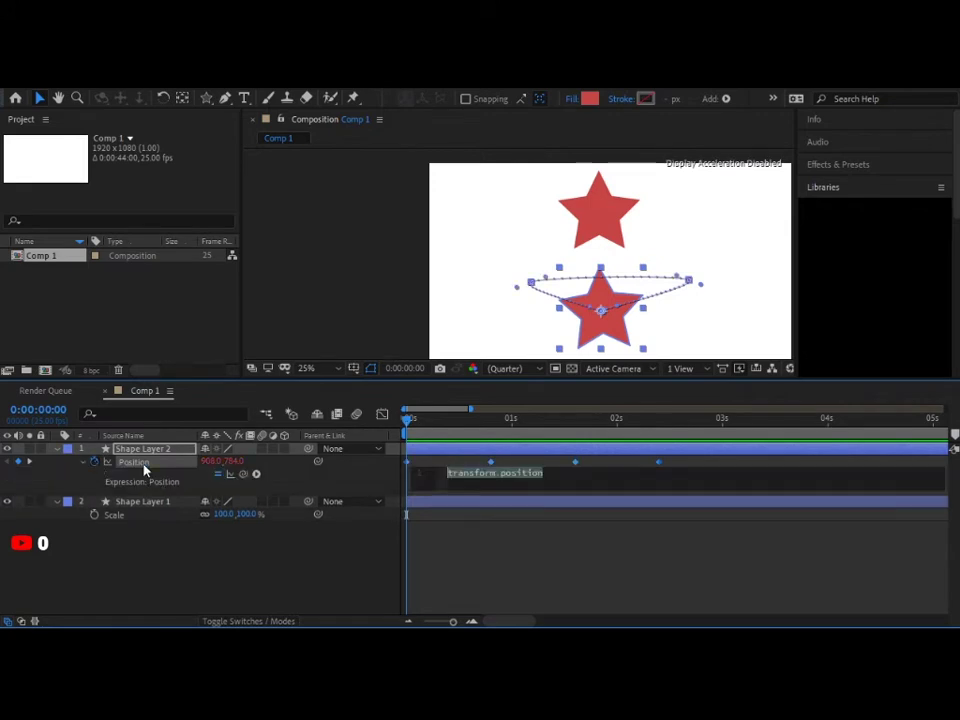
{"action": "key", "text": "BackSpace"}
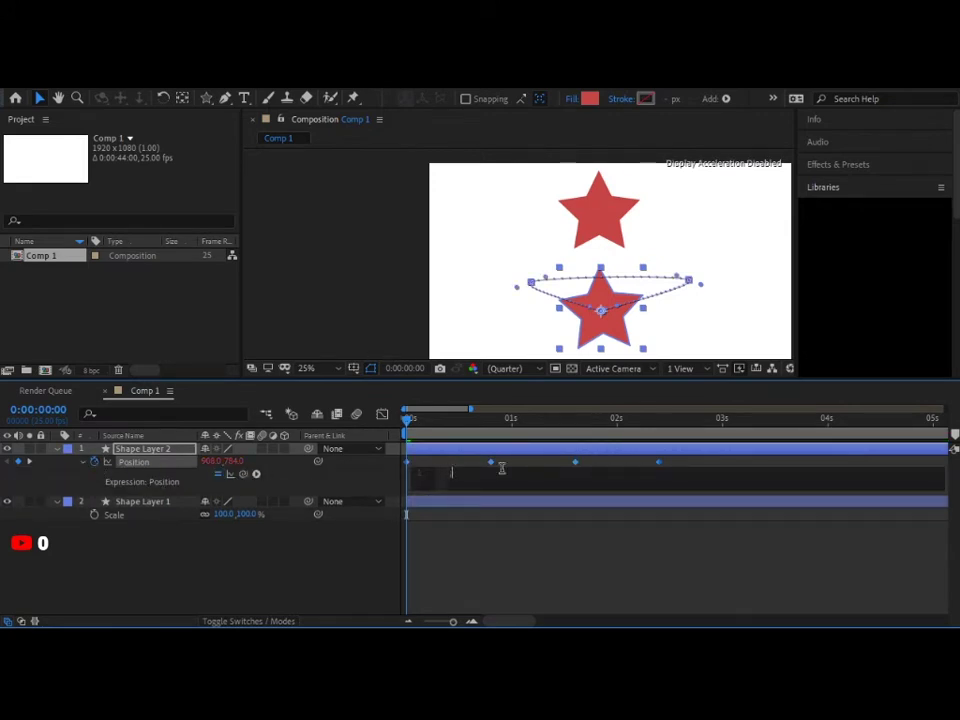
{"action": "type", "text": "loopOut()"}
{"action": "key", "text": "BackSpace"}
{"action": "type", "text": "pingpong"}
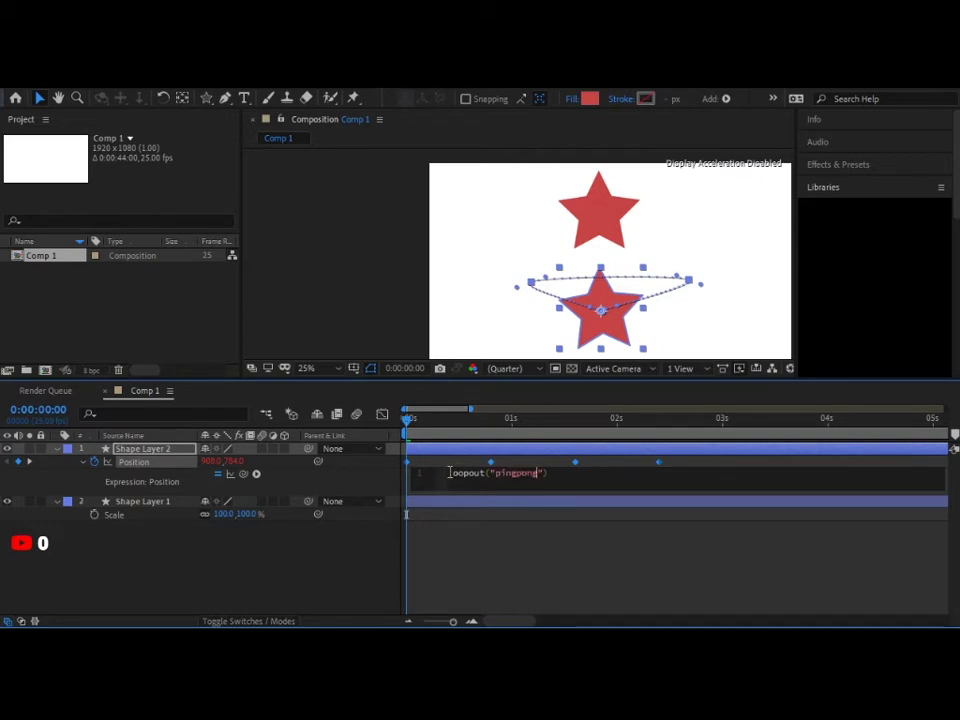
{"action": "left_click", "coordinate": [454, 471]}
{"action": "left_click", "coordinate": [631, 525]}
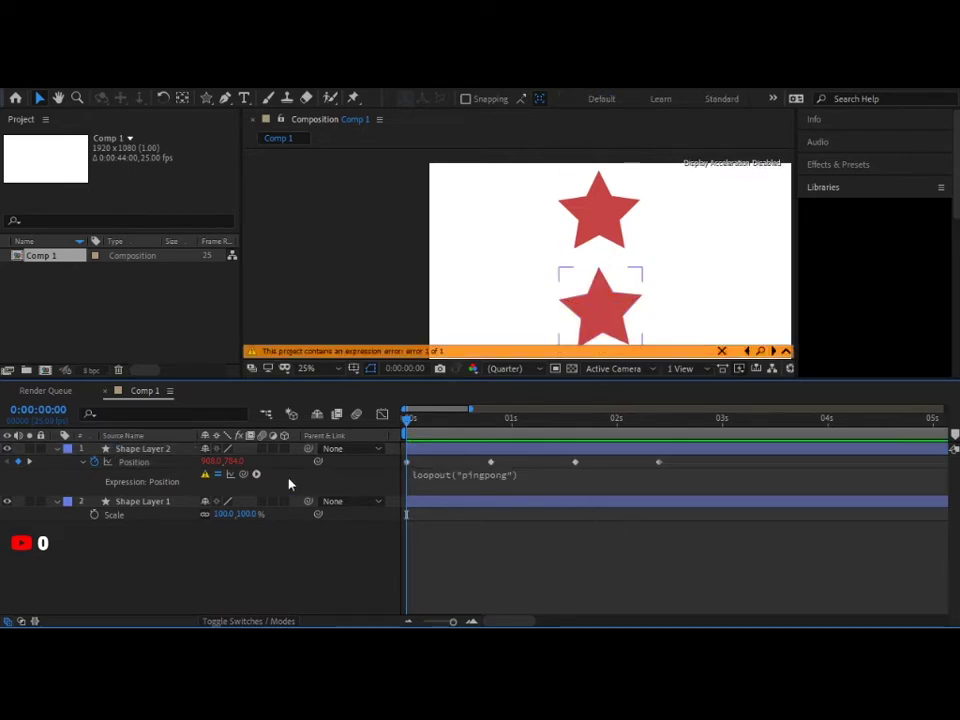
Step: Replace Shape Layer 2's Position expression with loopOut("pingpong"), using a capital O
{"action": "left_click", "coordinate": [499, 480]}
{"action": "key", "text": "BackSpace"}
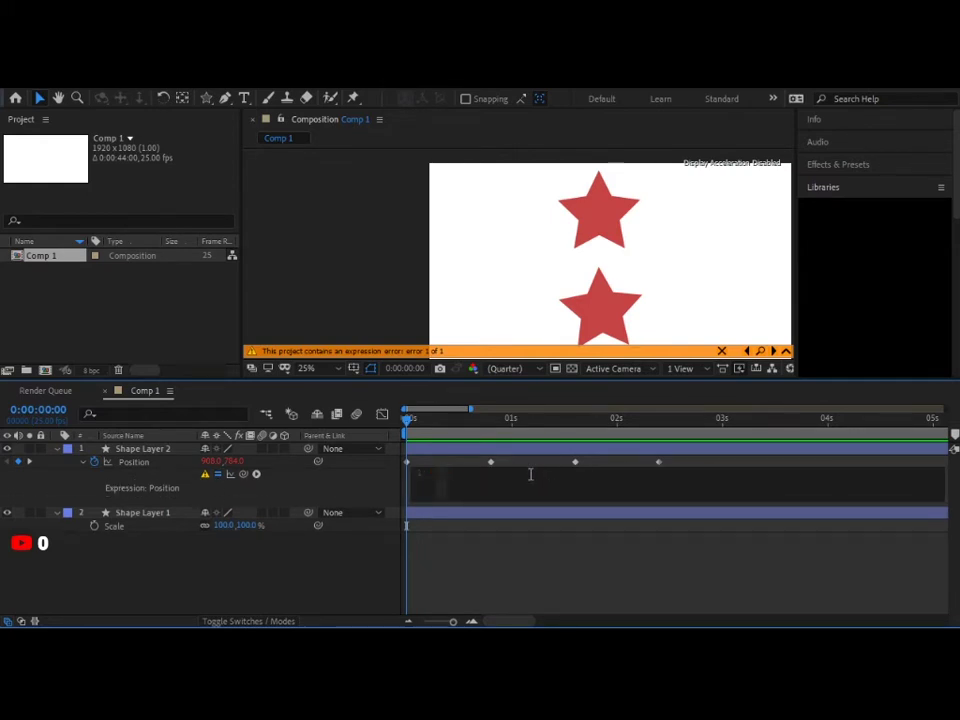
{"action": "type", "text": "loopout"}
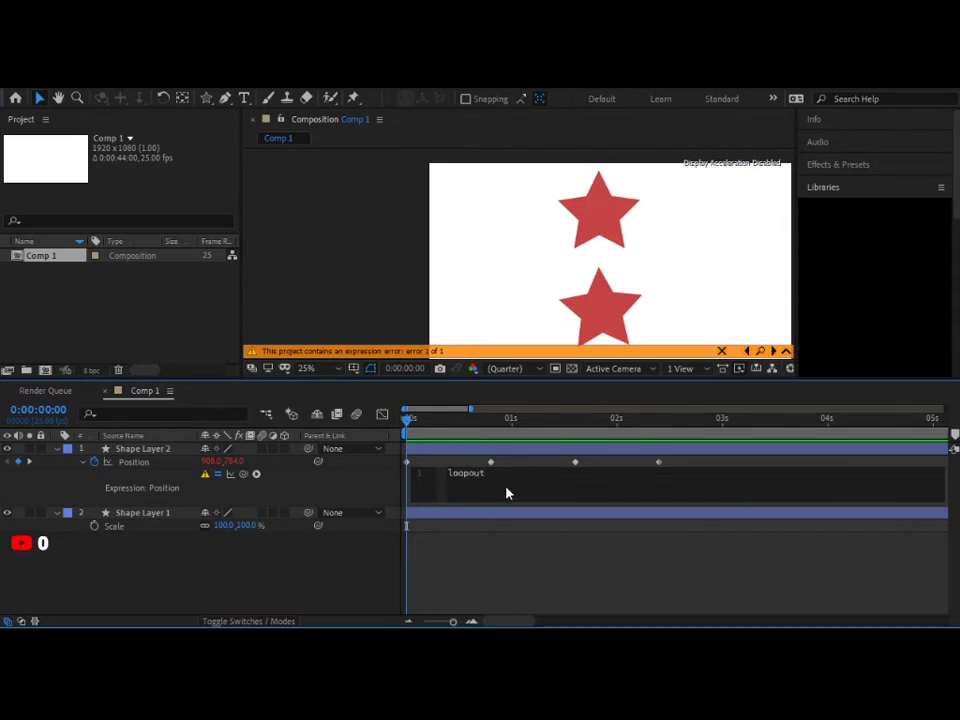
{"action": "left_click", "coordinate": [507, 493]}
{"action": "type", "text": "\"pingpong"}
{"action": "left_click", "coordinate": [531, 516]}
{"action": "left_click", "coordinate": [446, 459]}
Step: Play back the pingpong position loop over a longer stretch of the composition and return to 0:00:00:00
{"action": "key", "text": "space"}
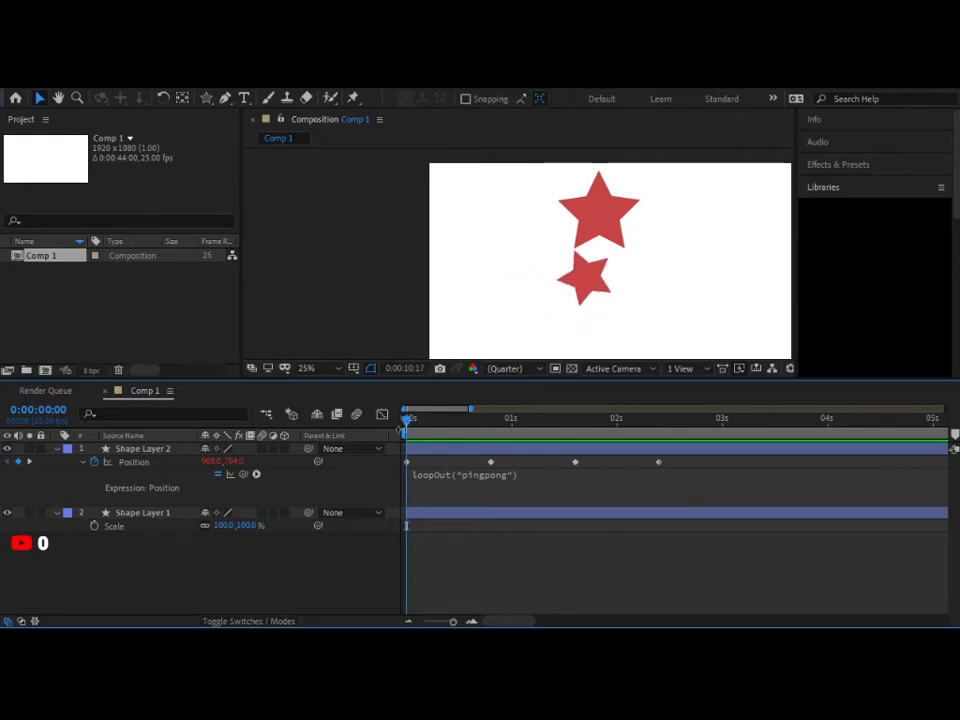
{"action": "left_click_drag", "start_coordinate": [408, 424], "coordinate": [392, 452]}
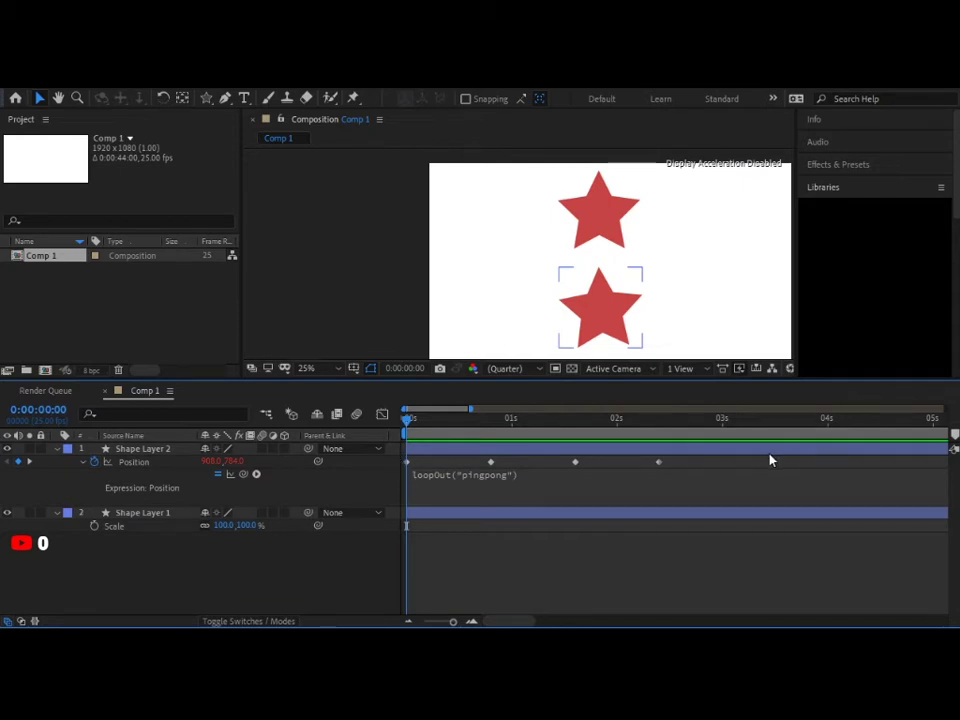
{"action": "key", "text": "space"}
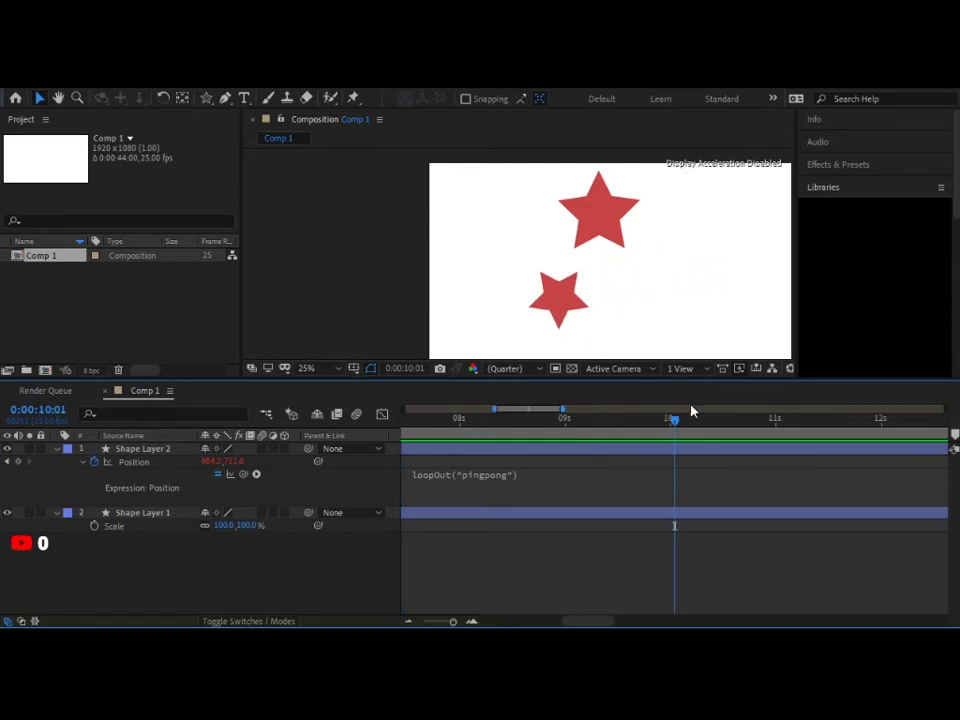
{"action": "scroll", "coordinate": [466, 473], "scroll_direction": "down", "scroll_amount": 3}
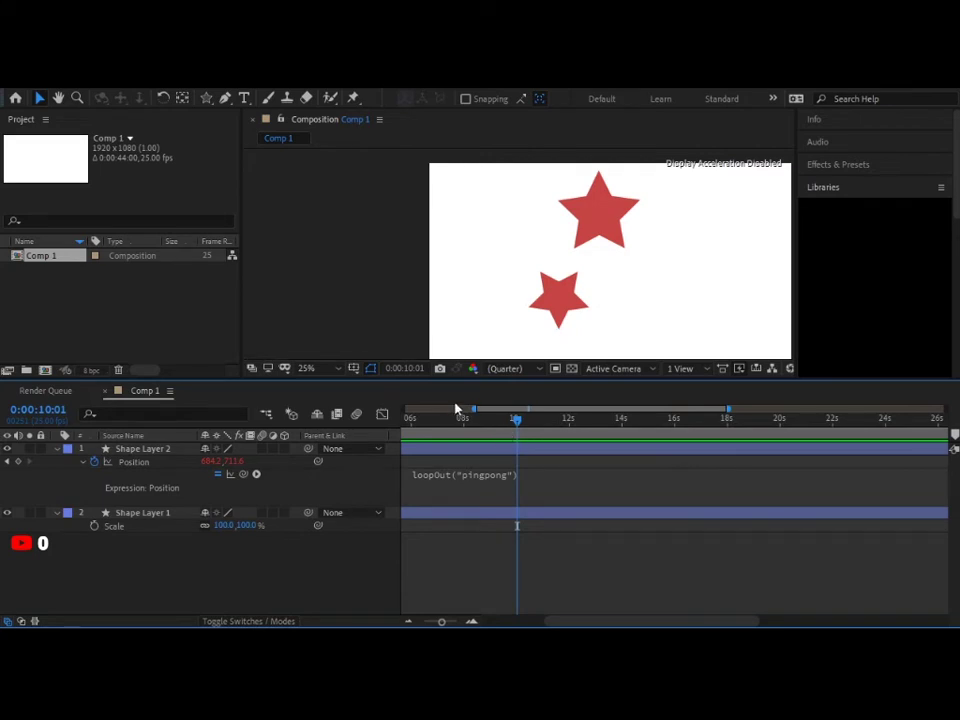
{"action": "left_click_drag", "start_coordinate": [472, 410], "coordinate": [405, 410]}
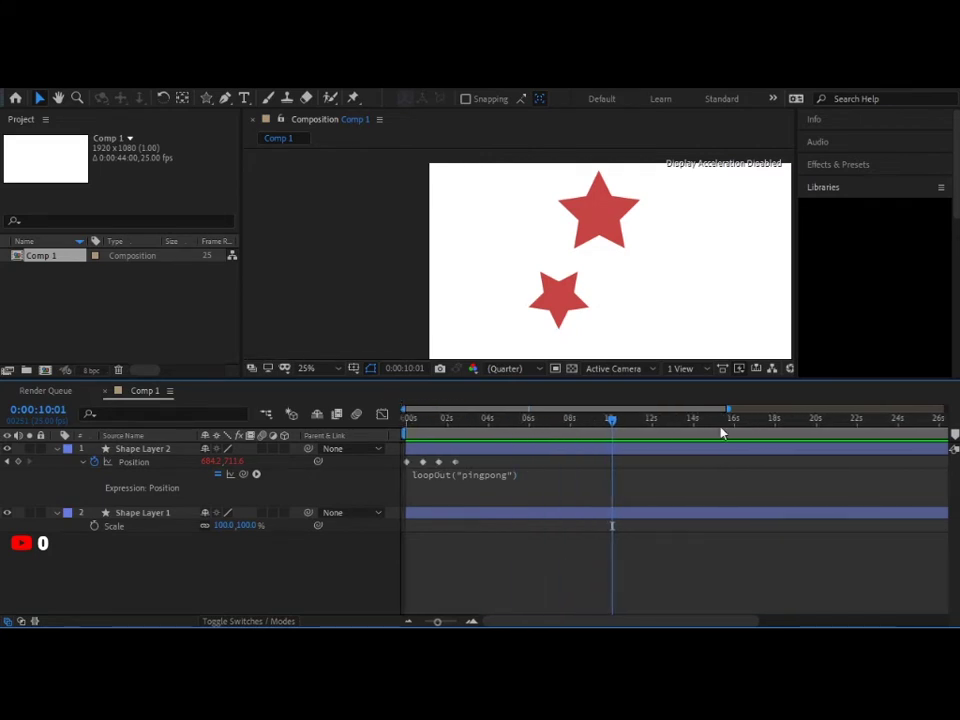
{"action": "left_click_drag", "start_coordinate": [728, 408], "coordinate": [881, 408]}
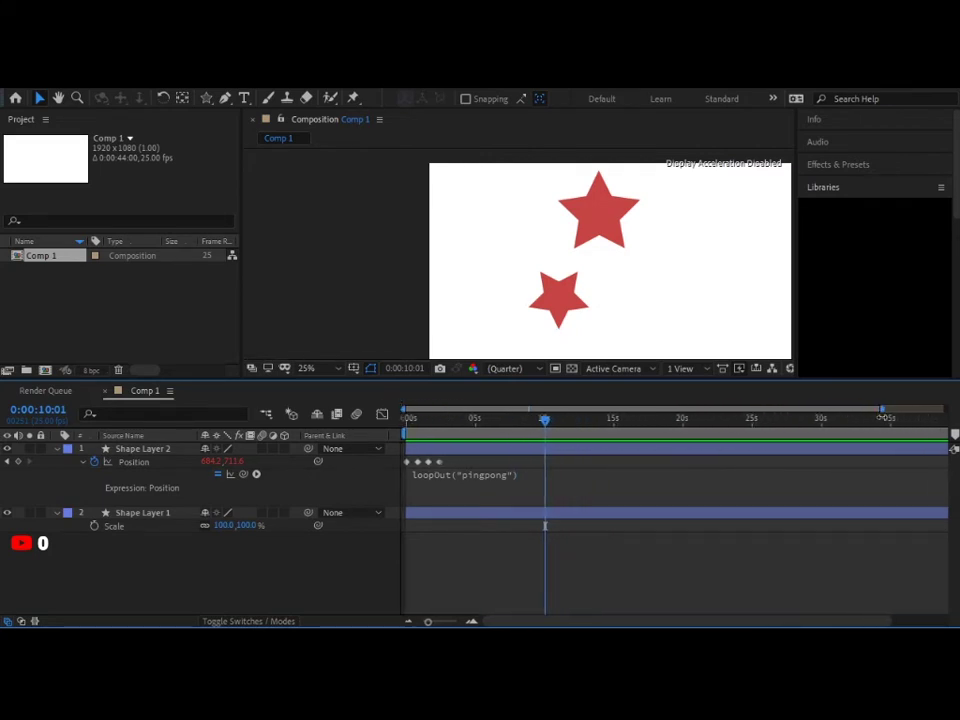
{"action": "left_click_drag", "start_coordinate": [547, 424], "coordinate": [388, 440]}
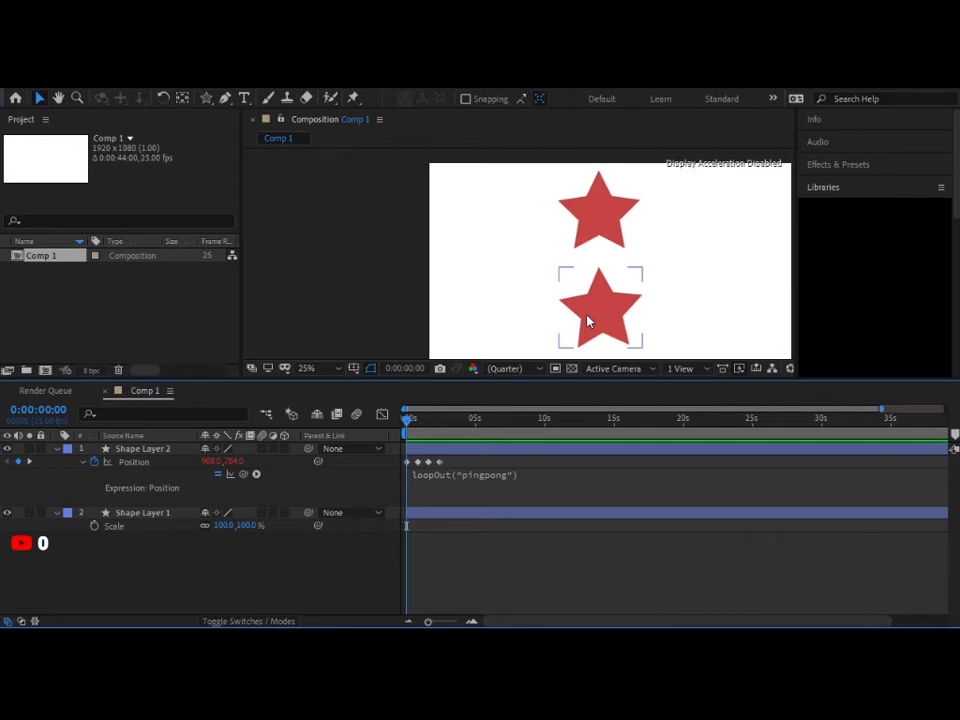
Step: Remove the loopOut expression and all keyframes from Shape Layer 2's Position
{"action": "left_click", "coordinate": [480, 480]}
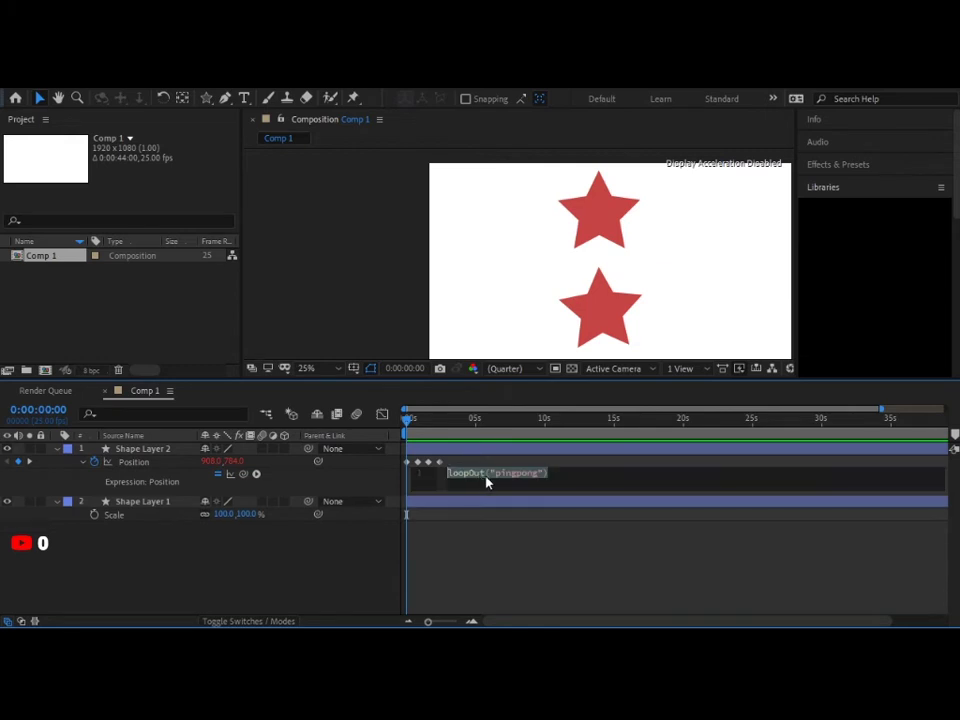
{"action": "key", "text": "BackSpace"}
{"action": "left_click", "coordinate": [463, 463]}
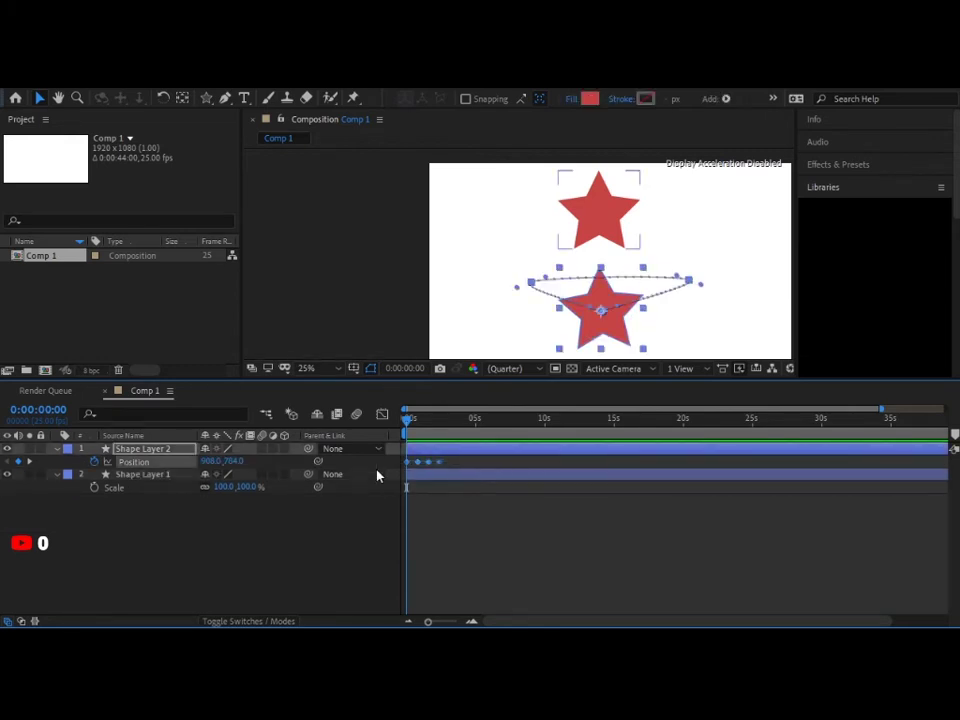
{"action": "left_click", "coordinate": [94, 461]}
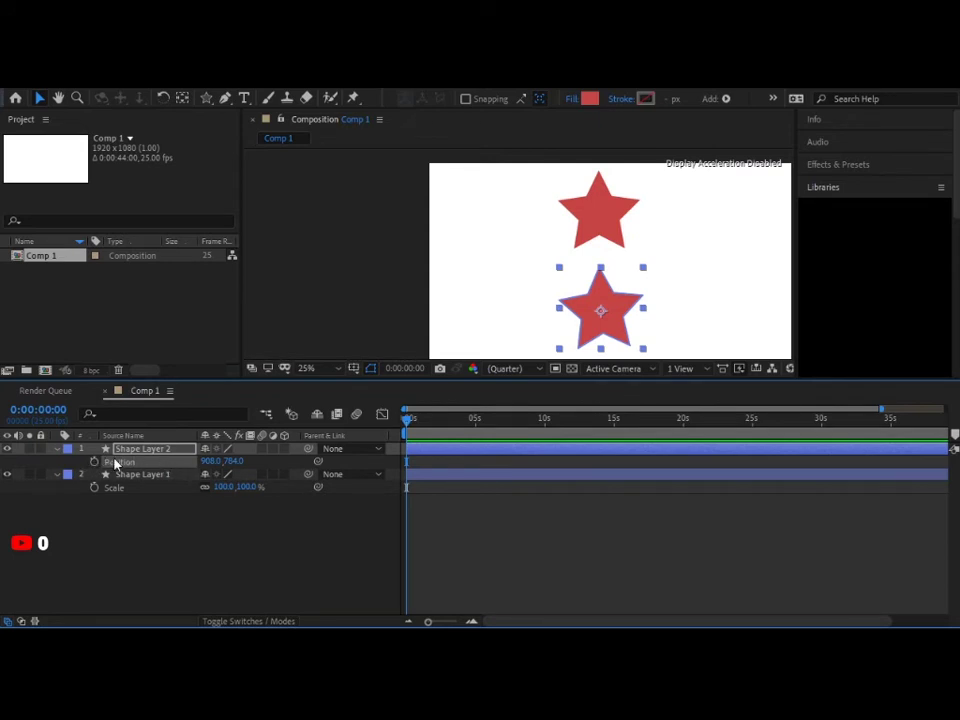
Step: Remove the expression and all keyframes from Shape Layer 2's Rotation
{"action": "key", "text": "r"}
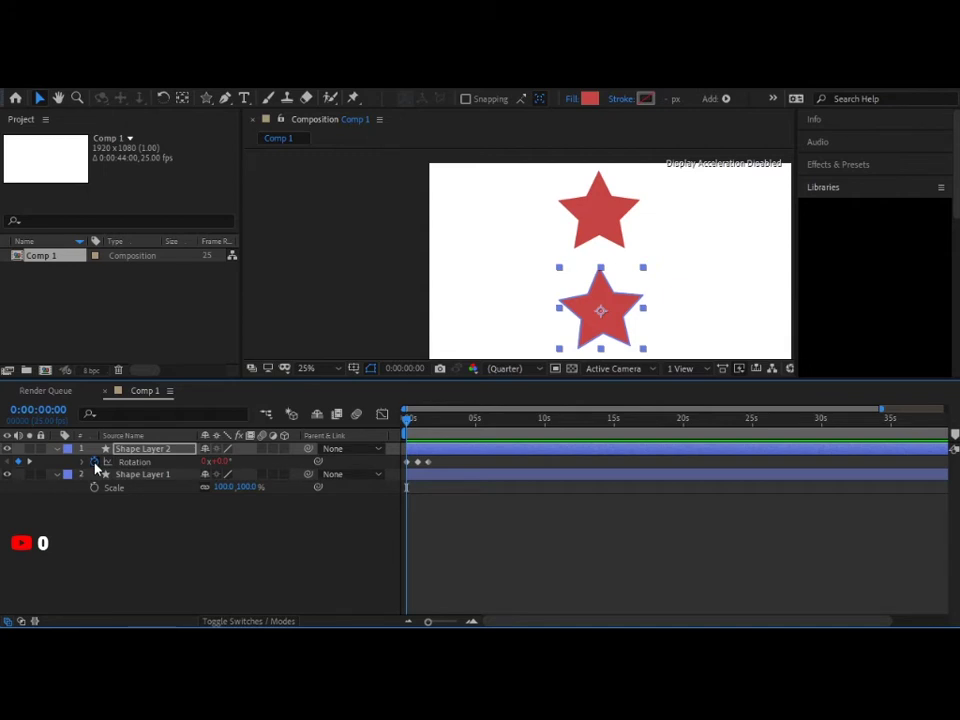
{"action": "left_click", "coordinate": [96, 464]}
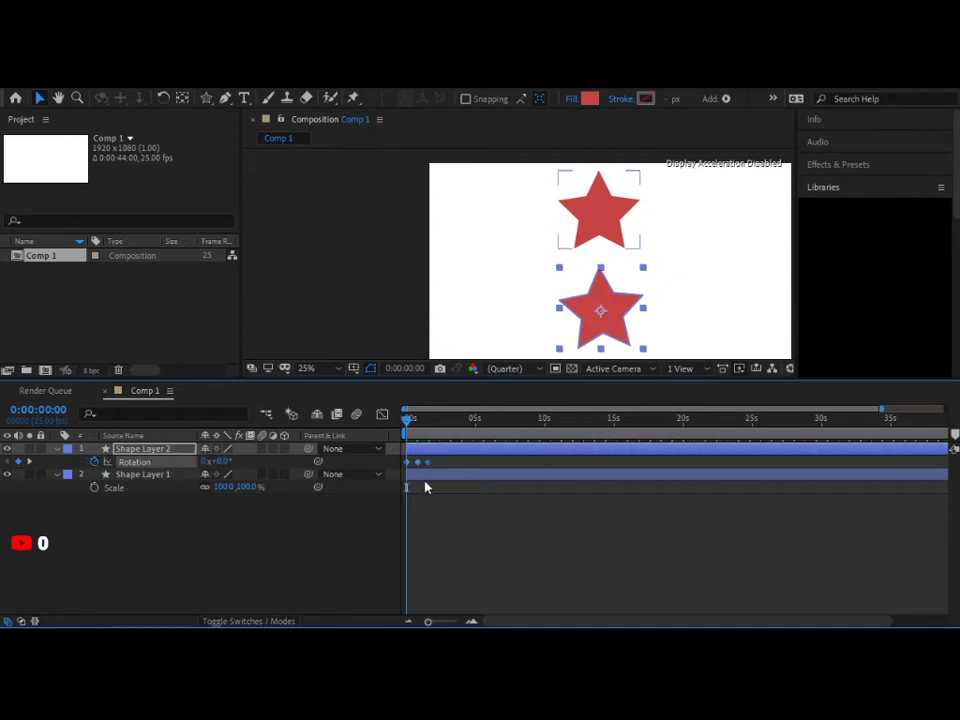
{"action": "key", "text": "Delete"}
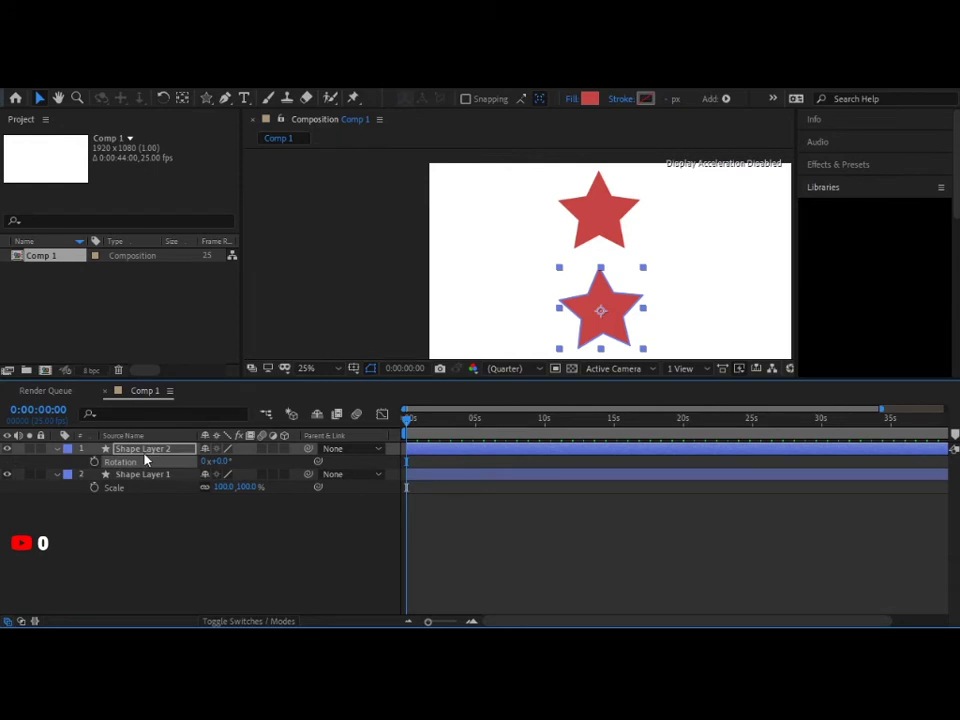
Step: Add the expression time*40 to Shape Layer 2's Rotation
{"action": "left_click", "coordinate": [94, 462], "text": "alt"}
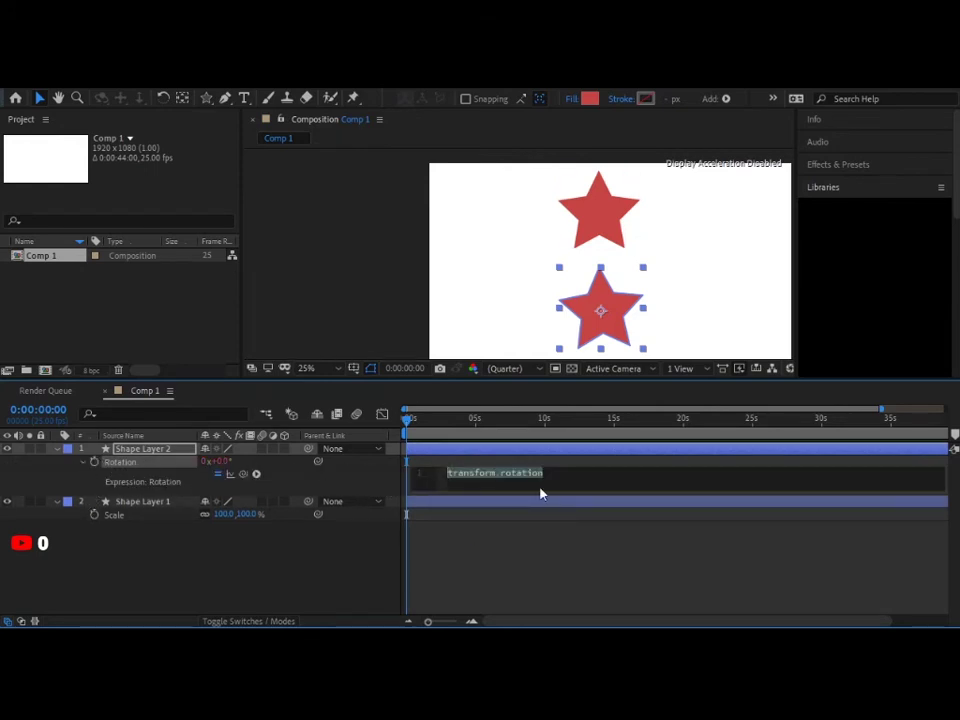
{"action": "type", "text": "time*40"}
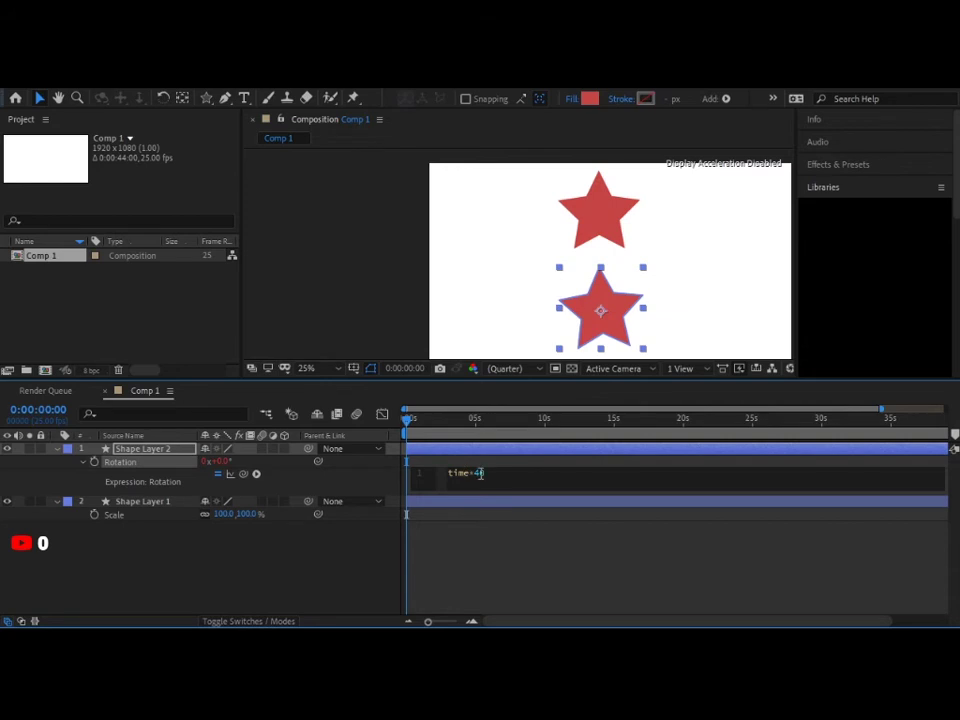
{"action": "left_click", "coordinate": [503, 526]}
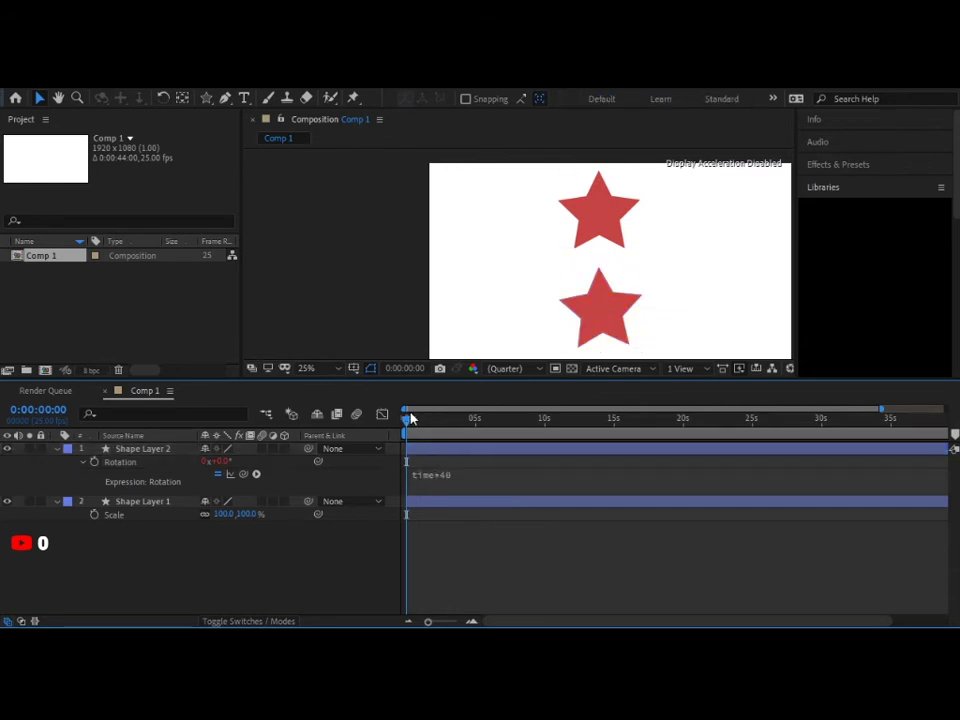
Step: Play back the time-driven rotation and remove the expression and keyframes from Shape Layer 2's Scale
{"action": "key", "text": "space"}
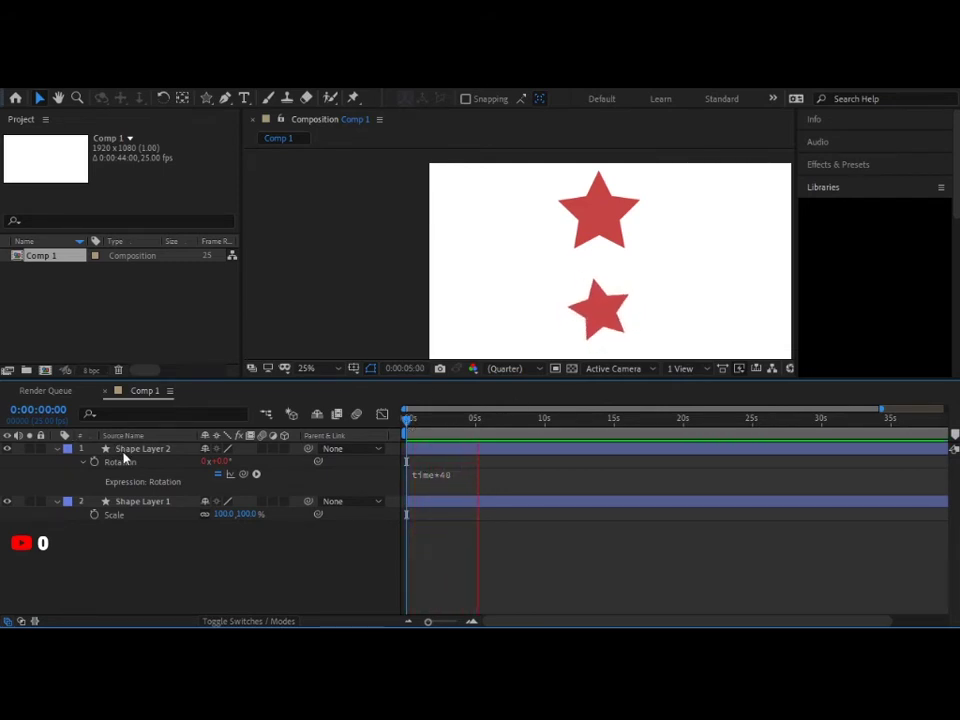
{"action": "key", "text": "s"}
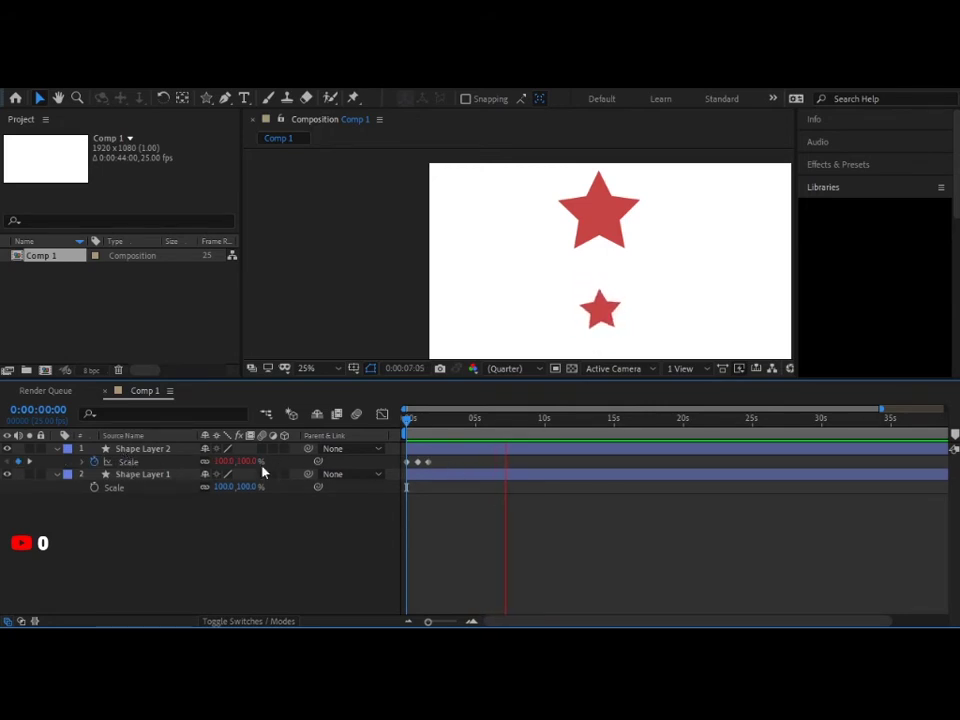
{"action": "left_click", "coordinate": [95, 461]}
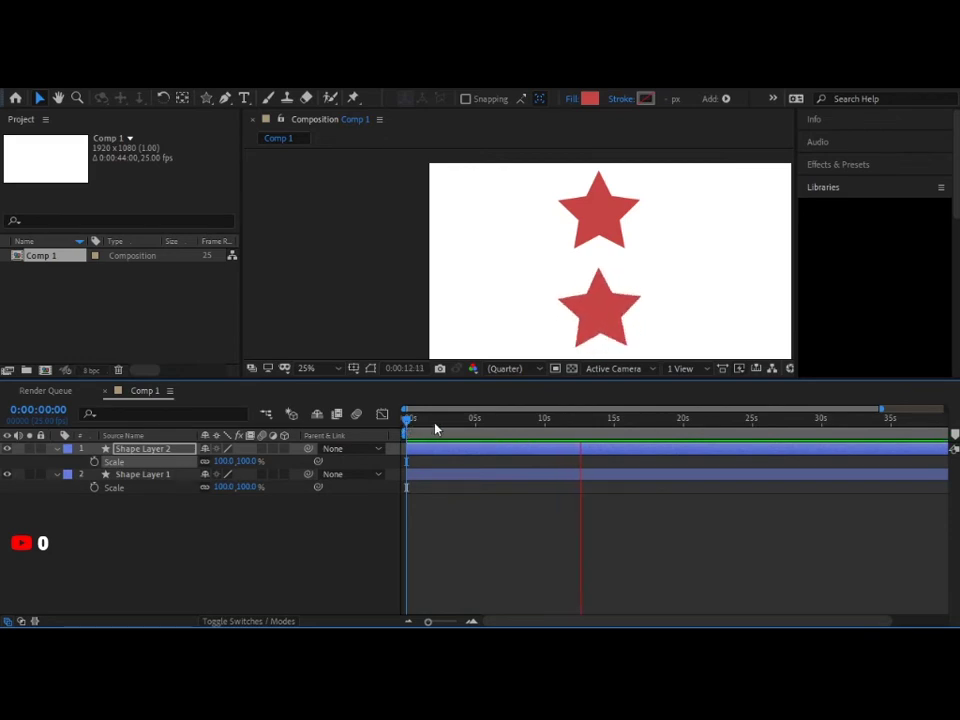
Step: Reveal Shape Layer 2's modified properties and change its Rotation expression to time*50
{"action": "key", "text": "r"}
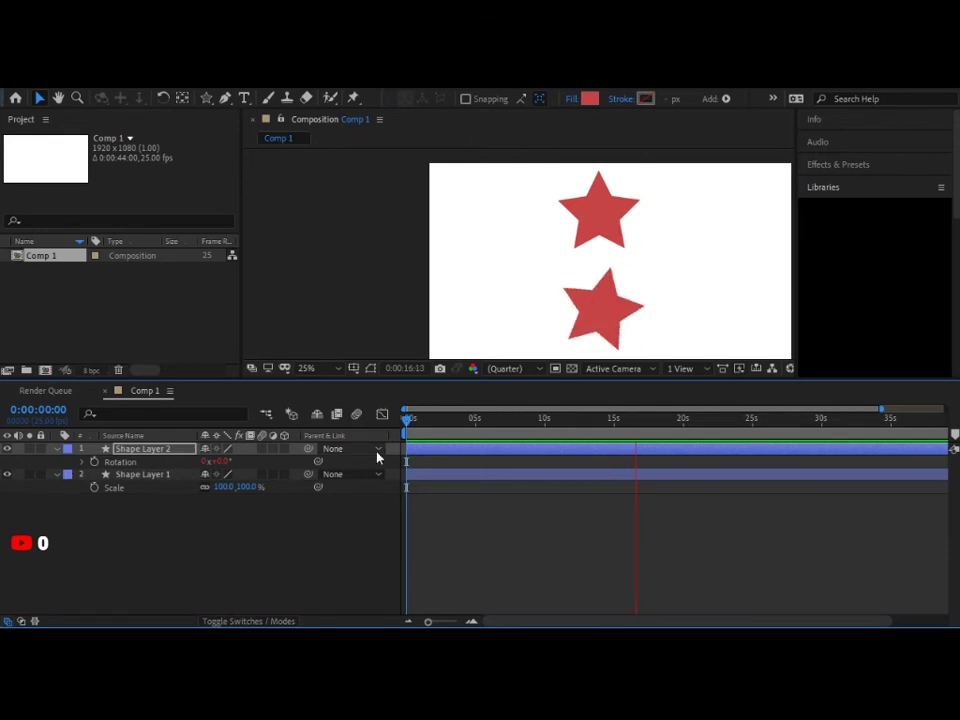
{"action": "key", "text": "u"}
{"action": "key", "text": "u"}
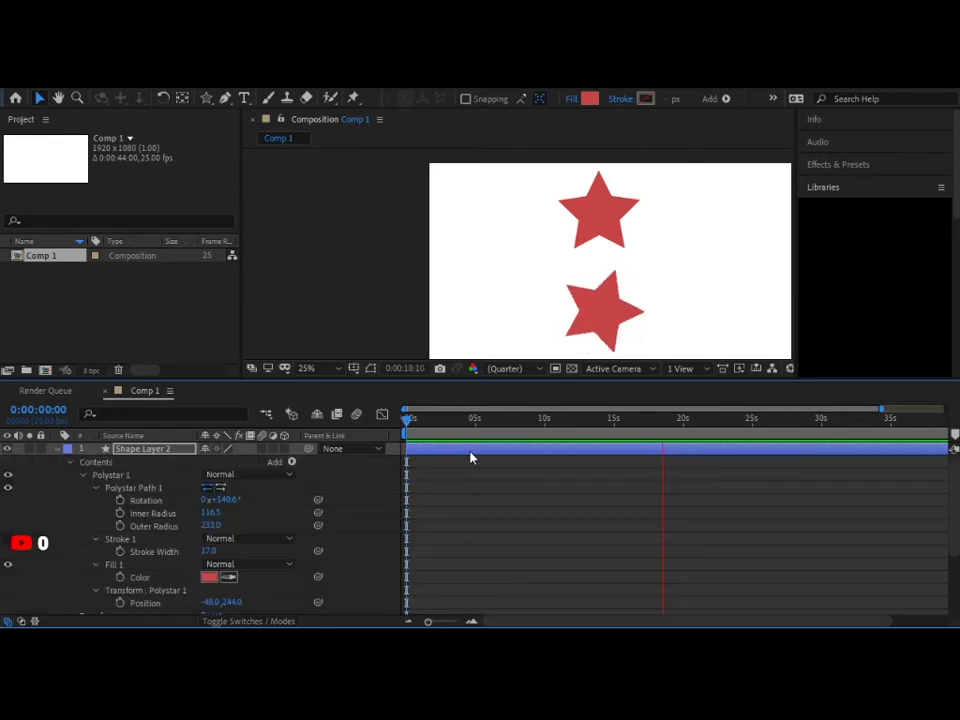
{"action": "scroll", "coordinate": [489, 504], "scroll_direction": "down", "scroll_amount": 3}
{"action": "scroll", "coordinate": [489, 504], "scroll_direction": "up", "scroll_amount": 5}
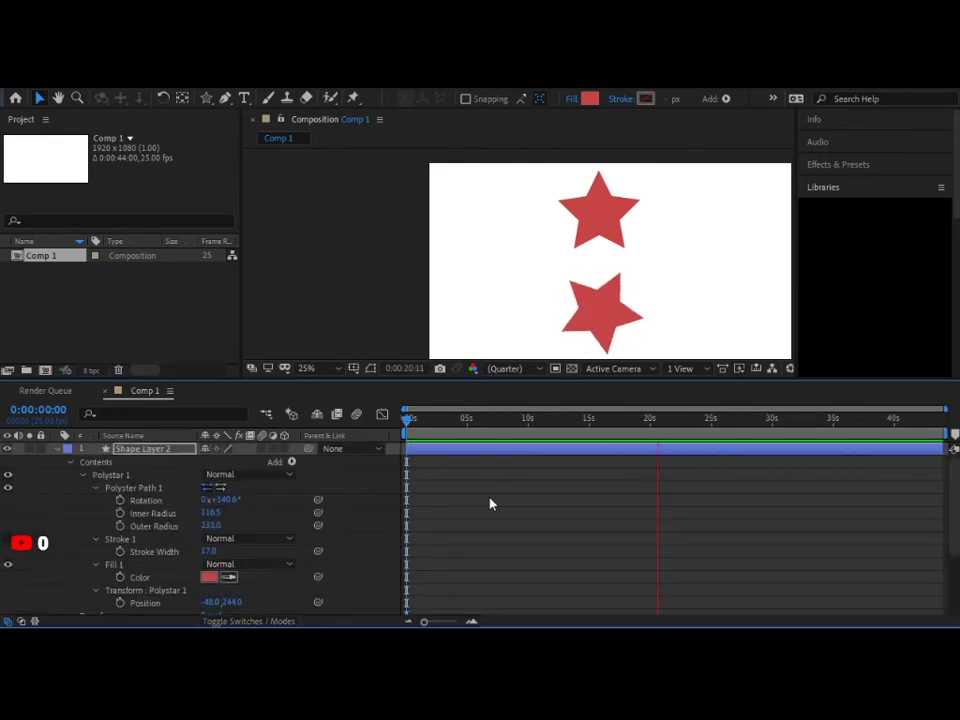
{"action": "scroll", "coordinate": [478, 554], "scroll_direction": "down", "scroll_amount": 5}
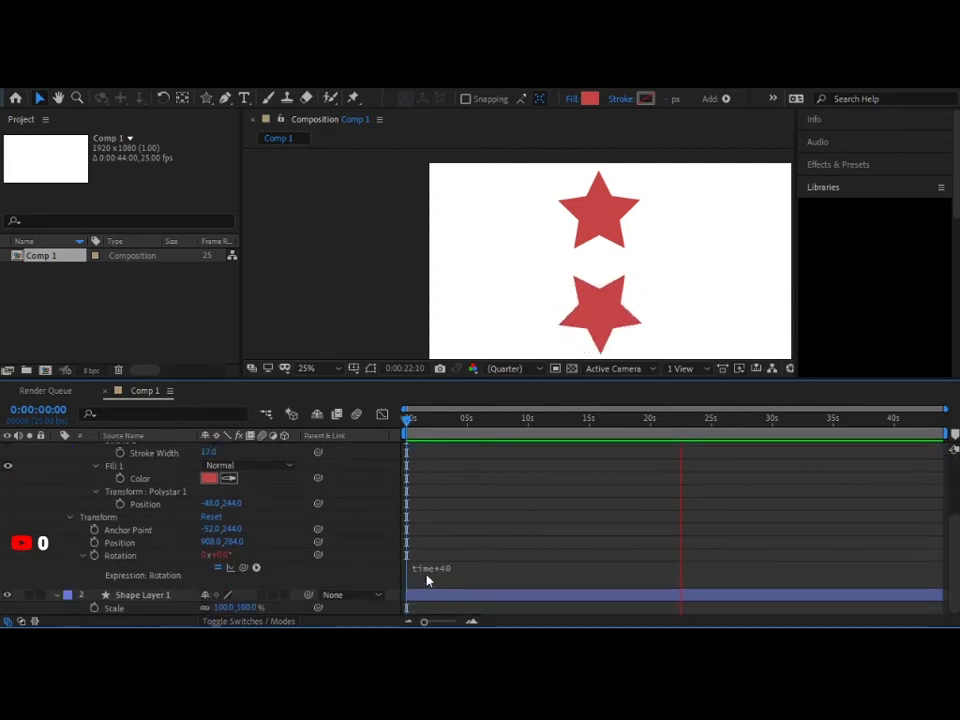
{"action": "left_click", "coordinate": [438, 576]}
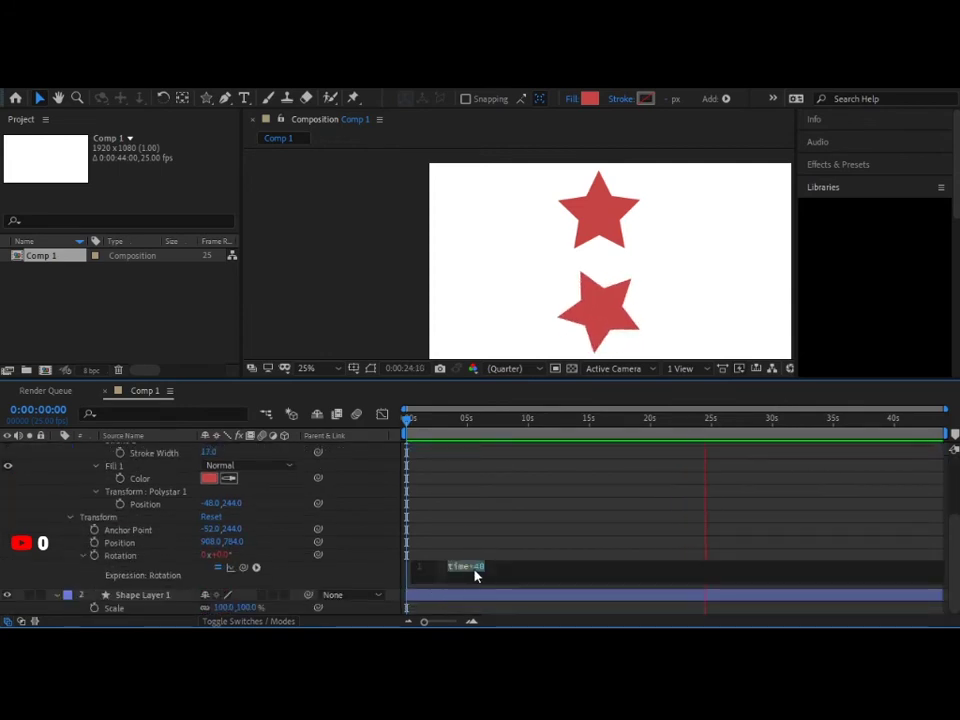
{"action": "left_click", "coordinate": [481, 567]}
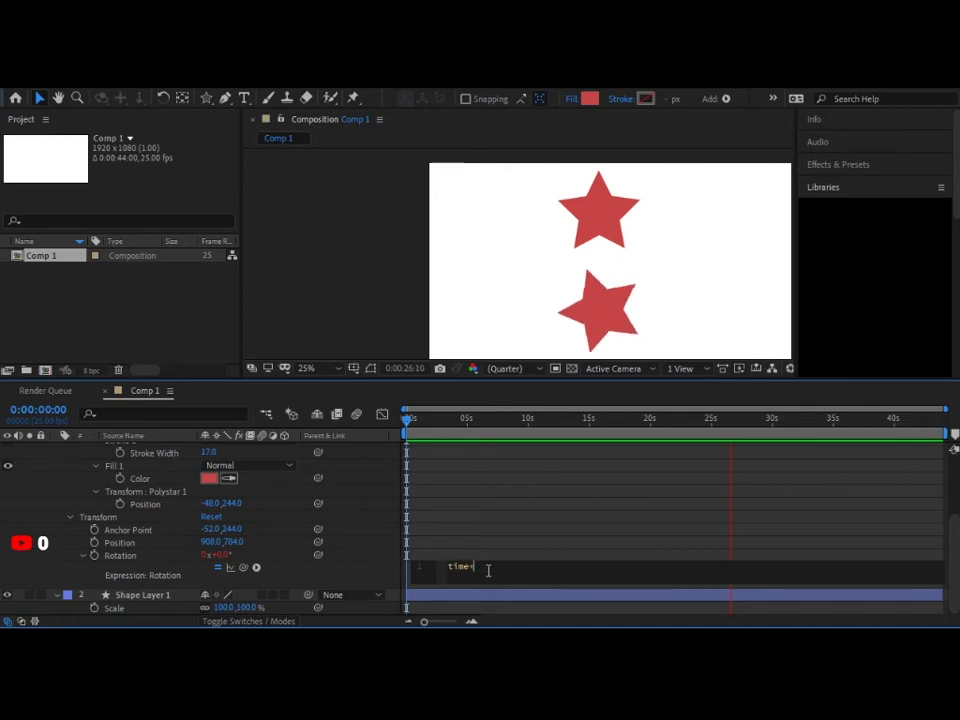
{"action": "type", "text": "50"}
{"action": "key", "text": "KP_Enter"}
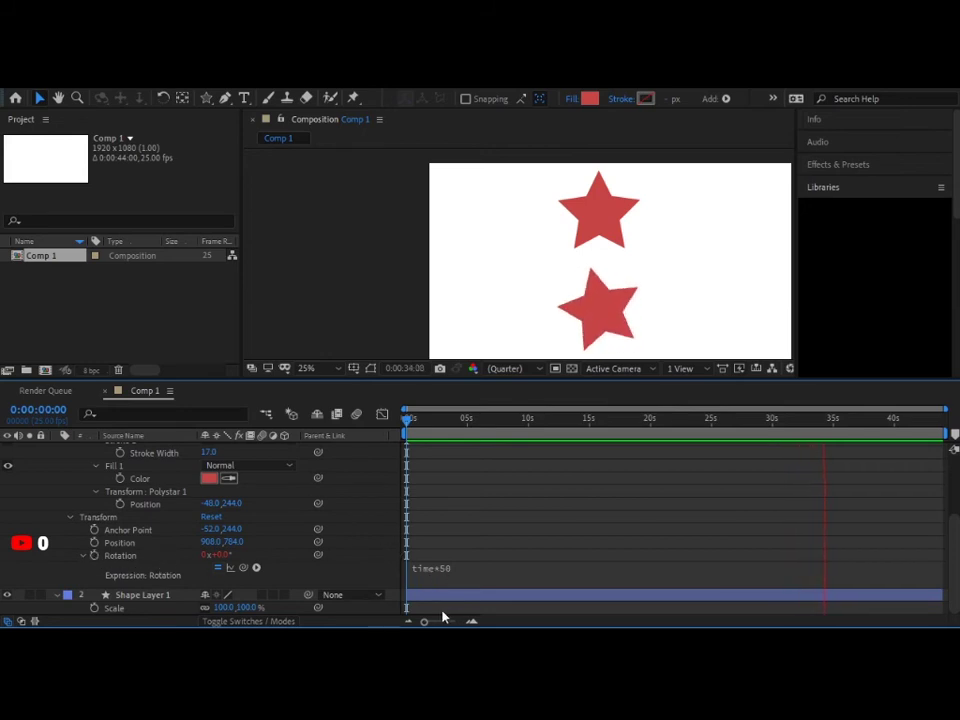
Step: Add wiggle(1,3) as a second line below time*50 in Shape Layer 2's Rotation expression
{"action": "double_click", "coordinate": [496, 572]}
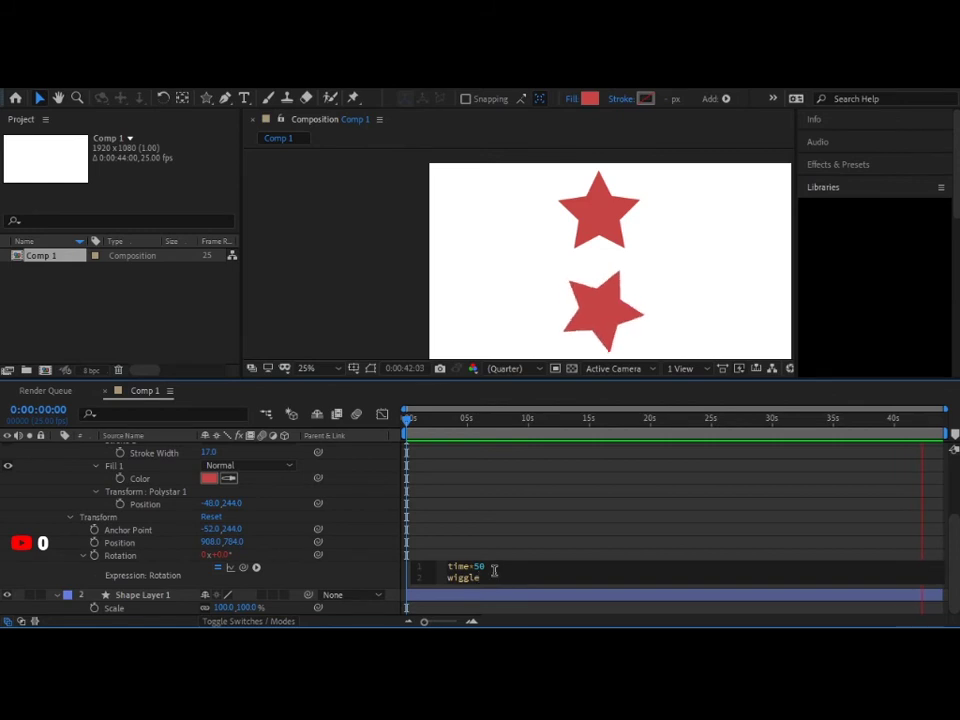
{"action": "type", "text": "()"}
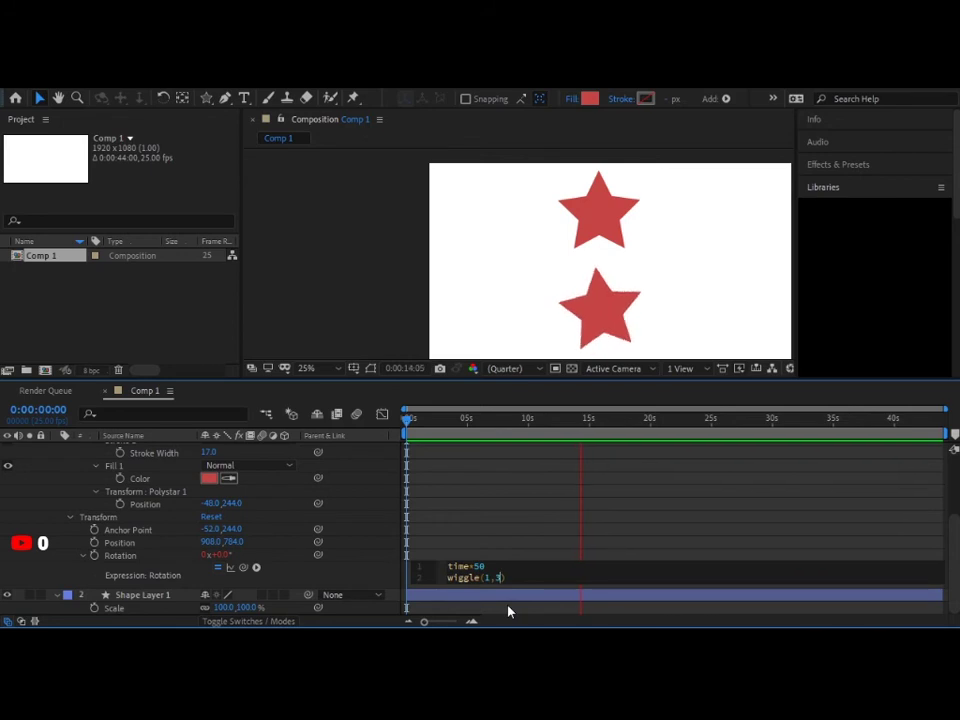
{"action": "left_click", "coordinate": [508, 611]}
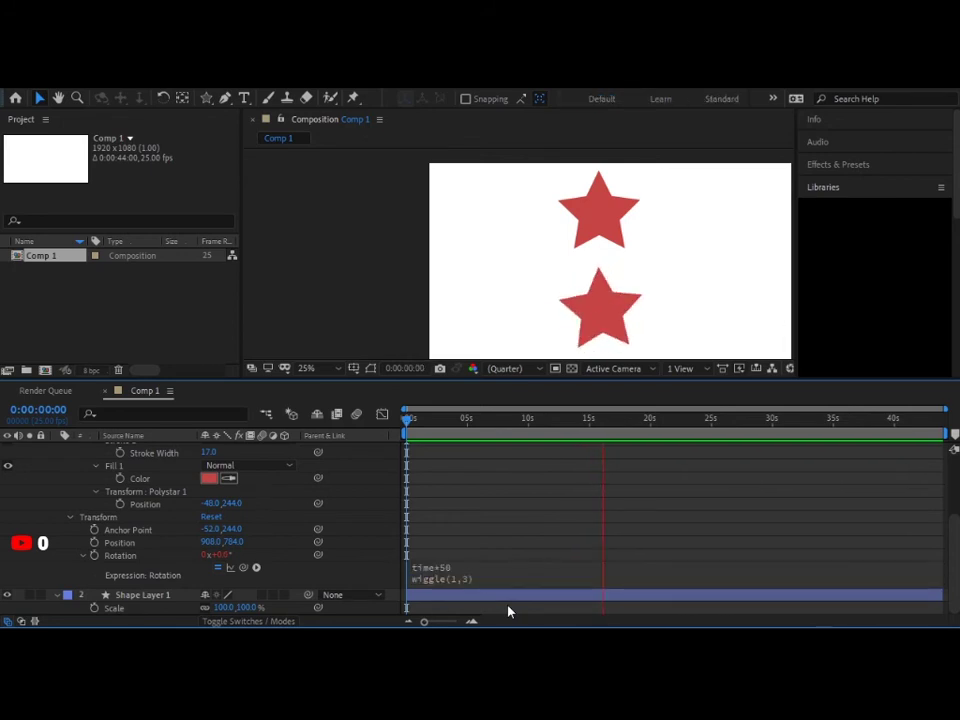
Step: Play back the combined time and wiggle rotation from the start, viewing Shape Layer 2's star up close
{"action": "key", "text": "space"}
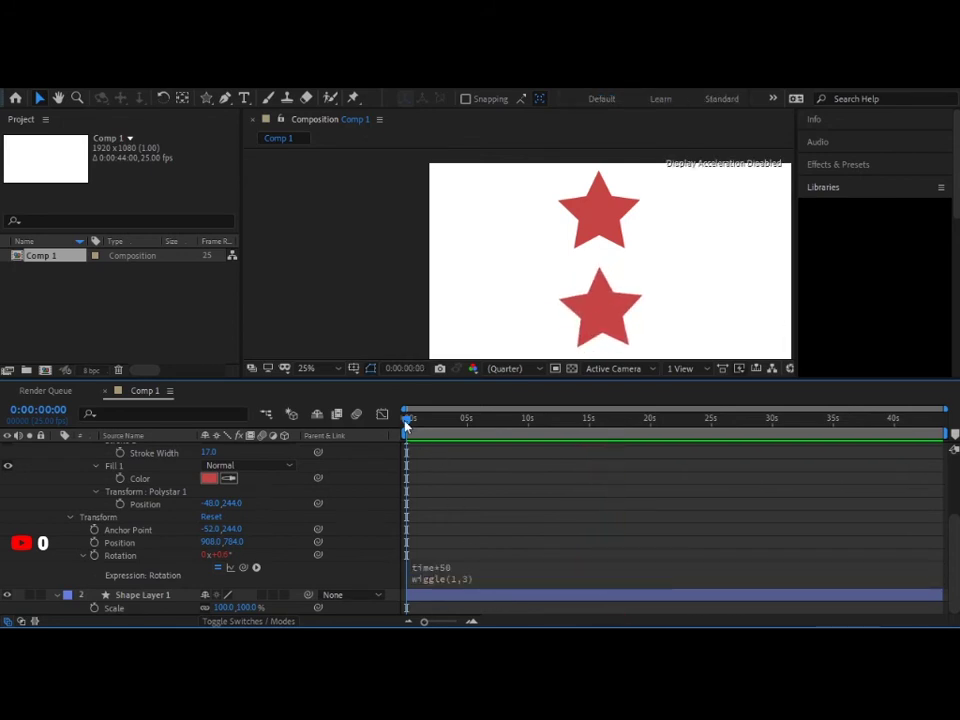
{"action": "key", "text": "space"}
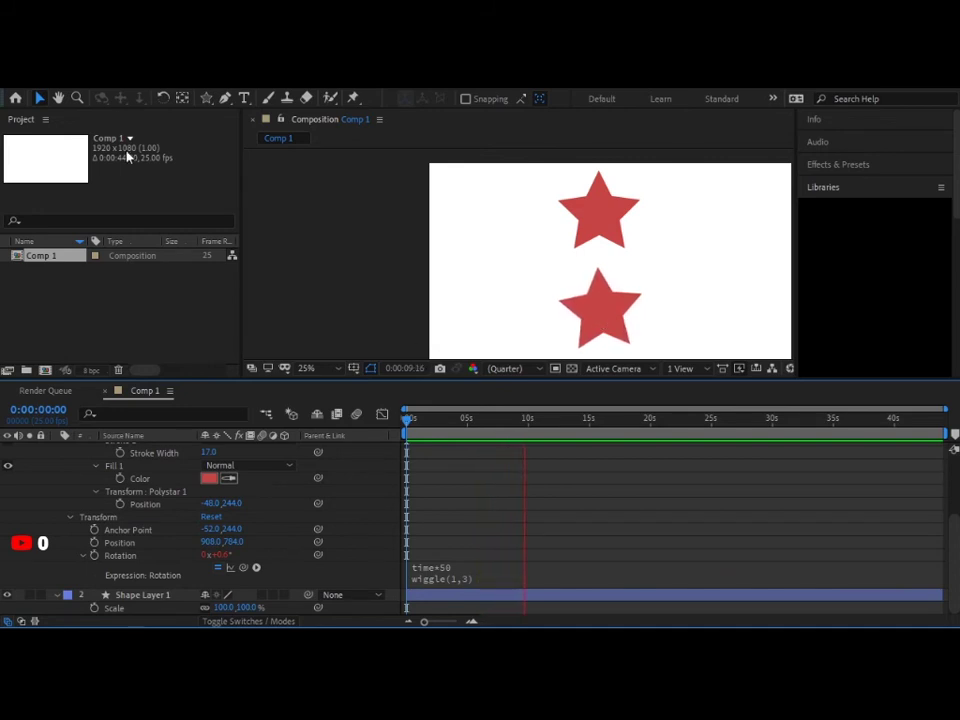
{"action": "left_click", "coordinate": [77, 97]}
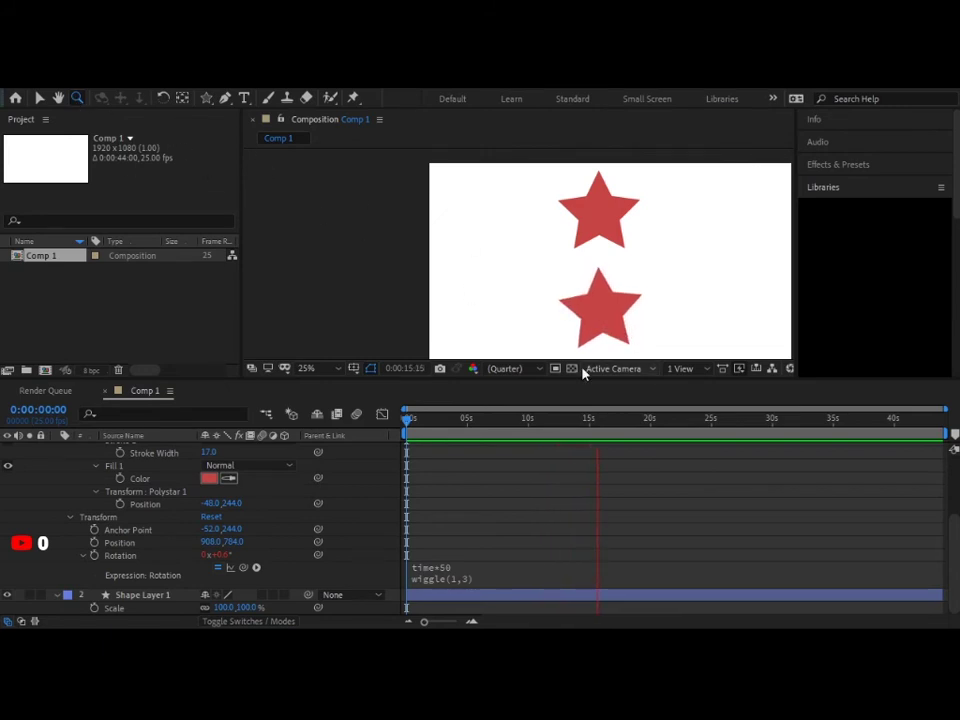
{"action": "key", "text": "space"}
{"action": "scroll", "coordinate": [599, 313], "scroll_direction": "up", "scroll_amount": 4}
{"action": "scroll", "coordinate": [599, 313], "scroll_direction": "down", "scroll_amount": 6}
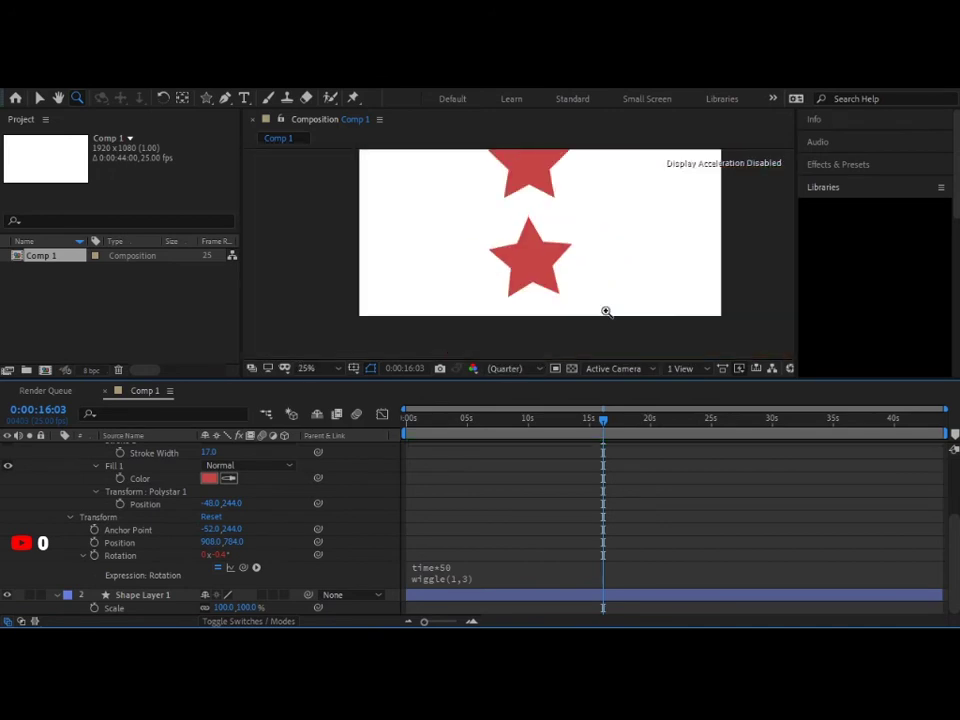
{"action": "scroll", "coordinate": [538, 272], "scroll_direction": "up", "scroll_amount": 1}
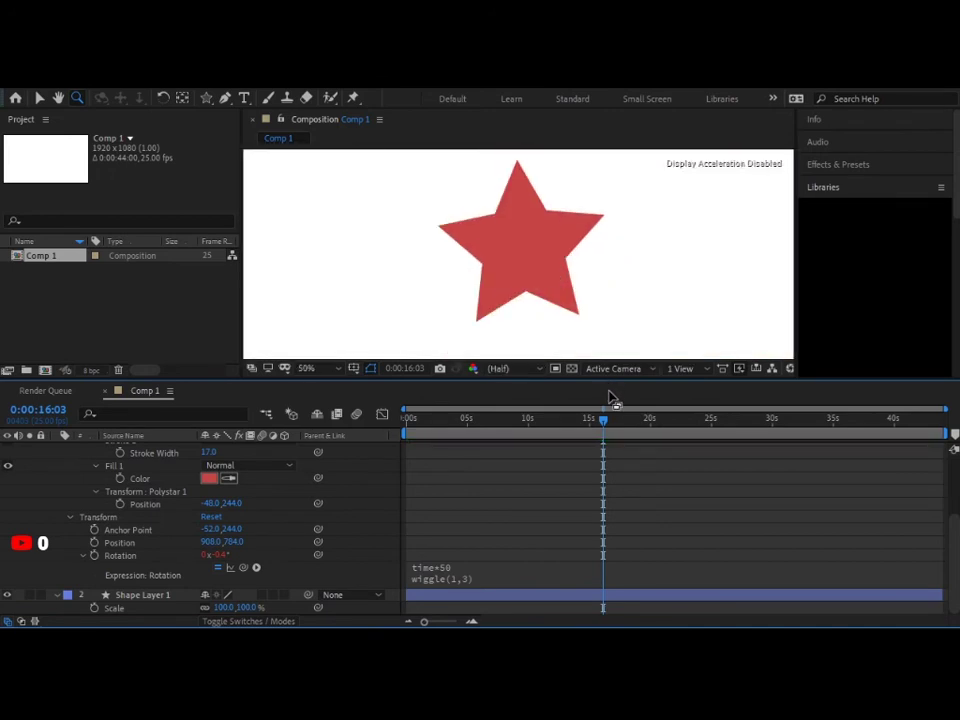
{"action": "left_click_drag", "start_coordinate": [604, 421], "coordinate": [360, 433]}
{"action": "key", "text": "space"}
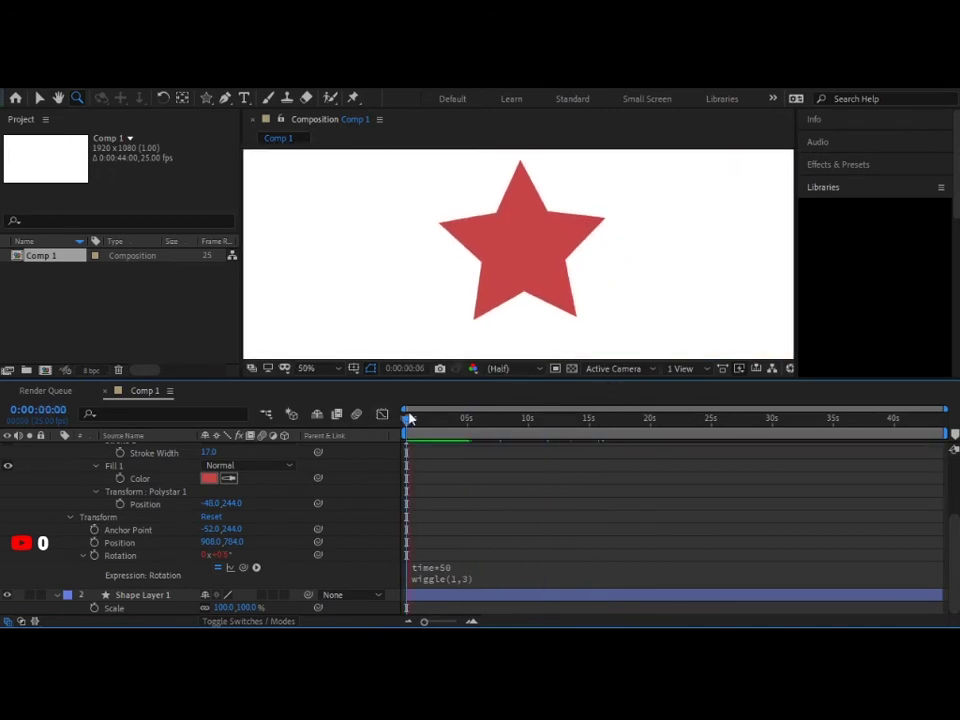
Step: Change the first line of Shape Layer 2's Rotation expression to time*40
{"action": "left_click", "coordinate": [446, 570]}
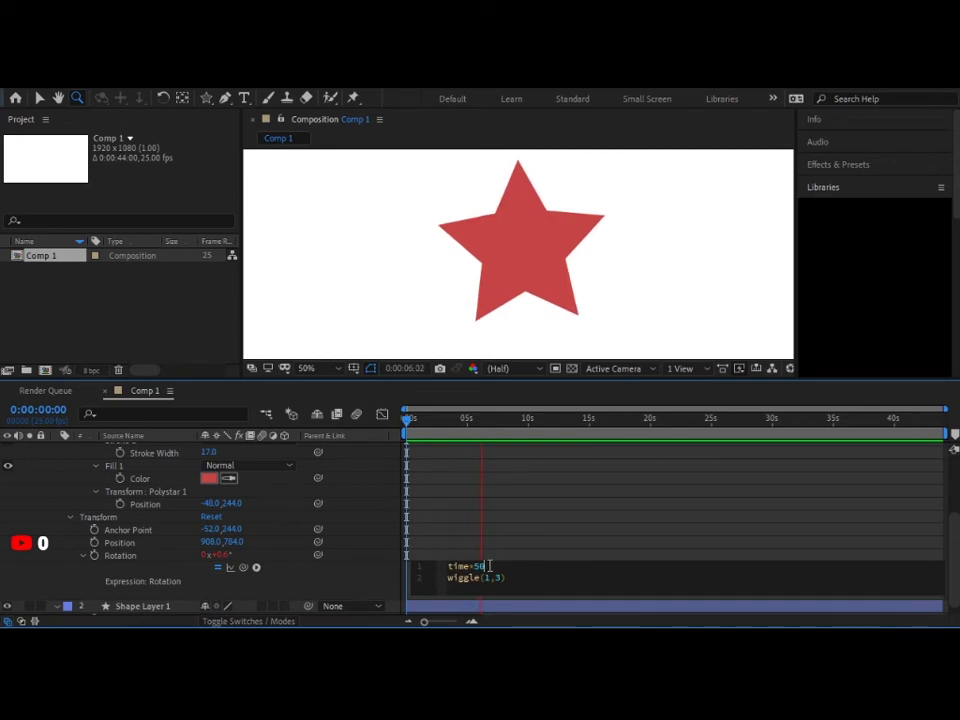
{"action": "key", "text": "BackSpace"}
{"action": "key", "text": "BackSpace"}
{"action": "type", "text": "40"}
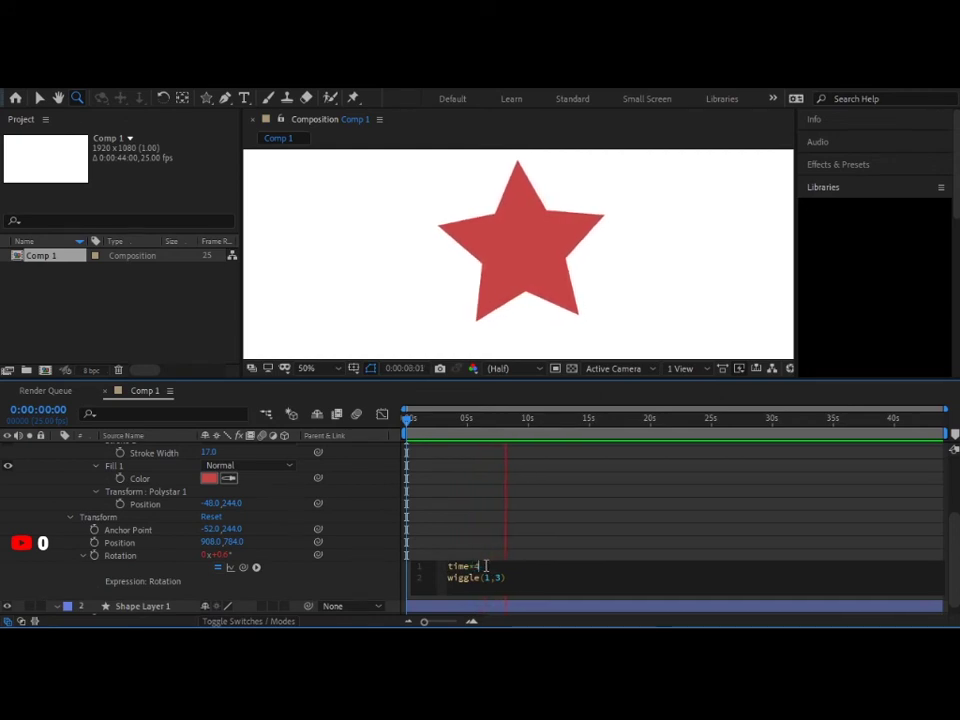
{"action": "key", "text": "KP_Enter"}
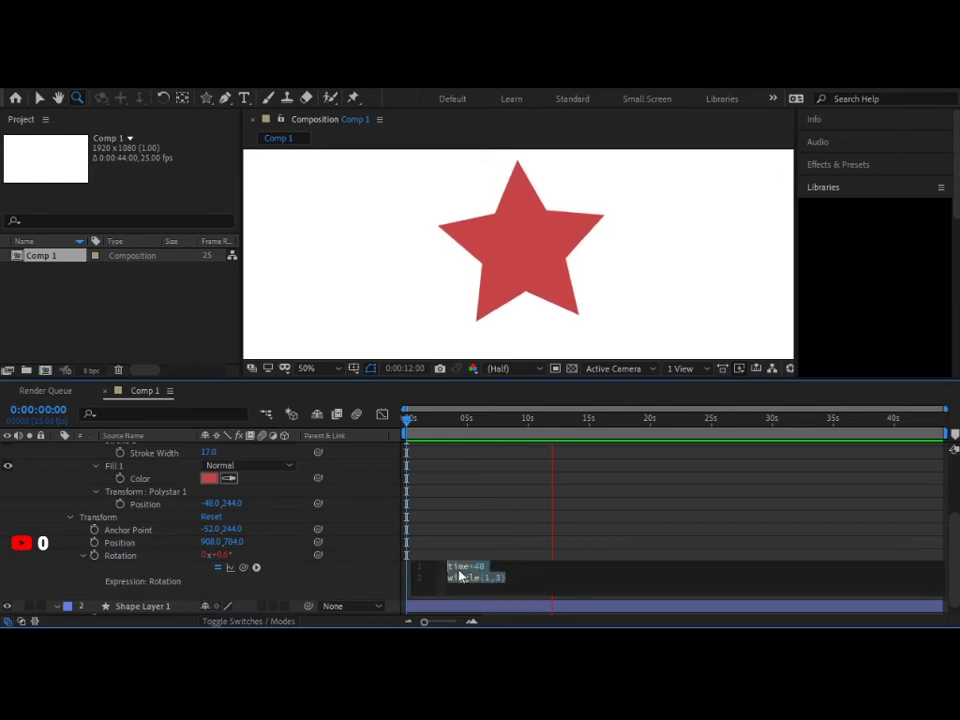
Step: Delete the time line from Shape Layer 2's Rotation expression, leaving only wiggle(1,3)
{"action": "left_click", "coordinate": [494, 567]}
{"action": "key", "text": "BackSpace"}
{"action": "key", "text": "BackSpace"}
{"action": "key", "text": "BackSpace"}
{"action": "key", "text": "BackSpace"}
{"action": "key", "text": "BackSpace"}
{"action": "key", "text": "BackSpace"}
{"action": "key", "text": "BackSpace"}
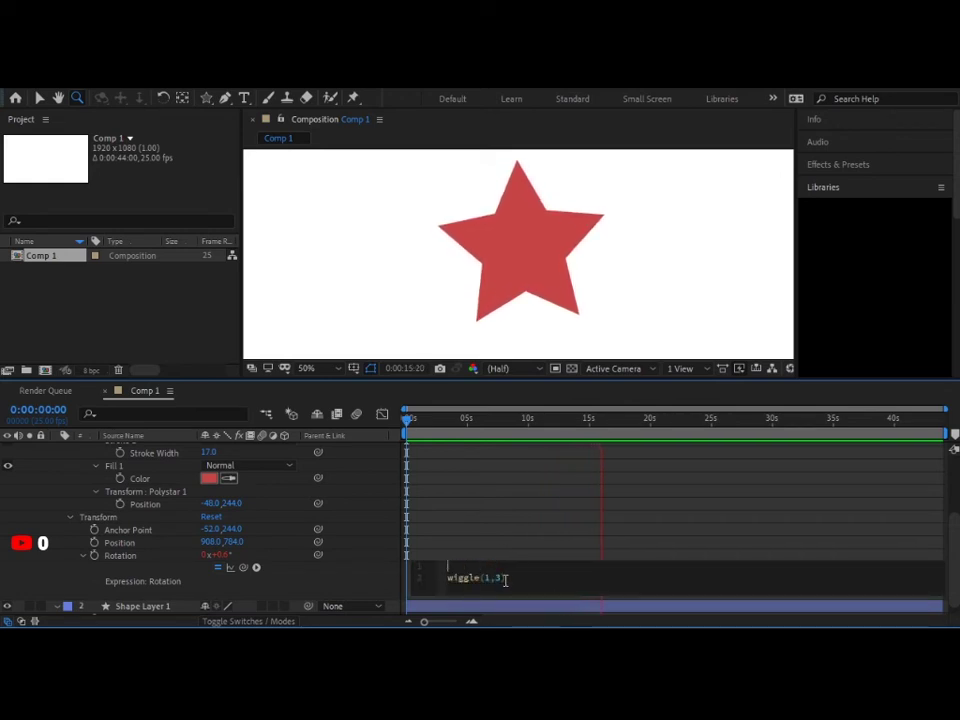
{"action": "left_click", "coordinate": [449, 576]}
{"action": "key", "text": "BackSpace"}
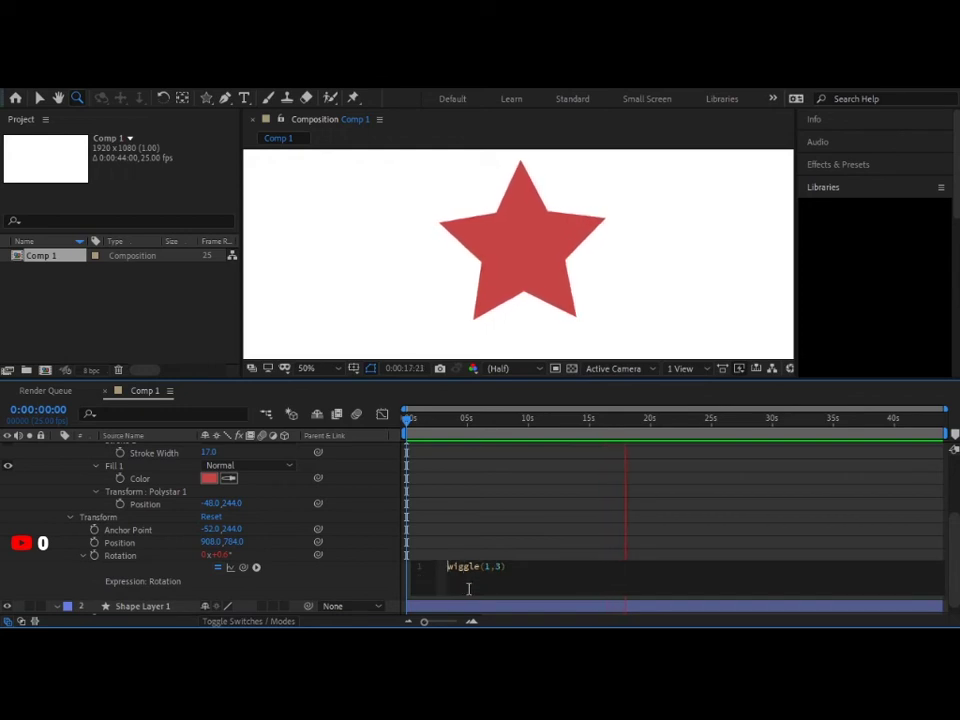
{"action": "left_click", "coordinate": [474, 490]}
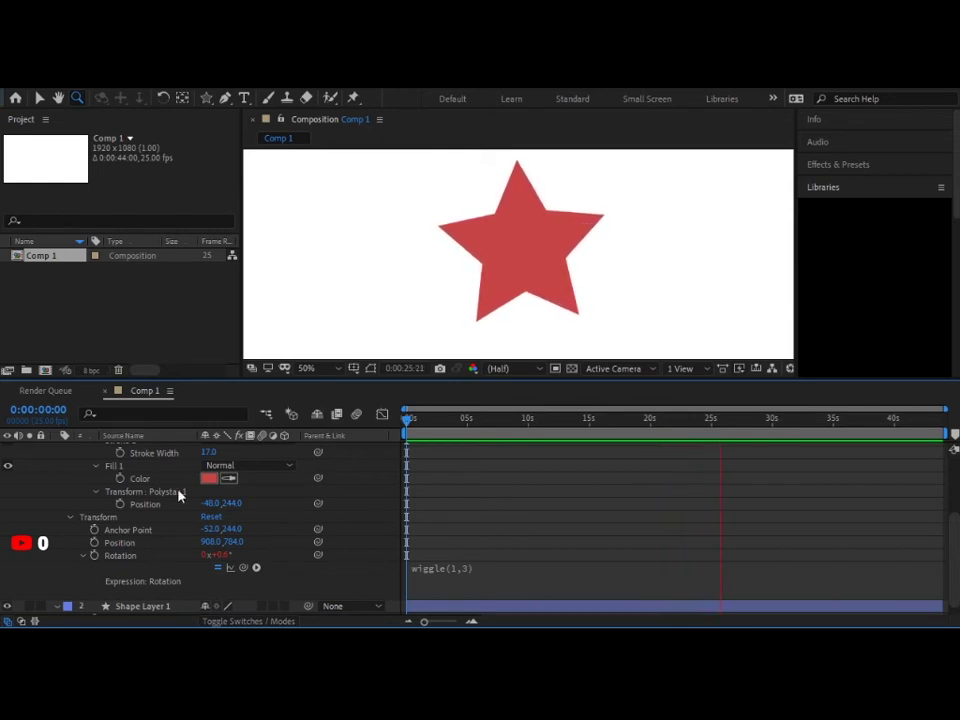
Step: Add the expression wiggle(1,5) to Shape Layer 2's Position
{"action": "left_click", "coordinate": [93, 543]}
{"action": "left_click", "coordinate": [94, 542], "text": "alt"}
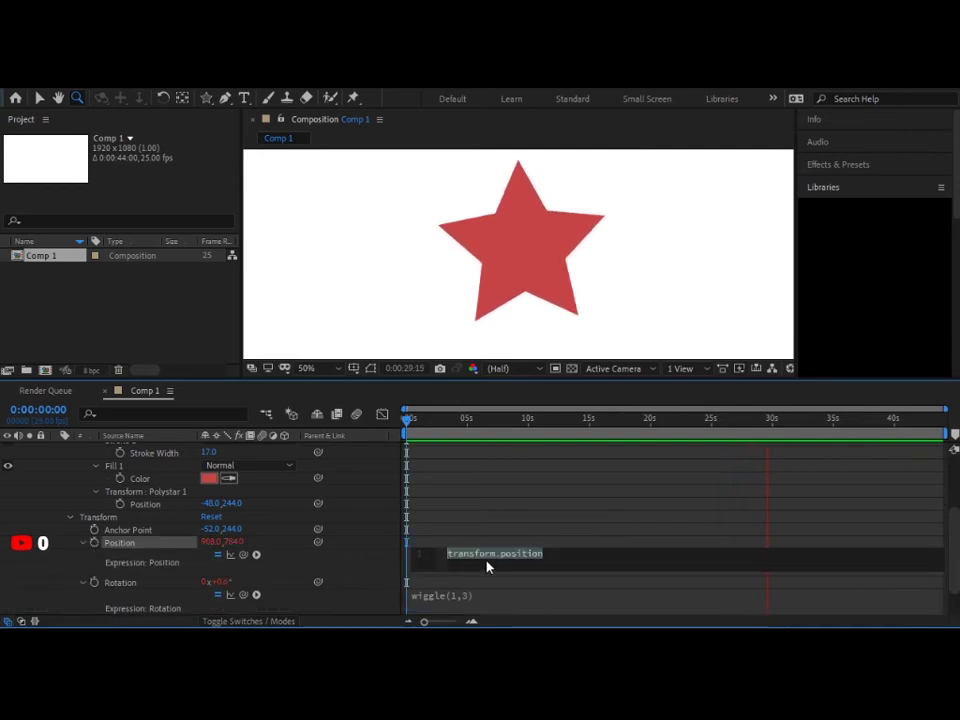
{"action": "key", "text": "BackSpace"}
{"action": "type", "text": "w"}
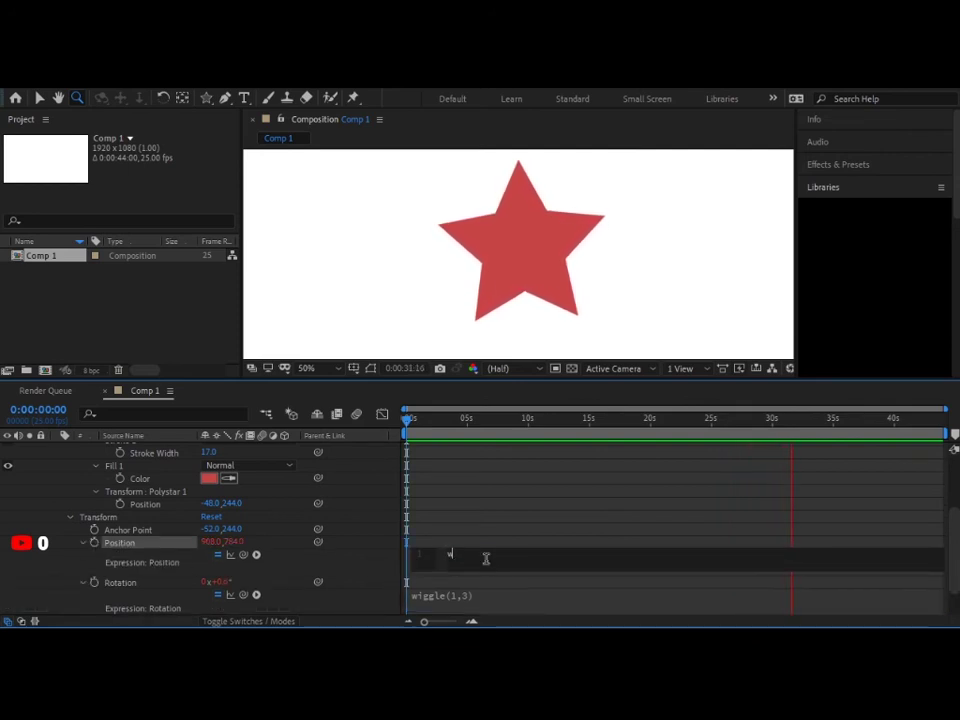
{"action": "type", "text": "iggle"}
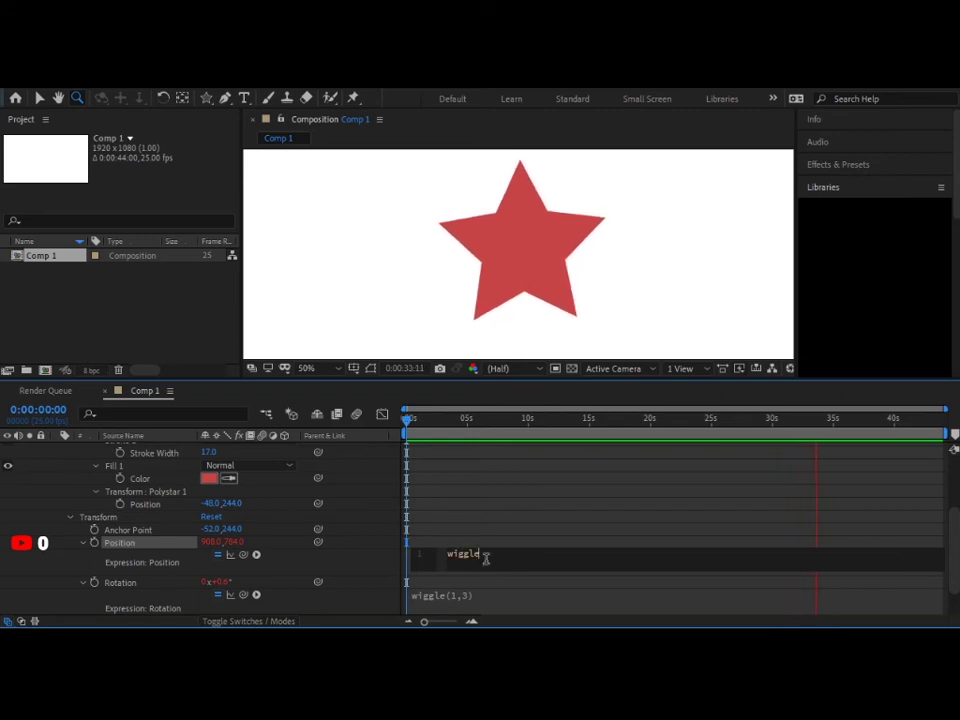
{"action": "type", "text": "(3),5"}
{"action": "type", "text": "1"}
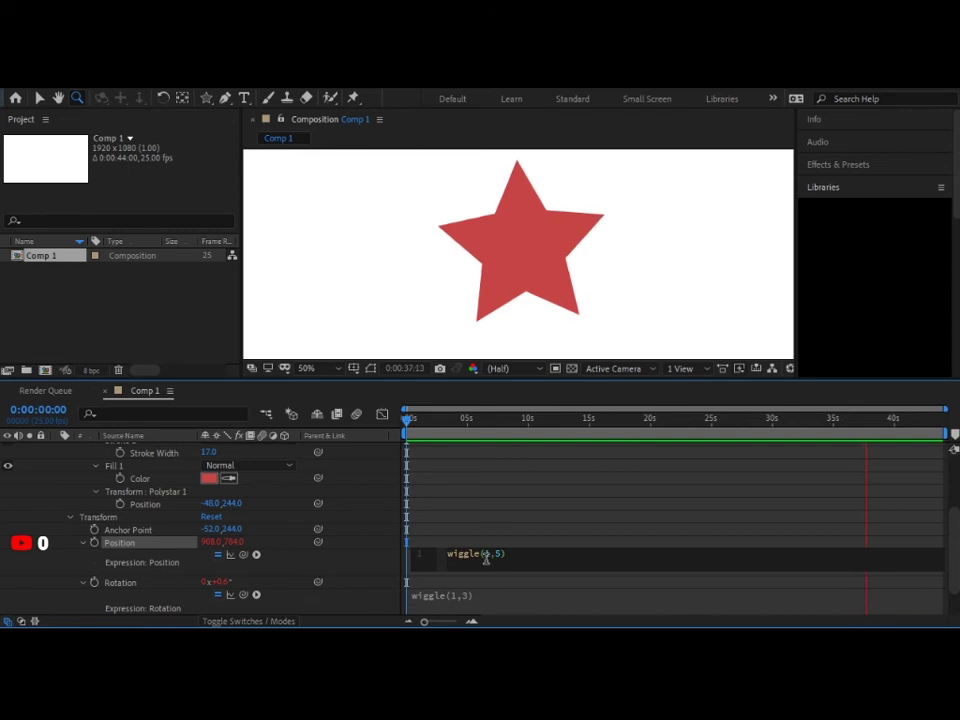
{"action": "left_click", "coordinate": [514, 589]}
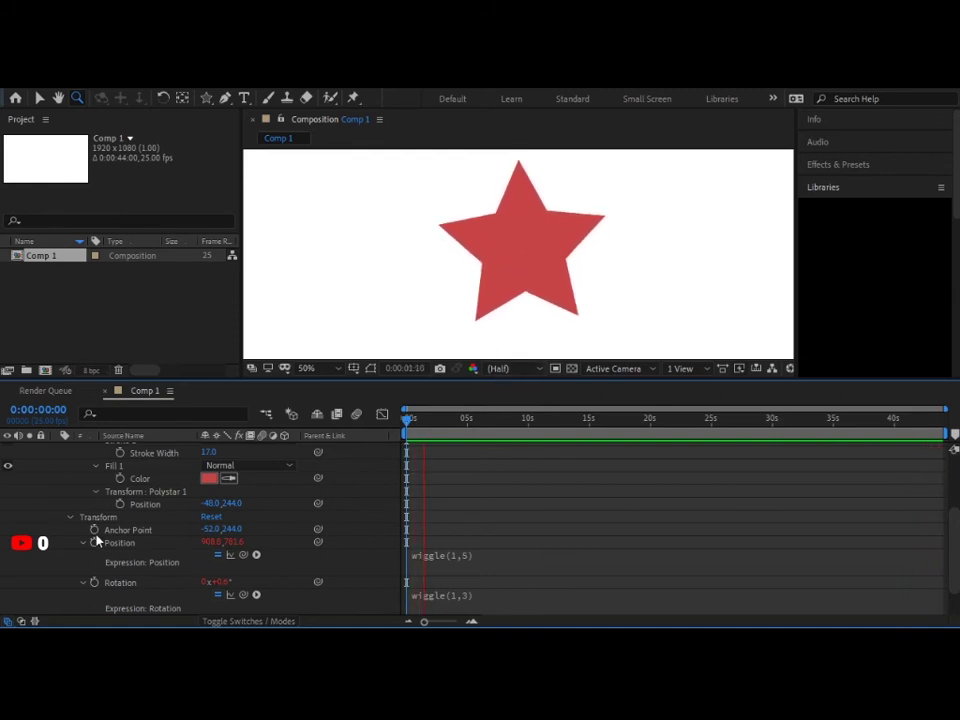
Step: Reveal Shape Layer 2's Scale and add the expression wiggle(1,6) to it
{"action": "scroll", "coordinate": [105, 550], "scroll_direction": "down", "scroll_amount": 1}
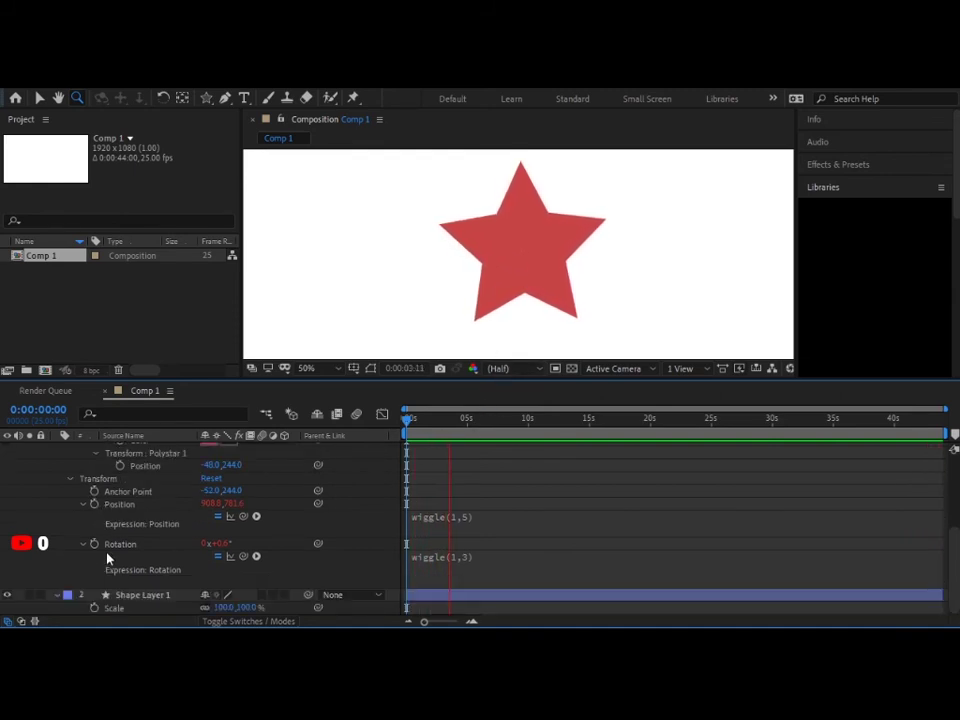
{"action": "scroll", "coordinate": [107, 557], "scroll_direction": "up", "scroll_amount": 2}
{"action": "scroll", "coordinate": [128, 478], "scroll_direction": "up", "scroll_amount": 3}
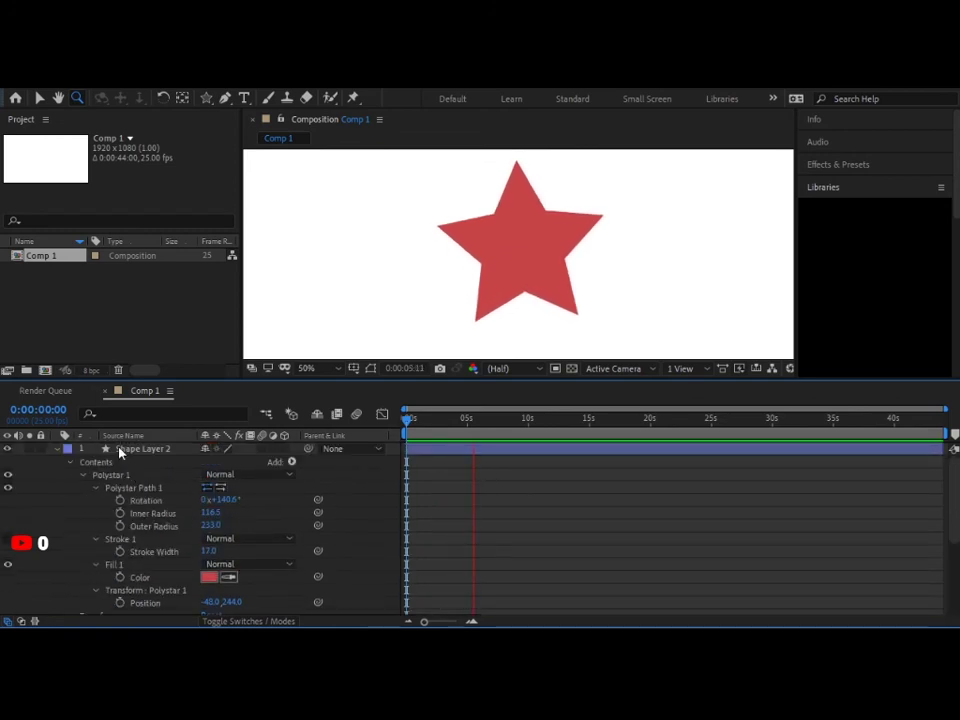
{"action": "key", "text": "s"}
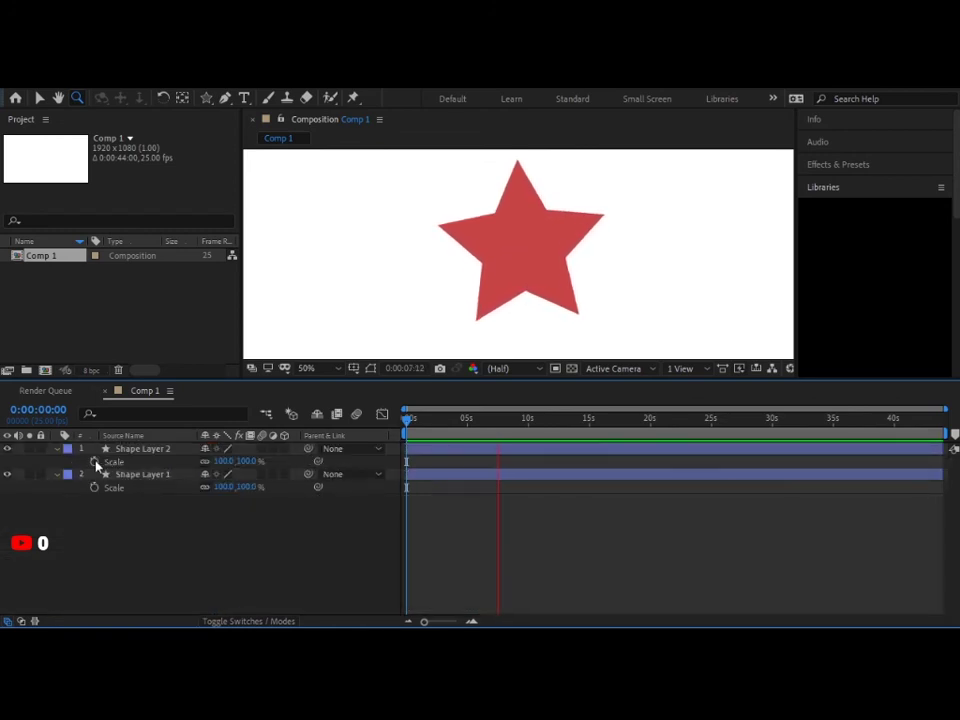
{"action": "left_click", "coordinate": [94, 461], "text": "alt"}
{"action": "type", "text": "wiggle"}
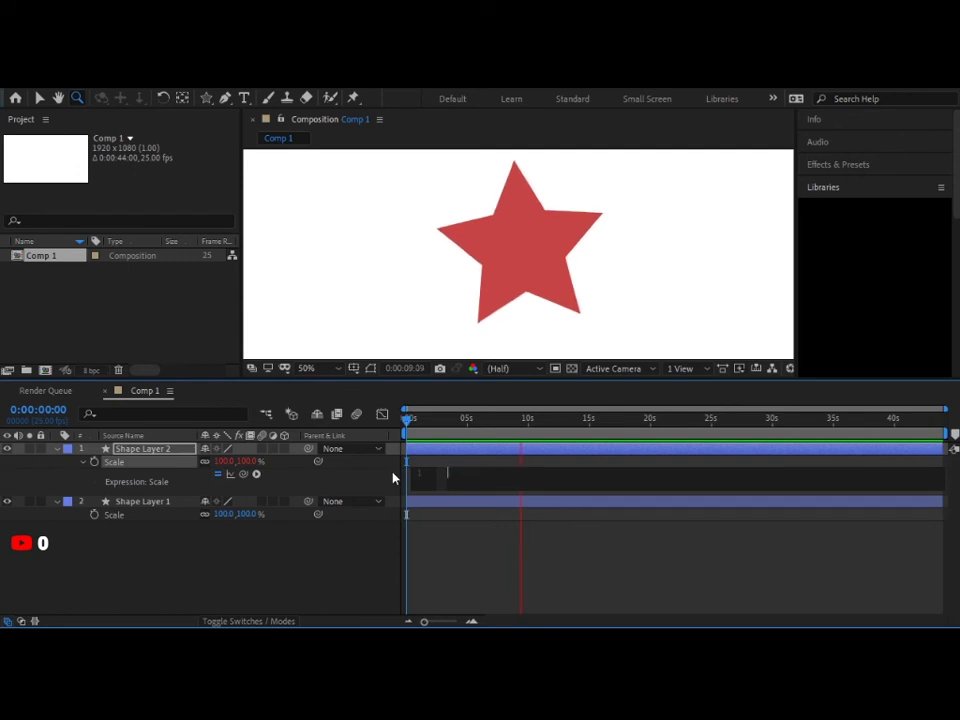
{"action": "type", "text": "(1,"}
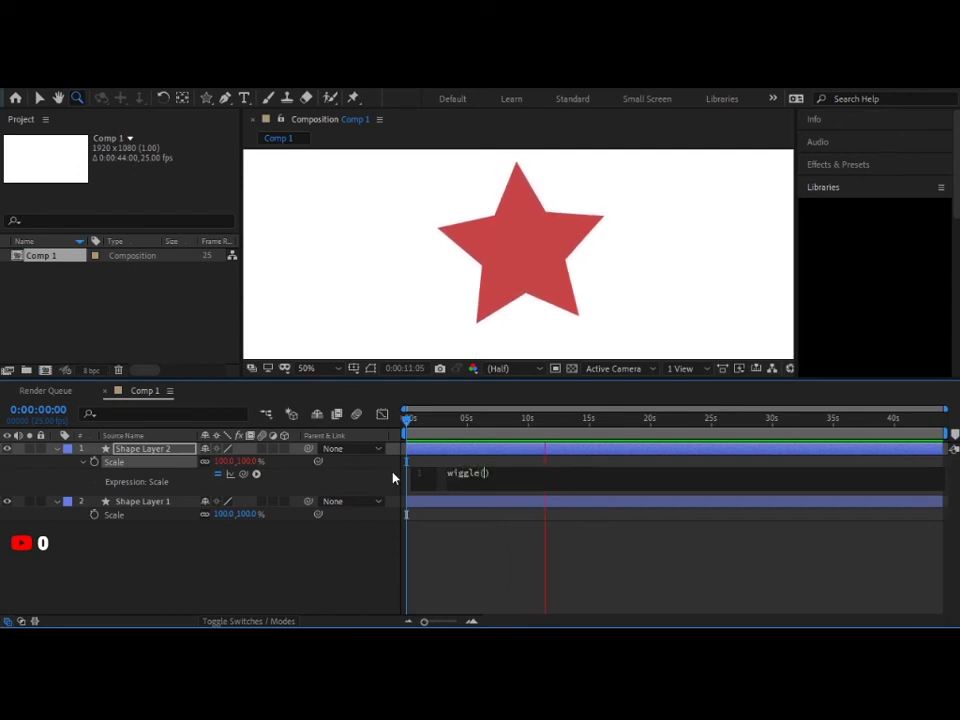
{"action": "type", "text": "6"}
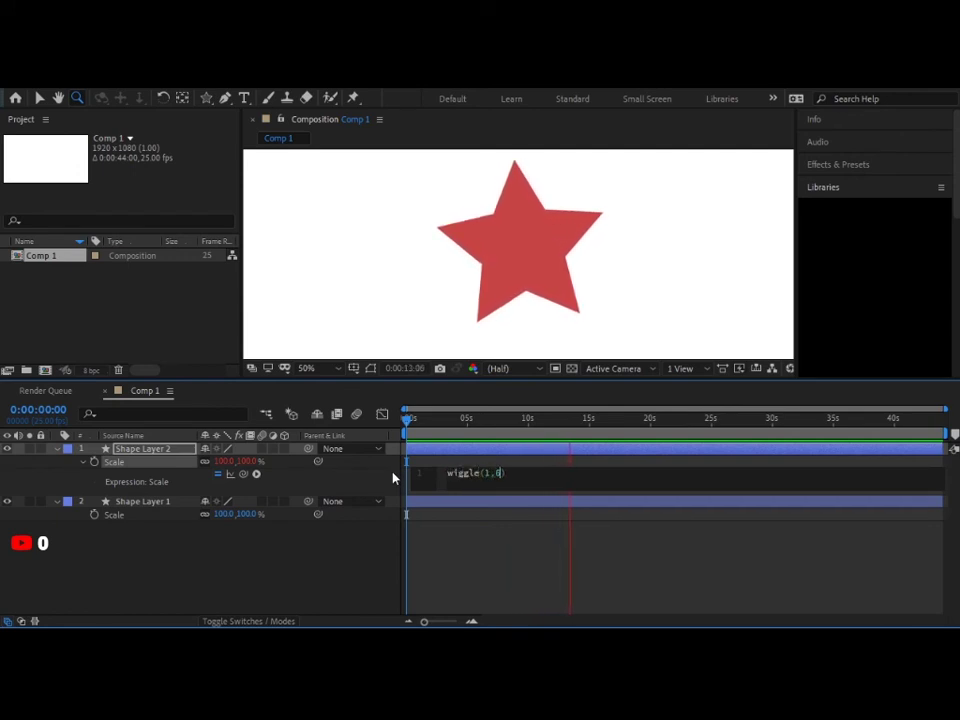
{"action": "key", "text": "Return"}
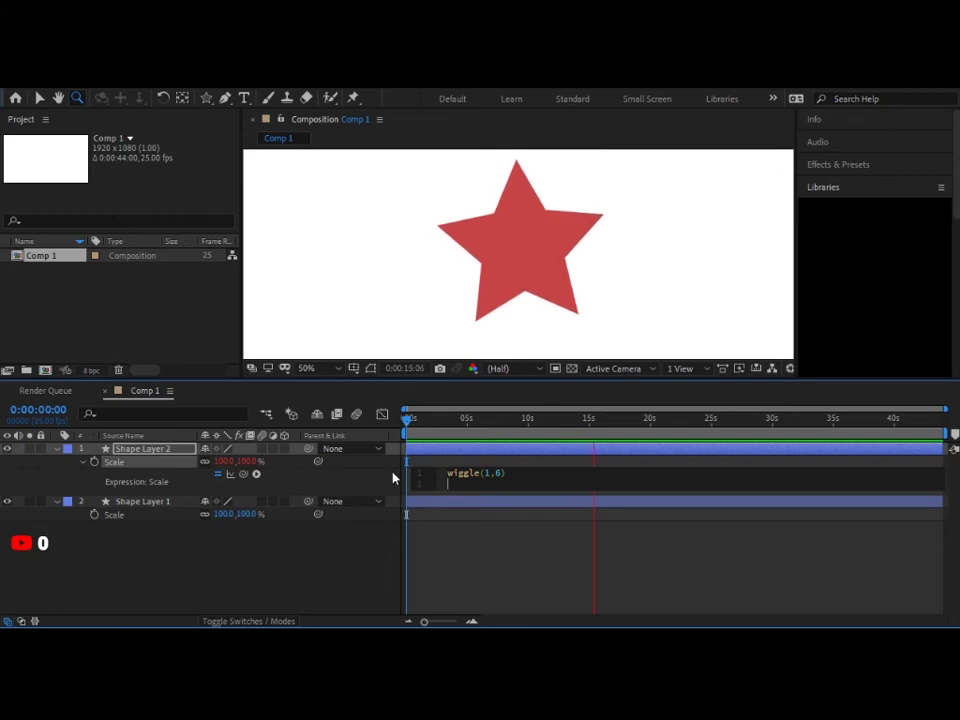
{"action": "left_click", "coordinate": [484, 546]}
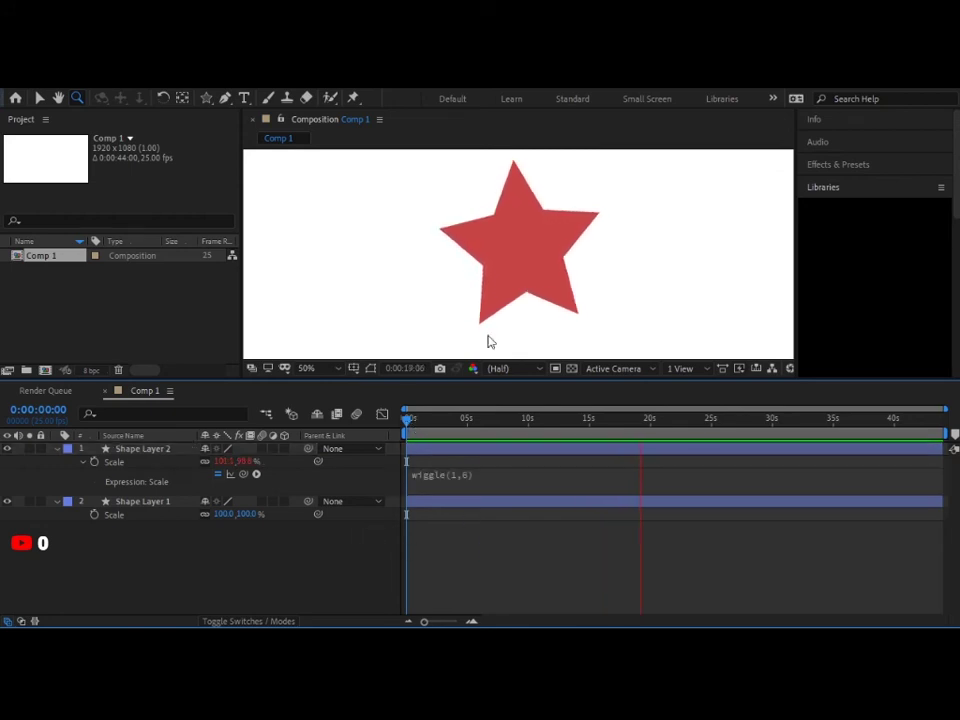